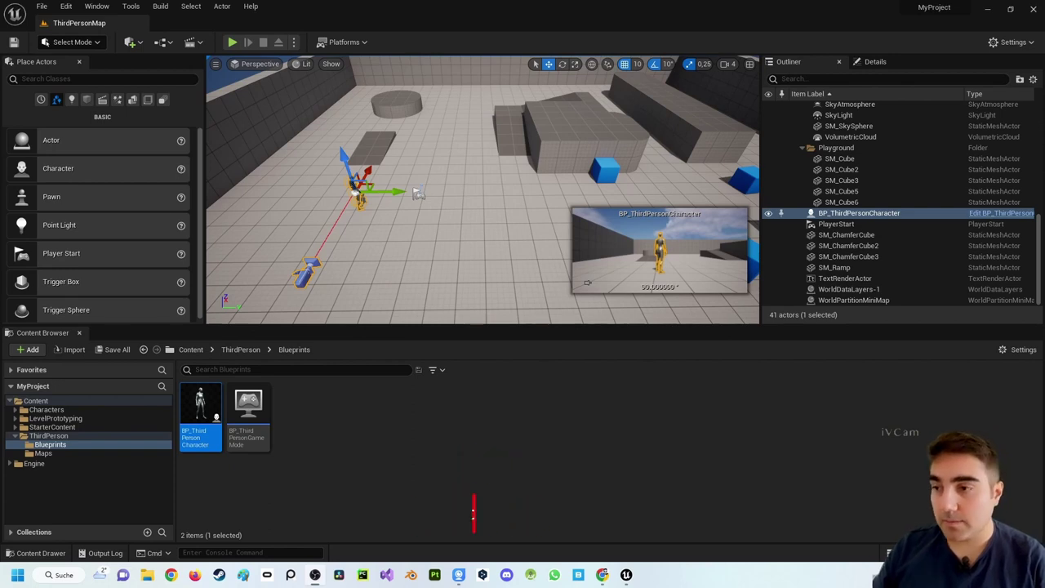
- Open BP_ThirdPersonCharacter from the level and dock its Blueprint editor in the main window
right_drag(487, 184, 486, 184)
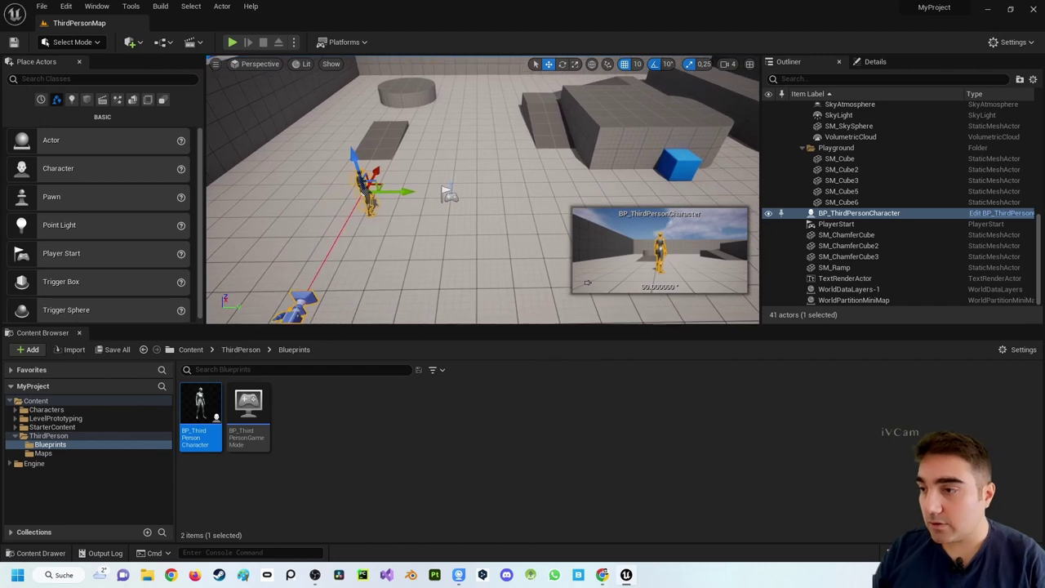
click(341, 200)
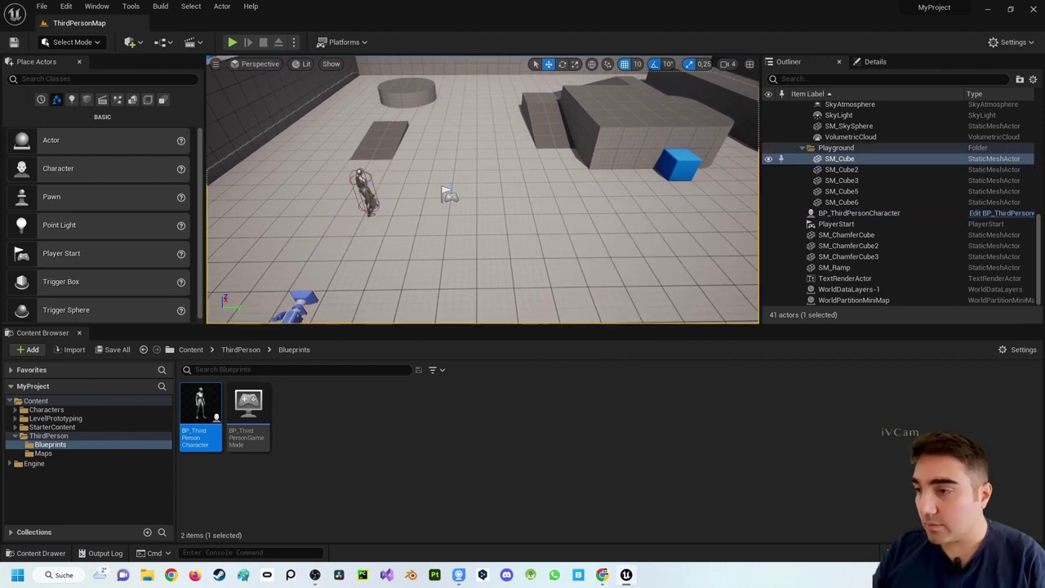
click(364, 189)
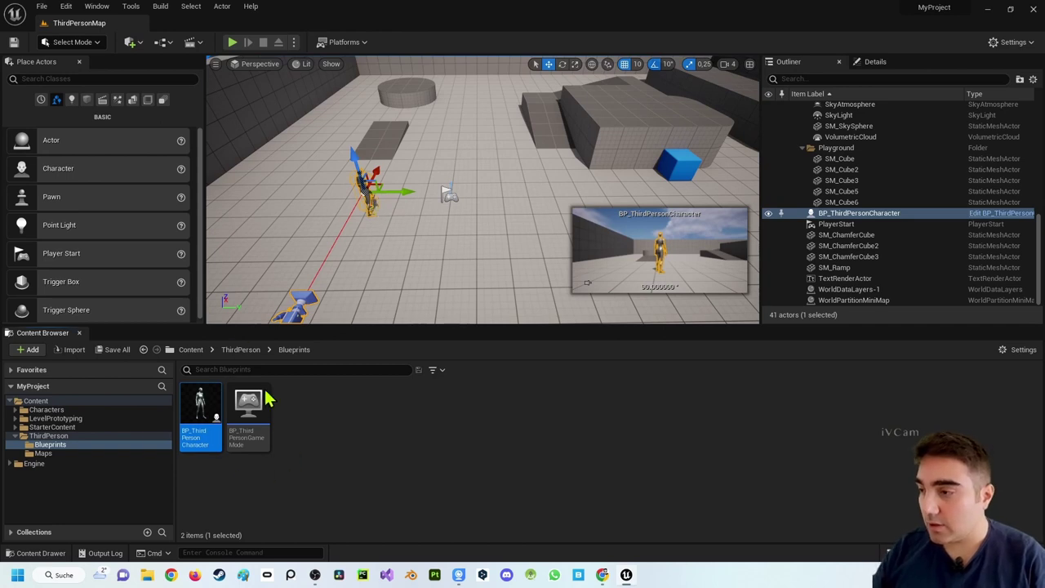
mouse_move(192, 409)
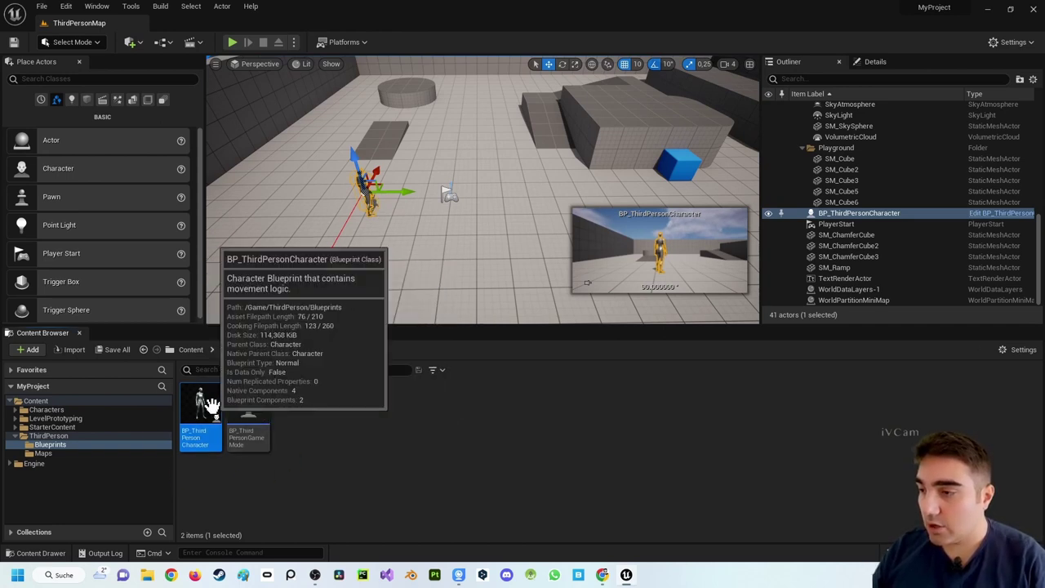
double_click(212, 410)
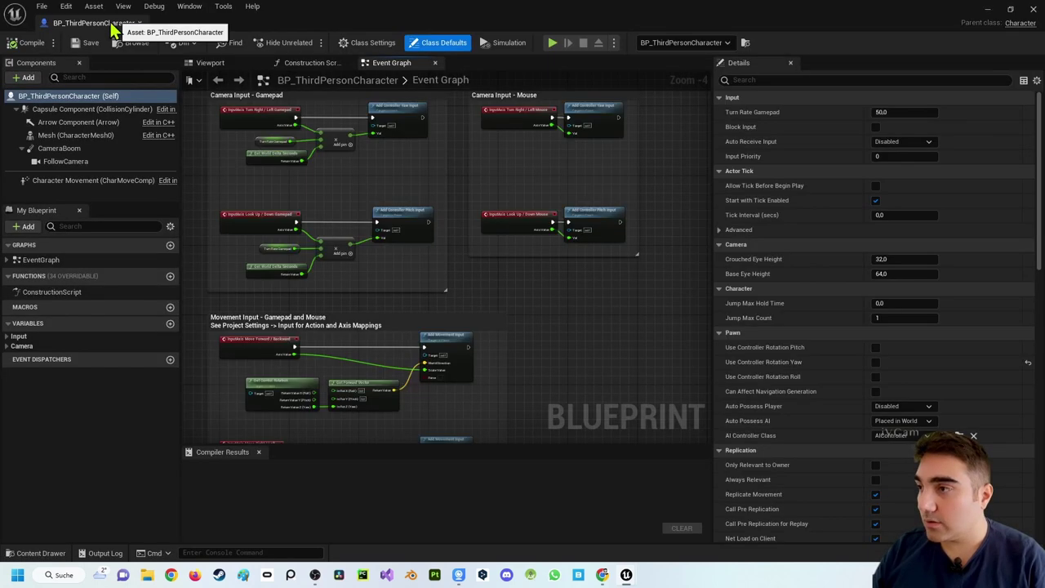
drag(110, 31, 206, 34)
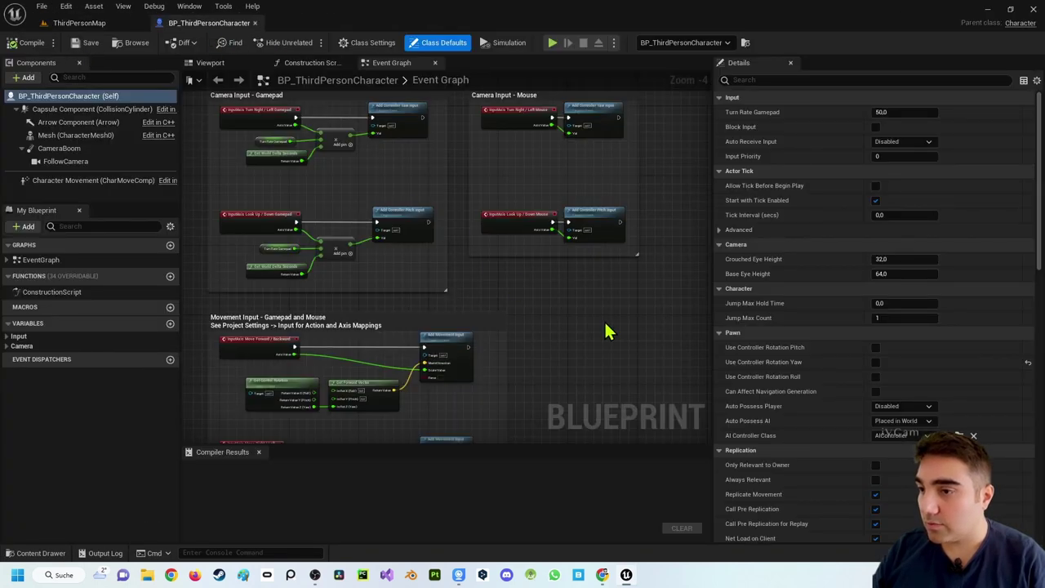
right_drag(606, 331, 293, 174)
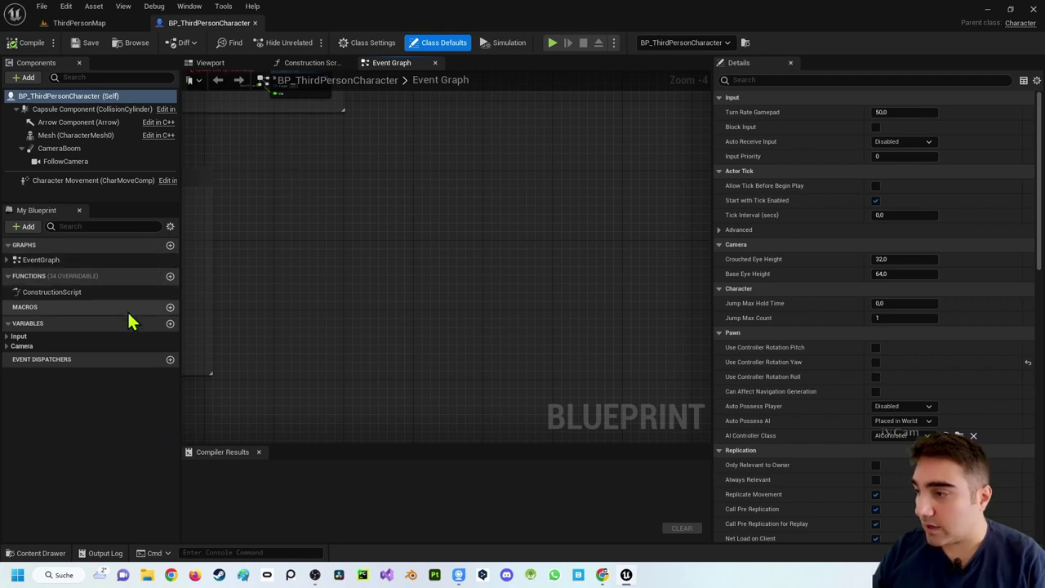
- Add a new macro NewMacro_0 and move its Inputs node to the left
click(170, 307)
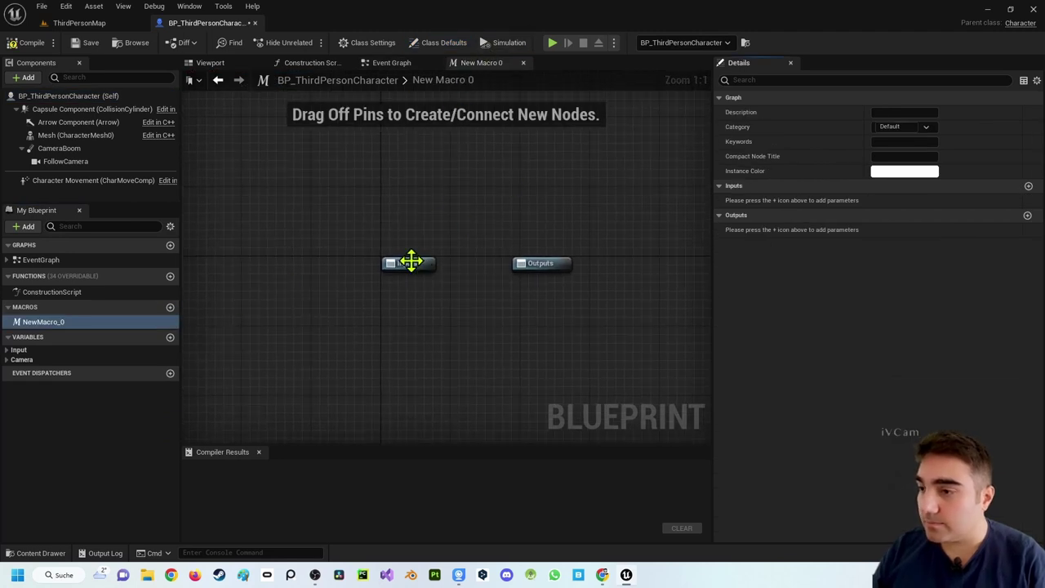
drag(411, 260, 289, 263)
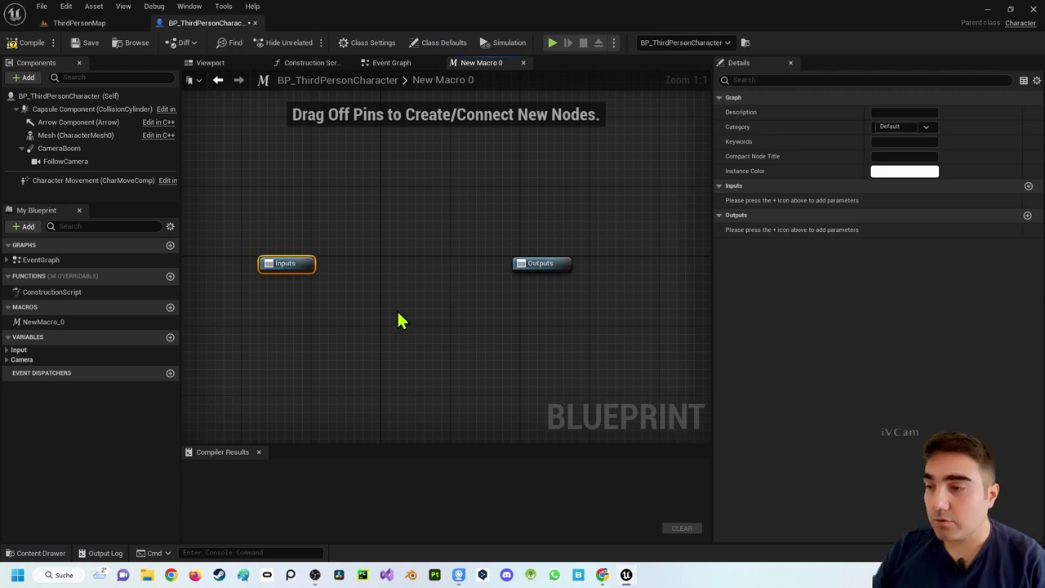
click(350, 288)
right_drag(348, 285, 331, 233)
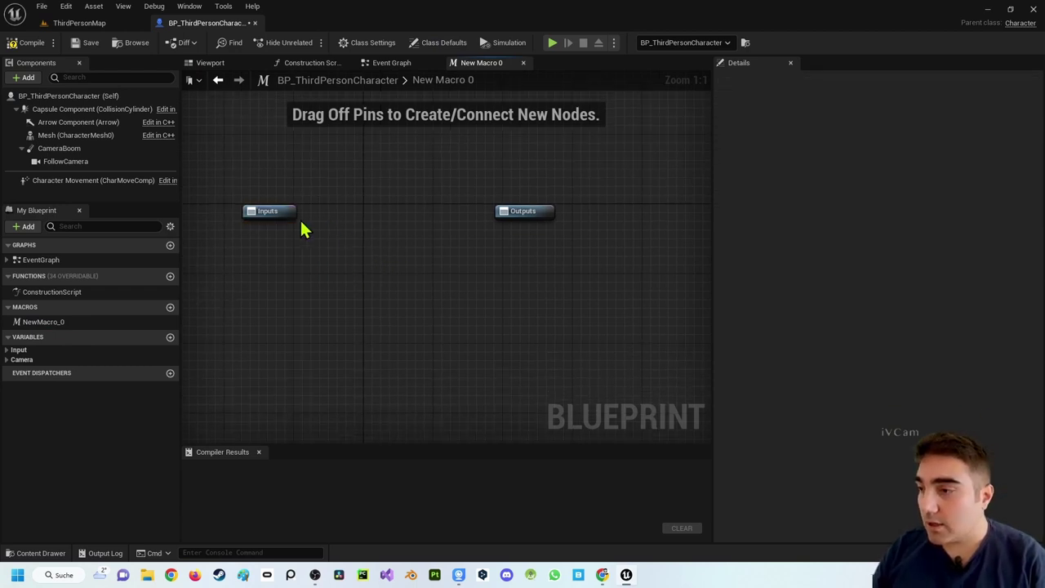
drag(277, 214, 243, 214)
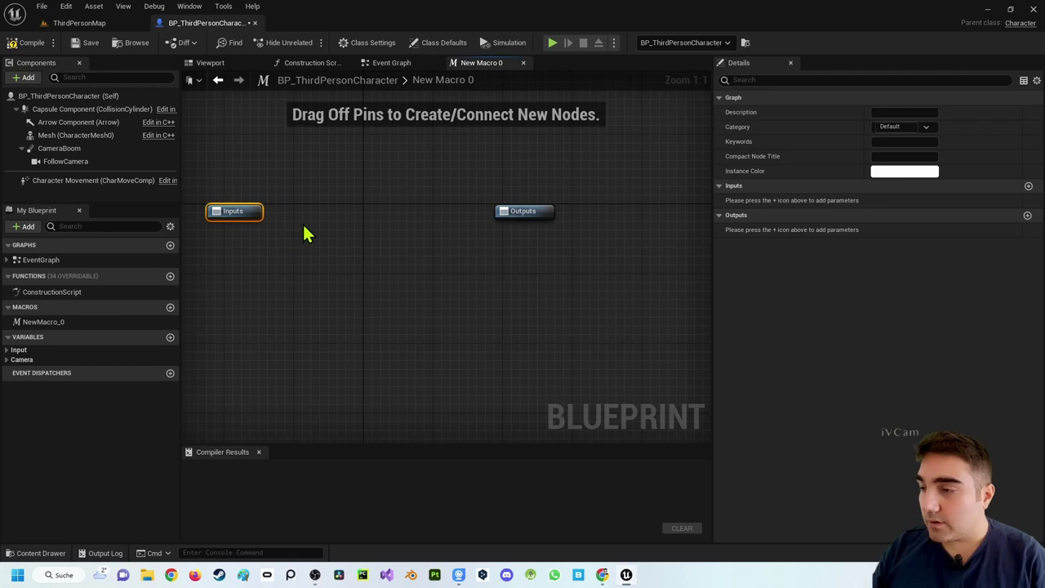
click(233, 210)
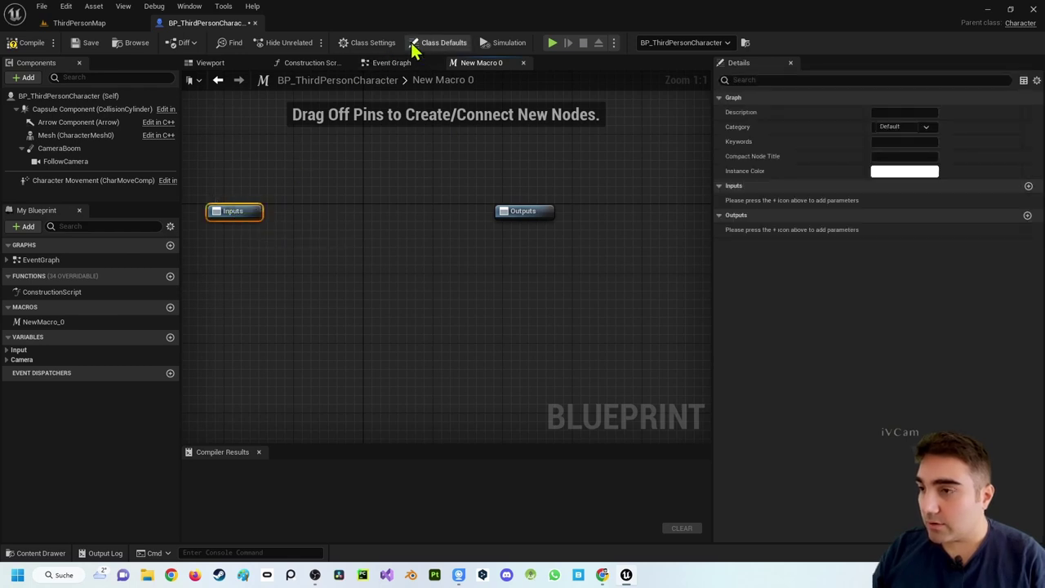
click(110, 325)
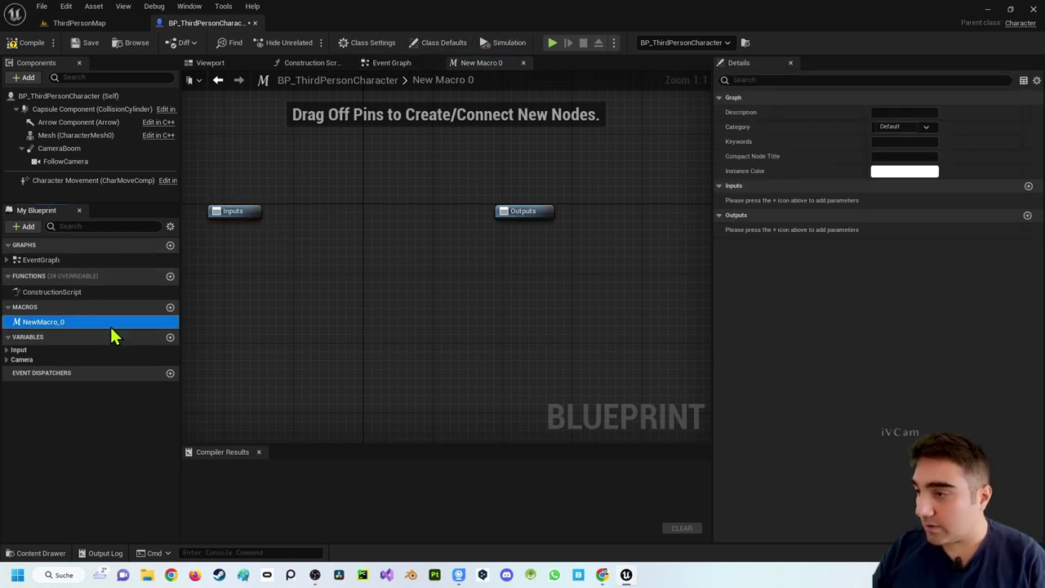
- Rename NewMacro_0 to 'Nenne mir deinen Namen' and compile BP_ThirdPersonCharacter
click(82, 324)
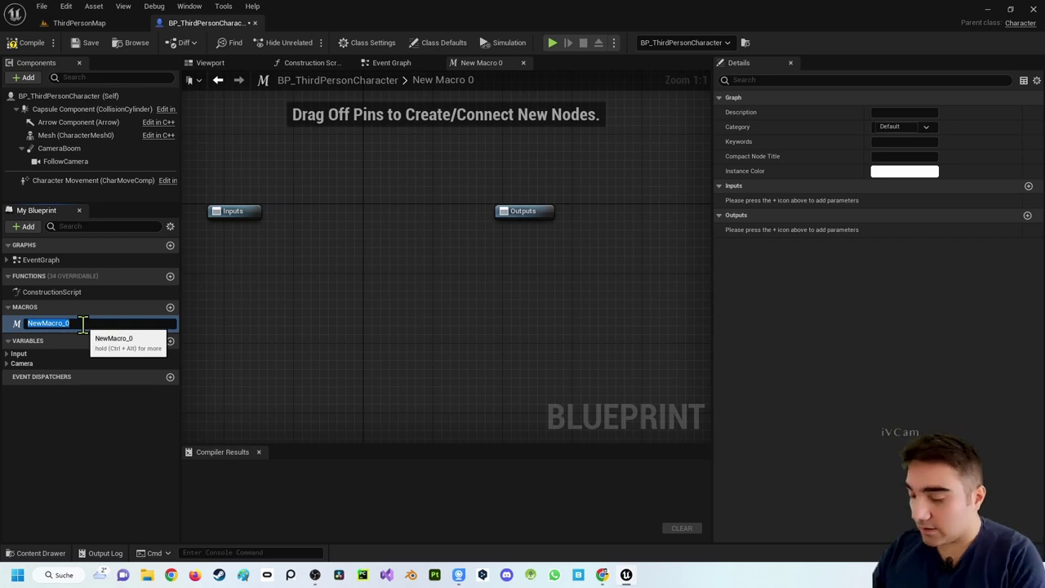
text(Nenne mir)
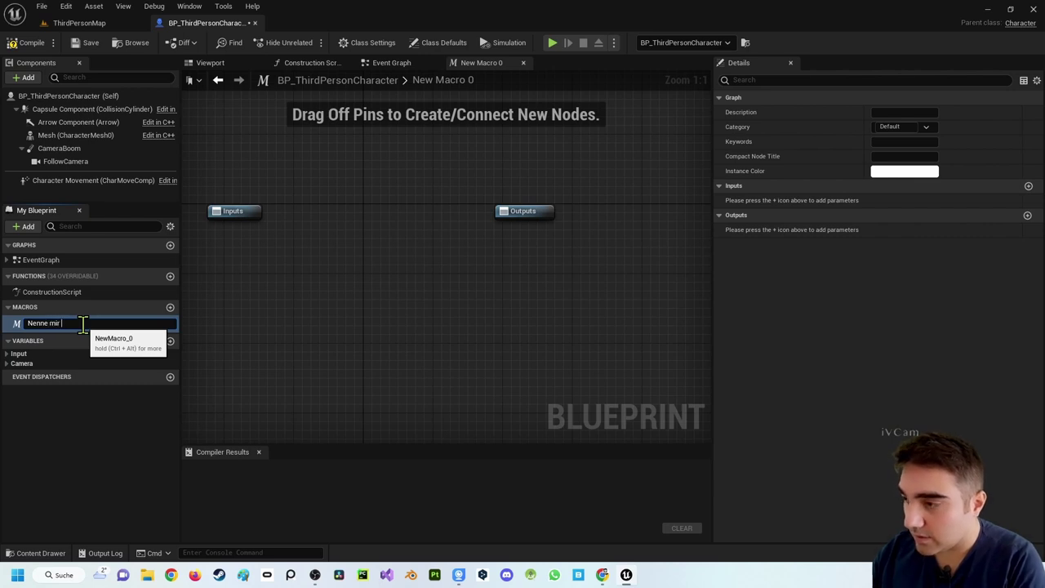
text(n)
key(Return)
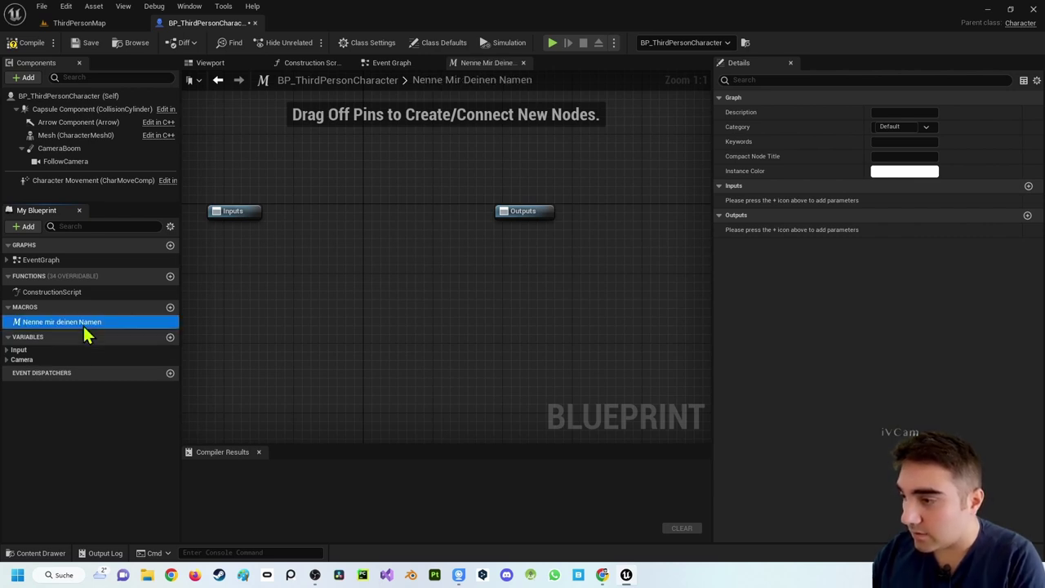
click(31, 42)
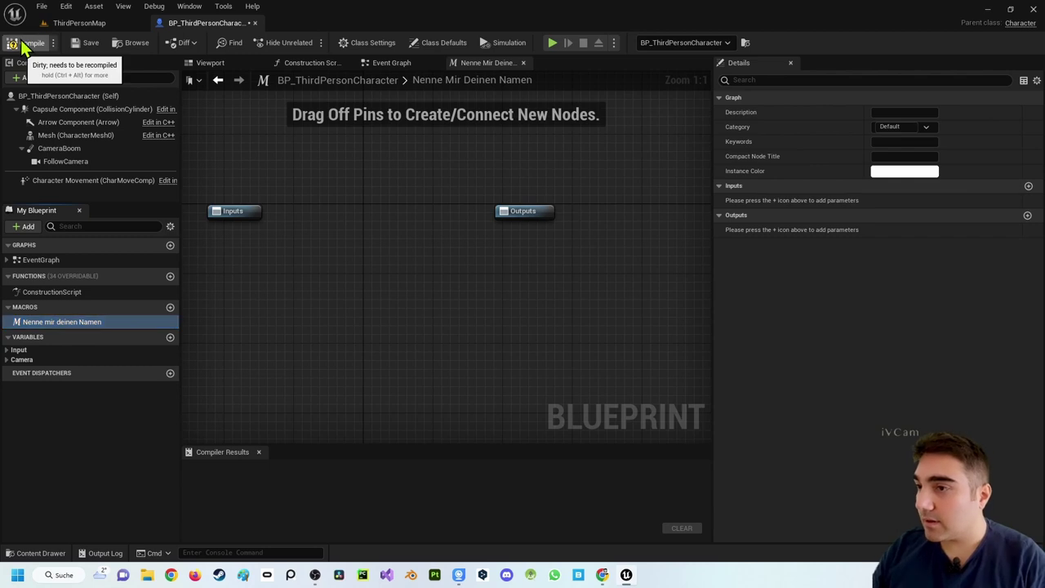
right_drag(296, 211, 318, 173)
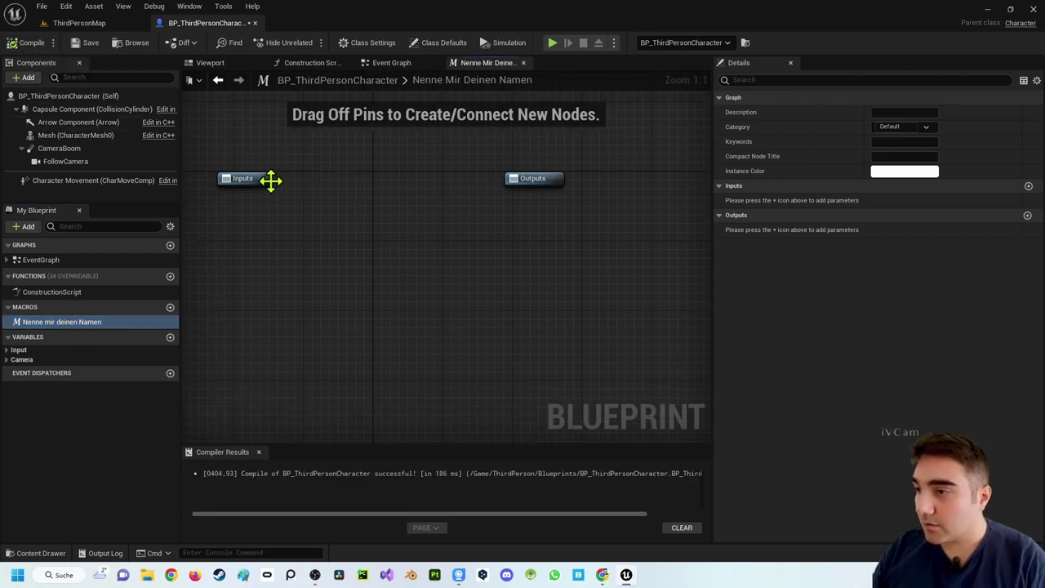
- Add a Print String node and connect its execution input to the macro's Inputs node
right_click(323, 190)
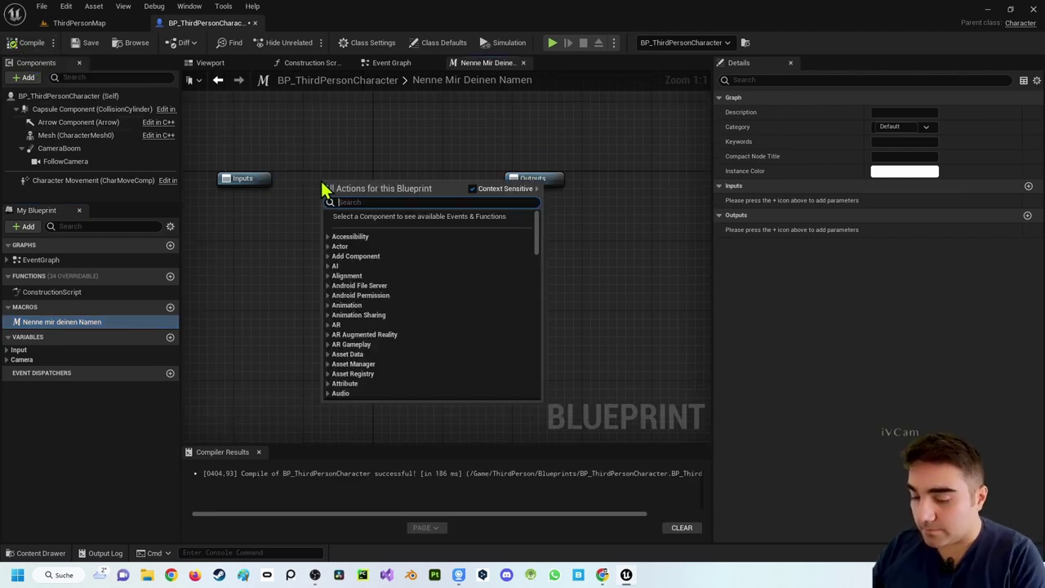
text(print)
key(Return)
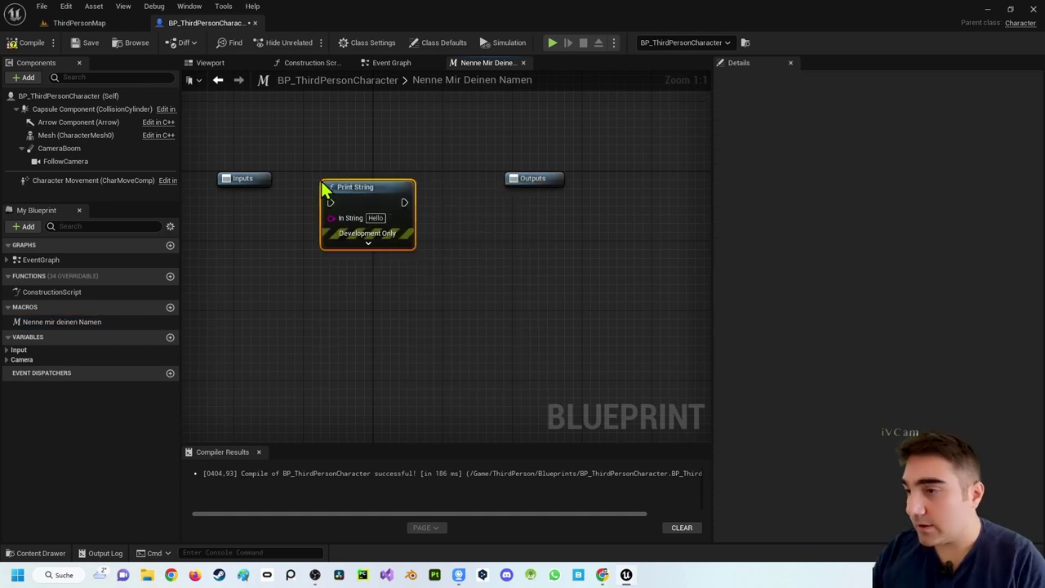
mouse_move(332, 195)
mouse_down()
mouse_move(375, 186)
mouse_move(266, 196)
mouse_move(269, 210)
mouse_up()
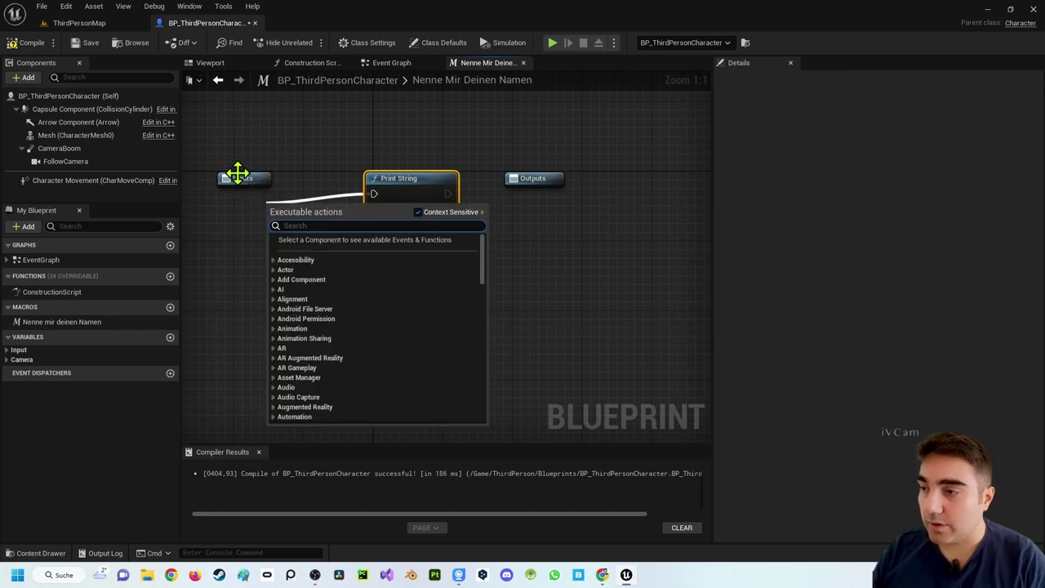
mouse_move(374, 193)
mouse_down()
mouse_move(366, 204)
mouse_move(353, 187)
mouse_up()
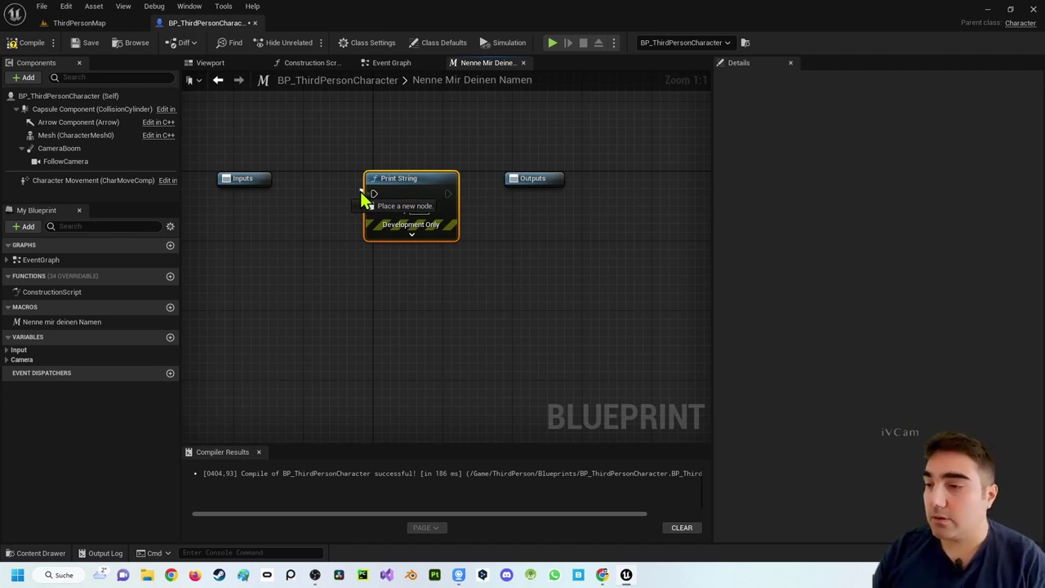
drag(361, 192, 261, 186)
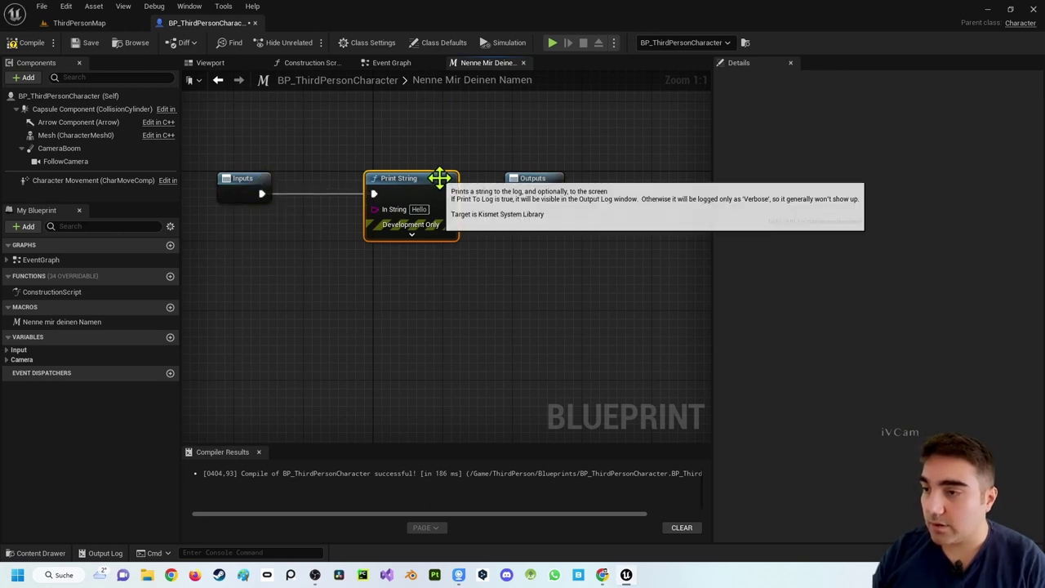
- Check the Inputs exec pin and set Print String's text to 'Mein Name ist Thor'
click(237, 180)
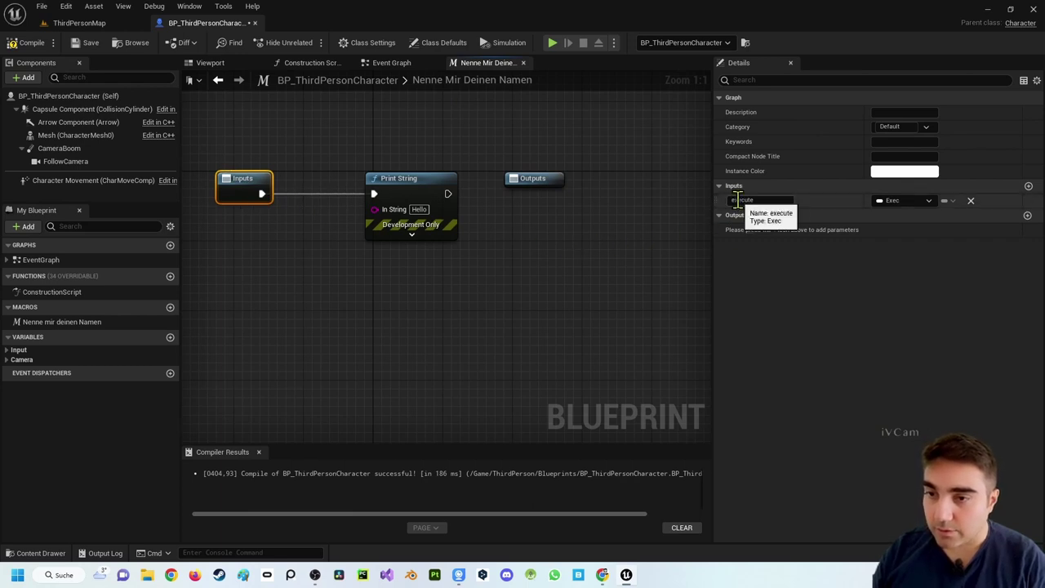
click(926, 202)
click(923, 204)
text(Mei)
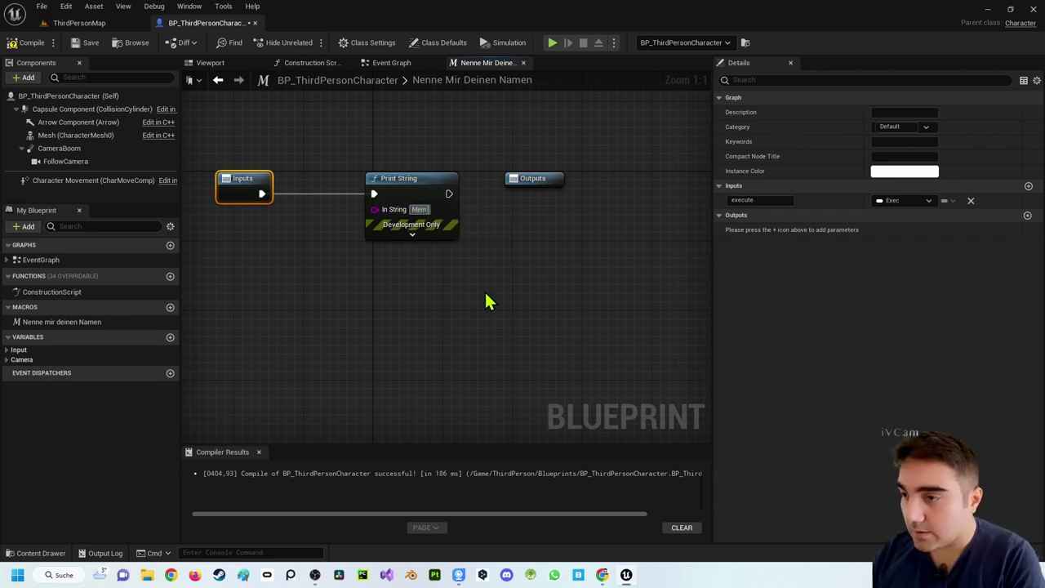
text(n Name ist)
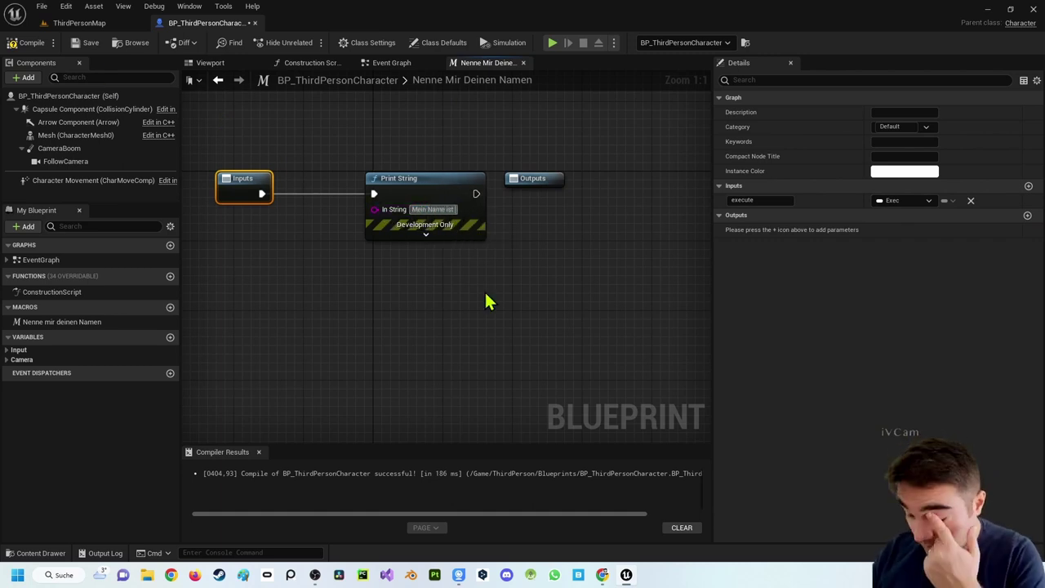
text( Thor)
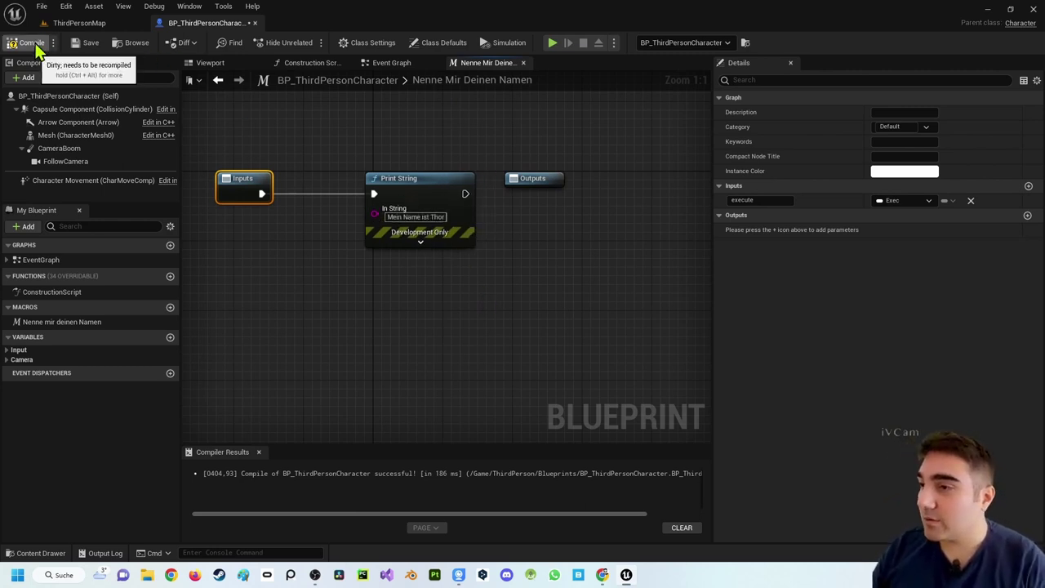
- Add a '1' keyboard event node to the character's Event Graph
click(395, 65)
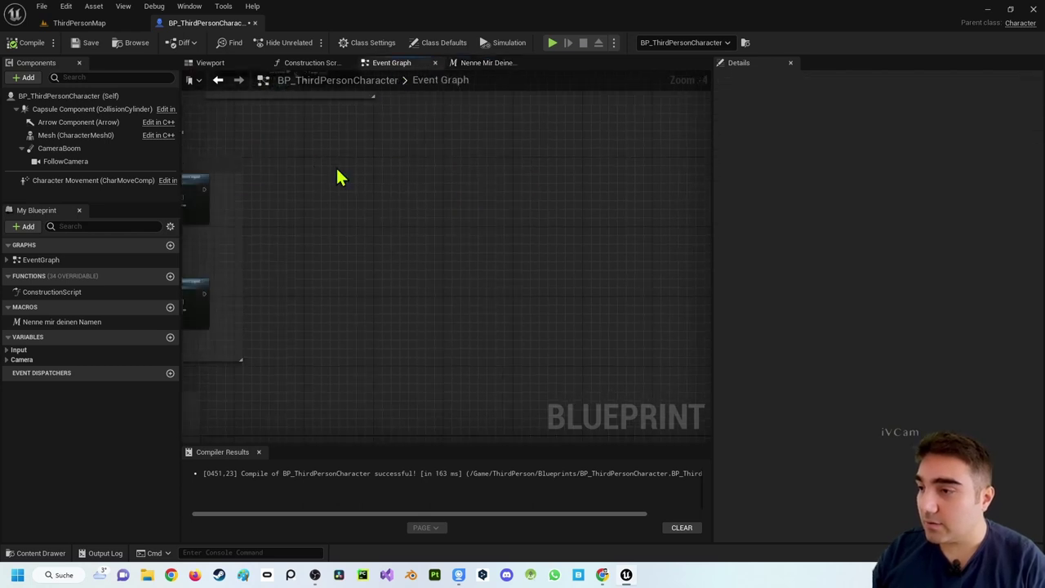
scroll(335, 184, up, 1)
scroll(322, 198, up, 1)
right_click(395, 228)
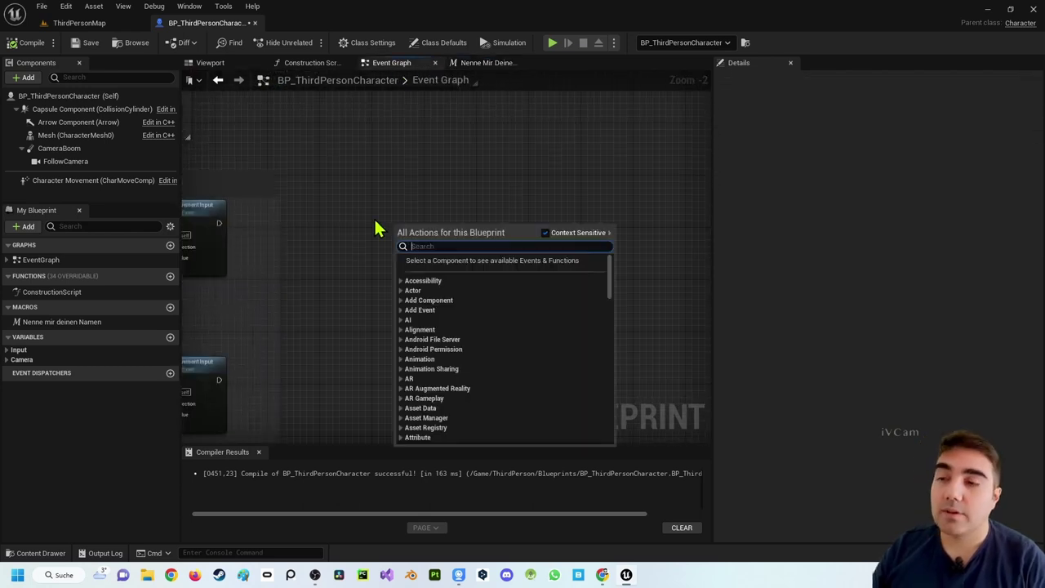
right_click(371, 205)
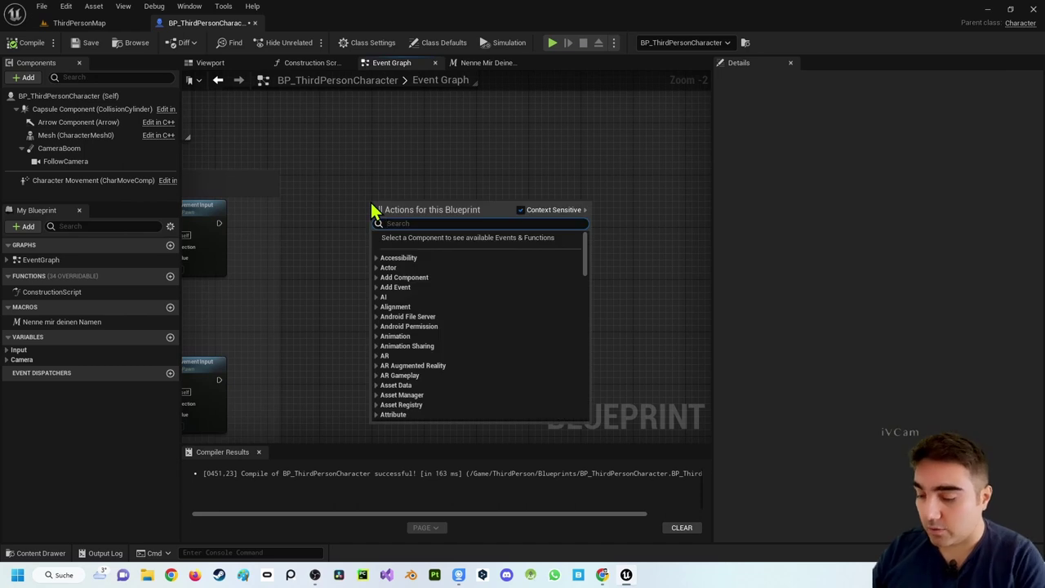
right_click(413, 194)
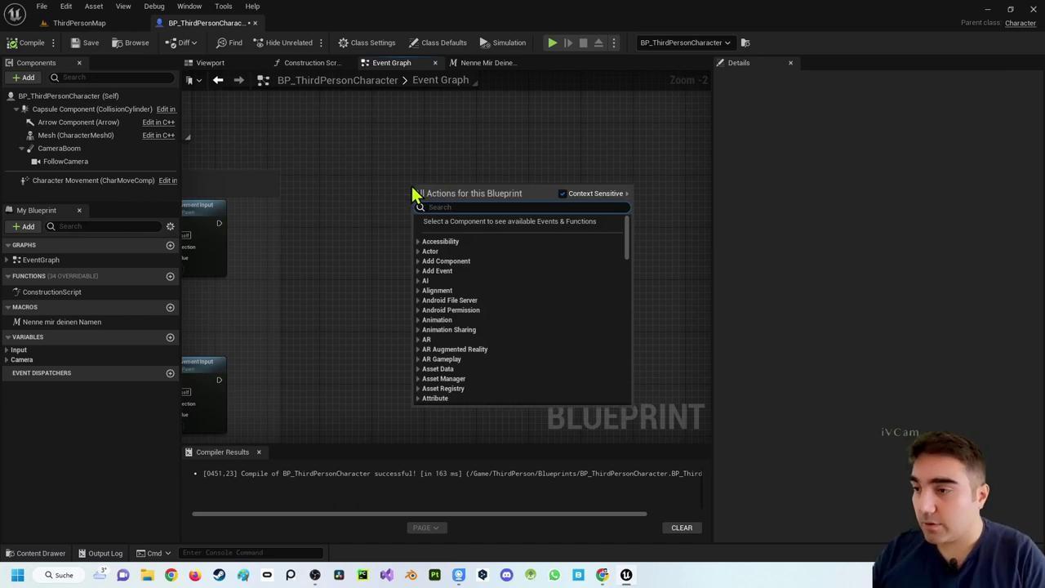
text(1 ke)
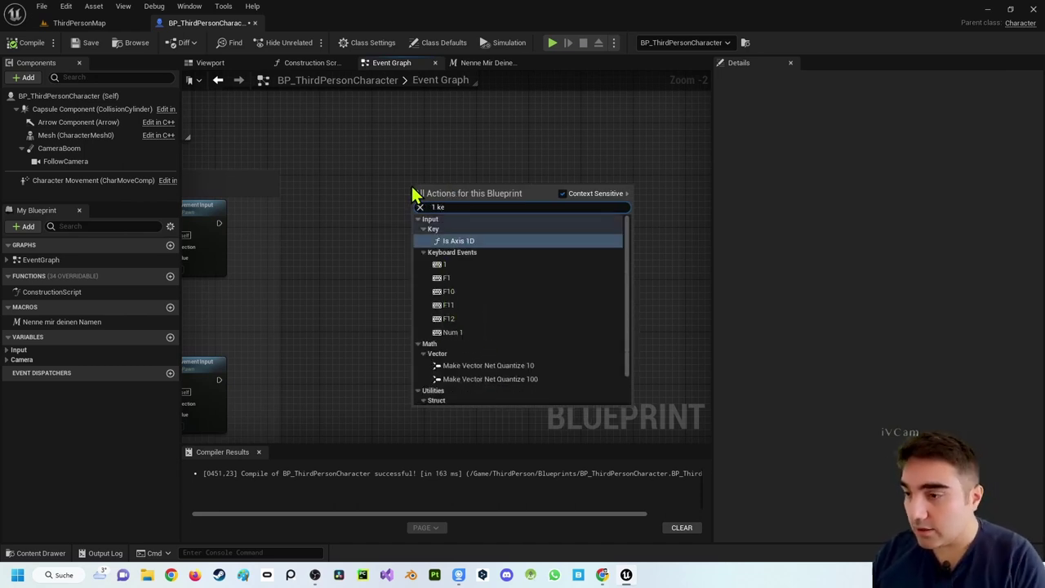
click(465, 266)
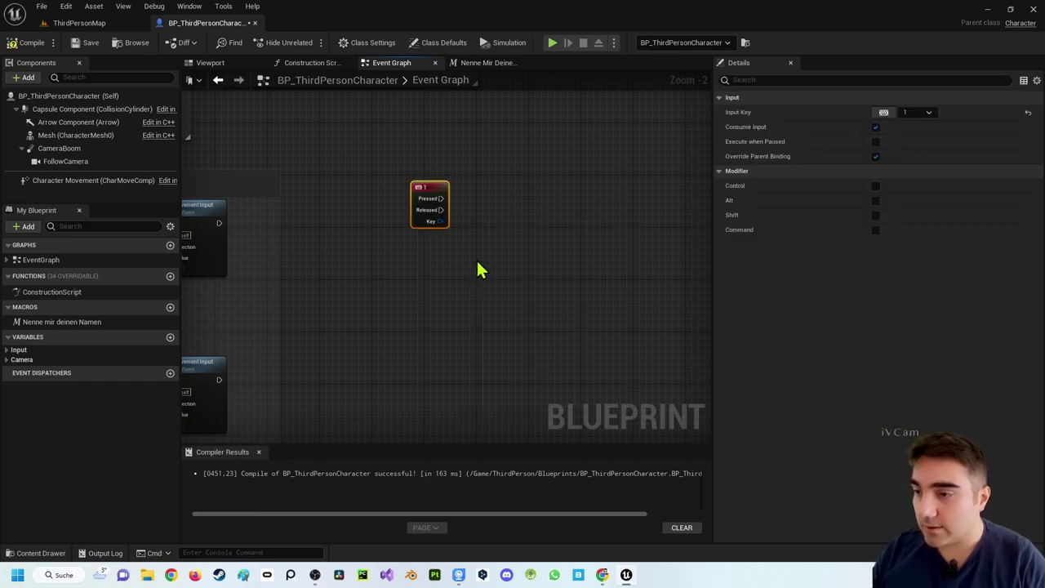
right_drag(478, 268, 366, 281)
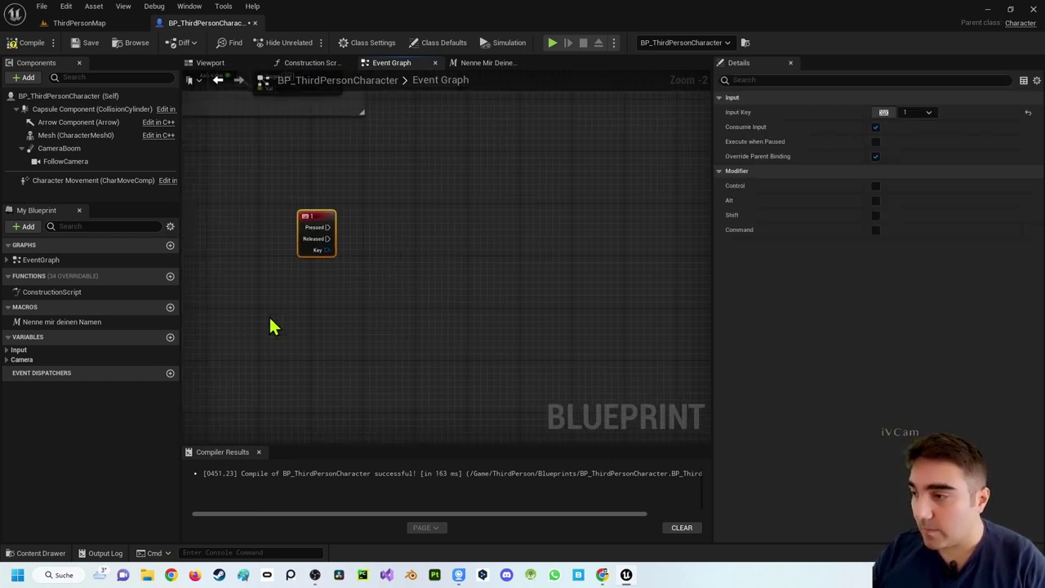
- Place the Nenne mir deinen Namen macro and wire the 1 key's Pressed pin to it
click(58, 326)
mouse_move(58, 331)
mouse_down()
mouse_move(365, 219)
mouse_move(389, 222)
mouse_up()
scroll(368, 227, up, 2)
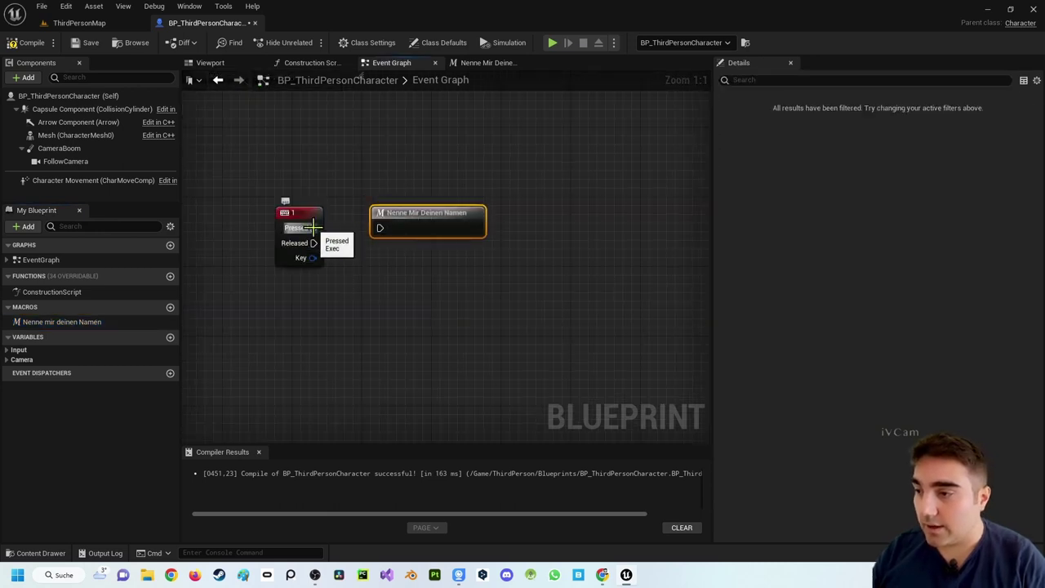
drag(314, 227, 382, 230)
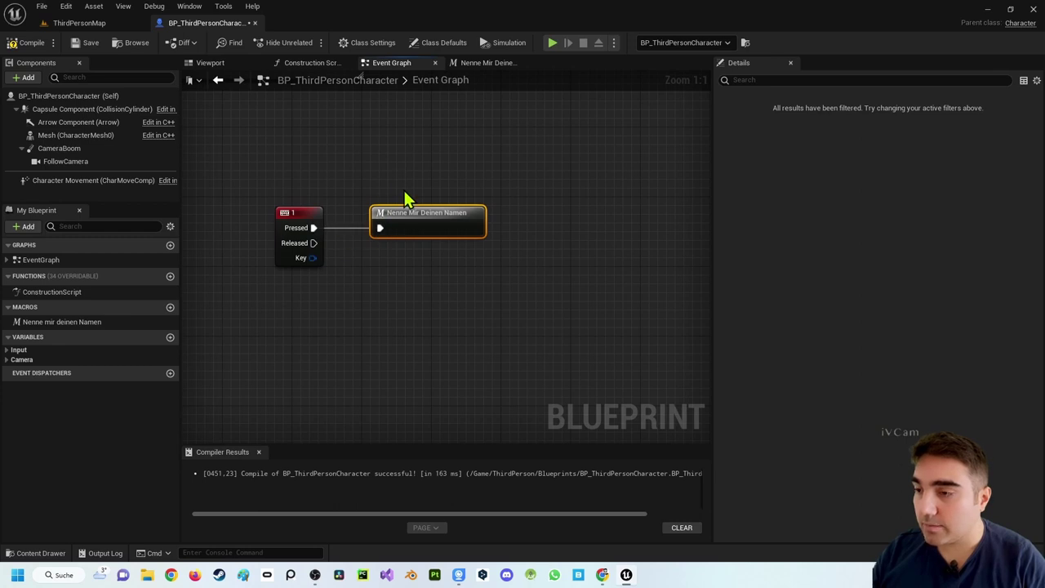
drag(365, 191, 445, 259)
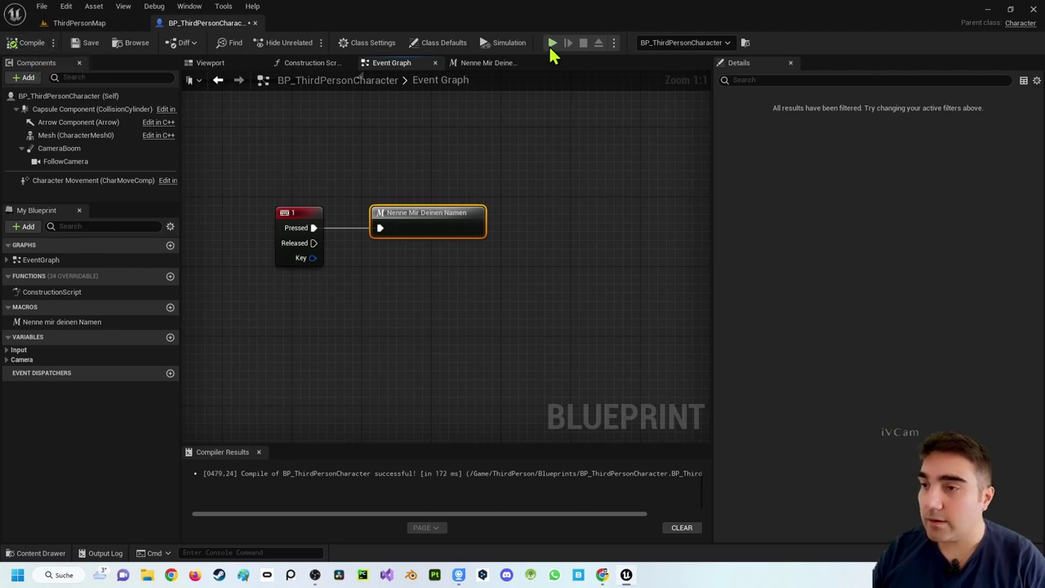
- Play-test the game to check the name message, then stop the session
click(552, 44)
click(501, 215)
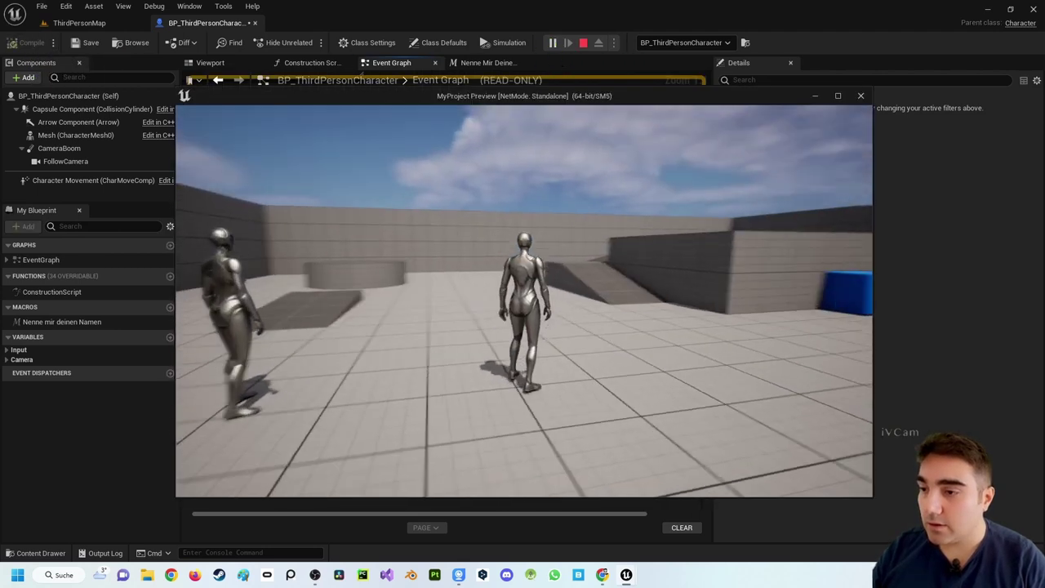
key(w)
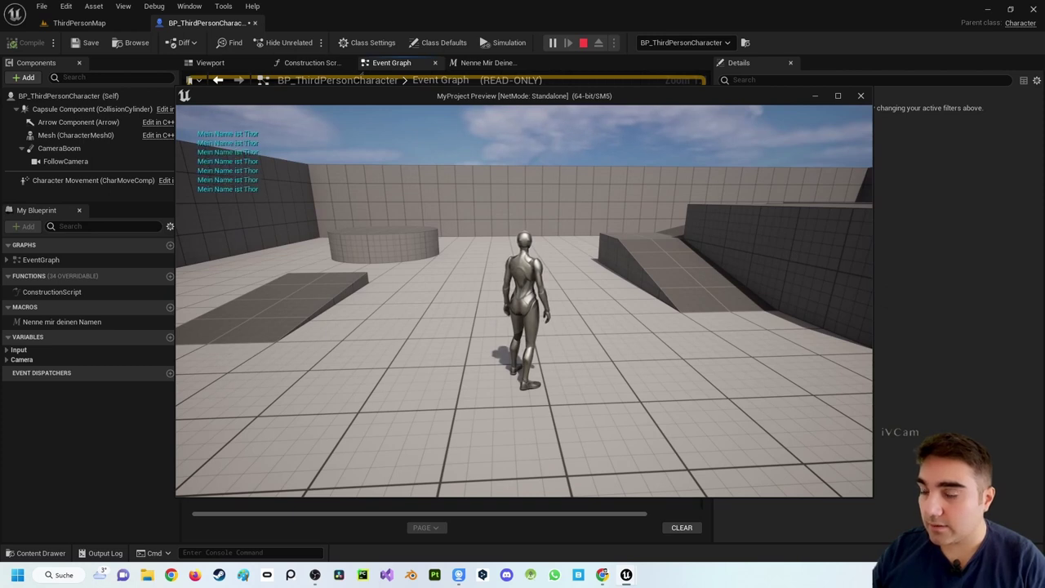
key(Escape)
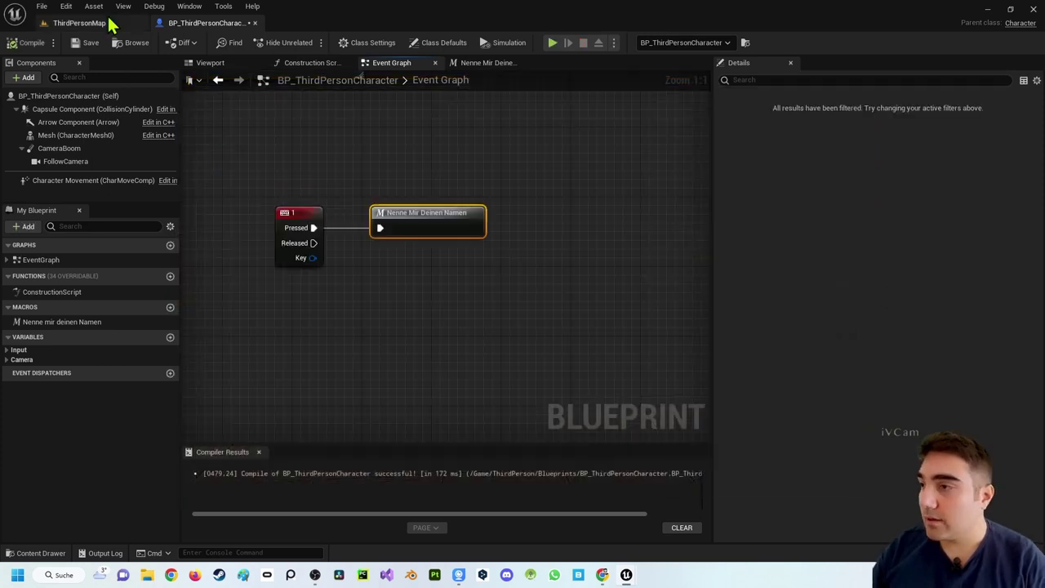
- Delete the extra placed BP_ThirdPersonCharacter from the ThirdPersonMap level
click(85, 23)
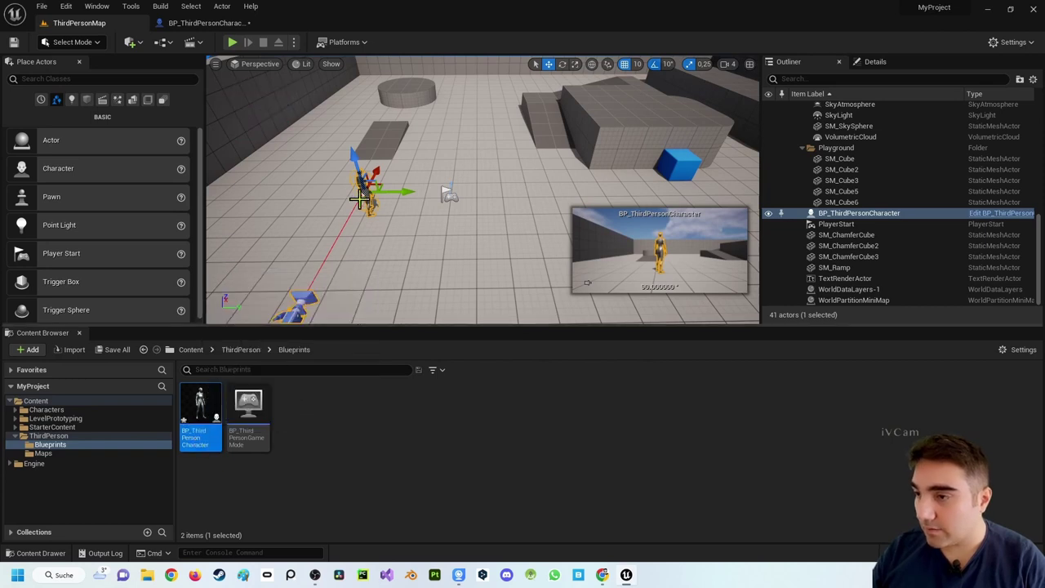
key(Delete)
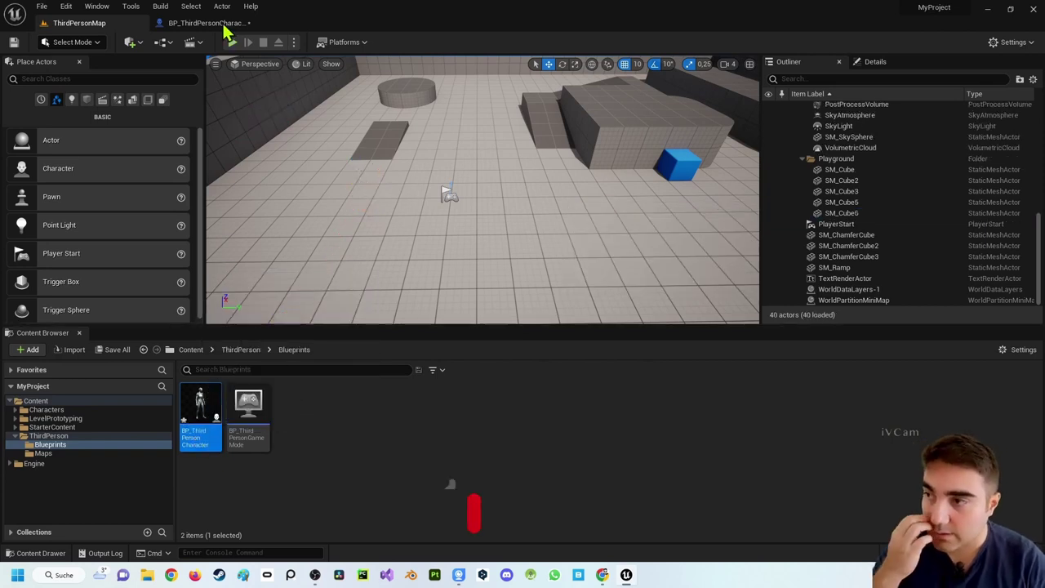
click(207, 23)
- Open the macro graph and add a String input parameter named Namen
drag(273, 159, 411, 261)
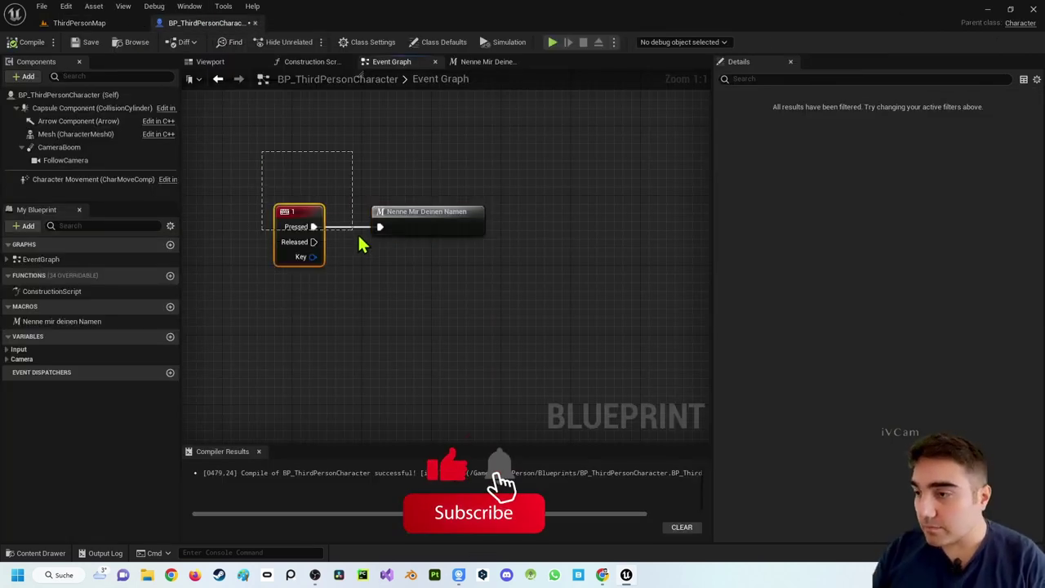
double_click(411, 213)
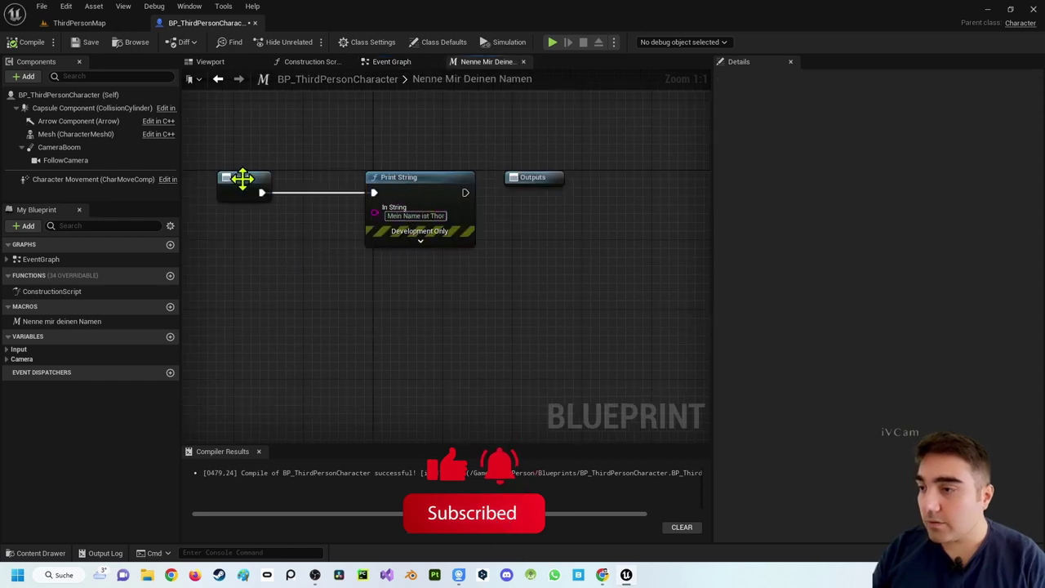
click(243, 178)
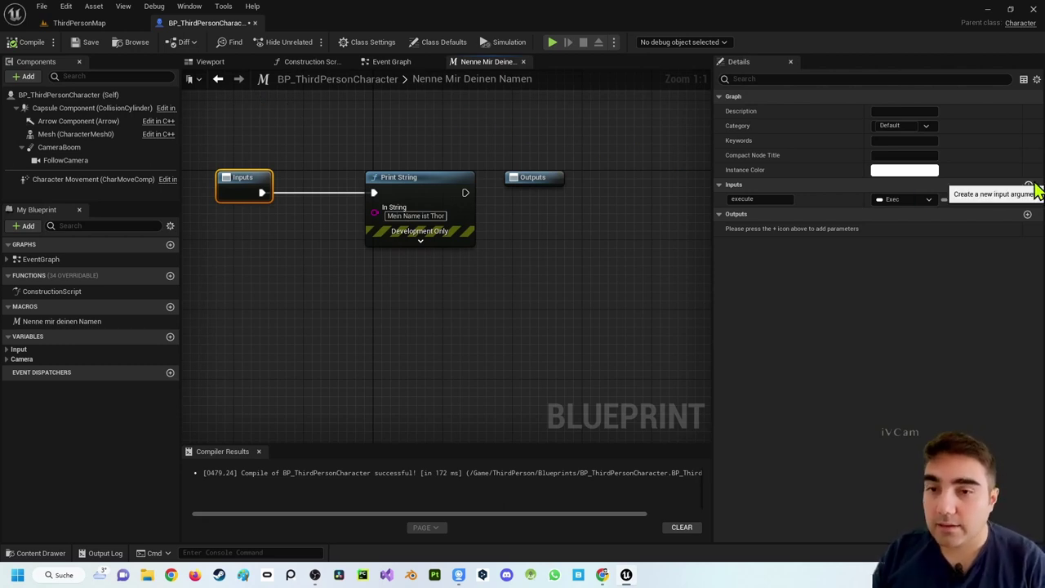
click(1028, 185)
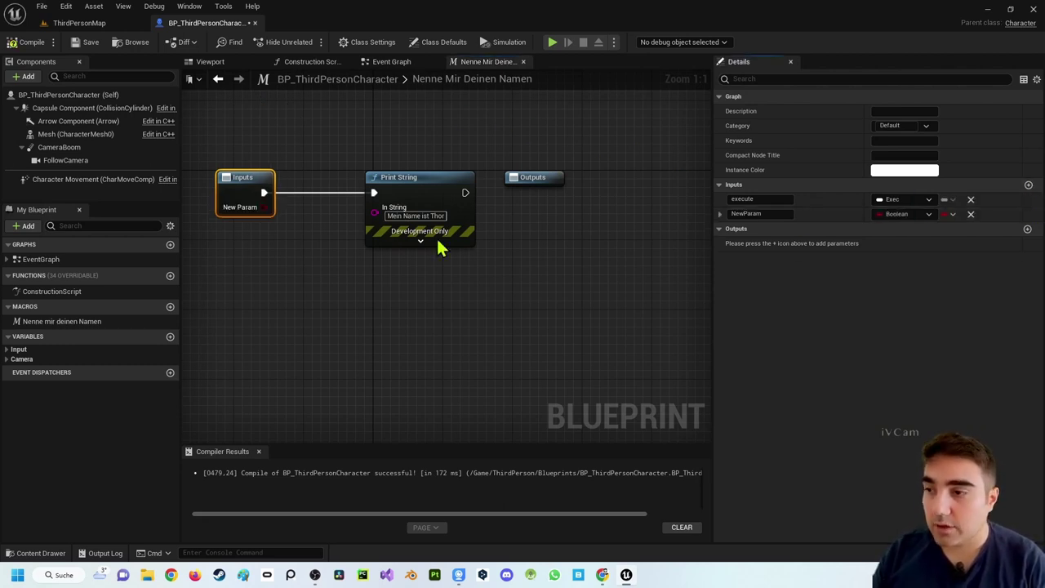
click(756, 213)
text(Namen)
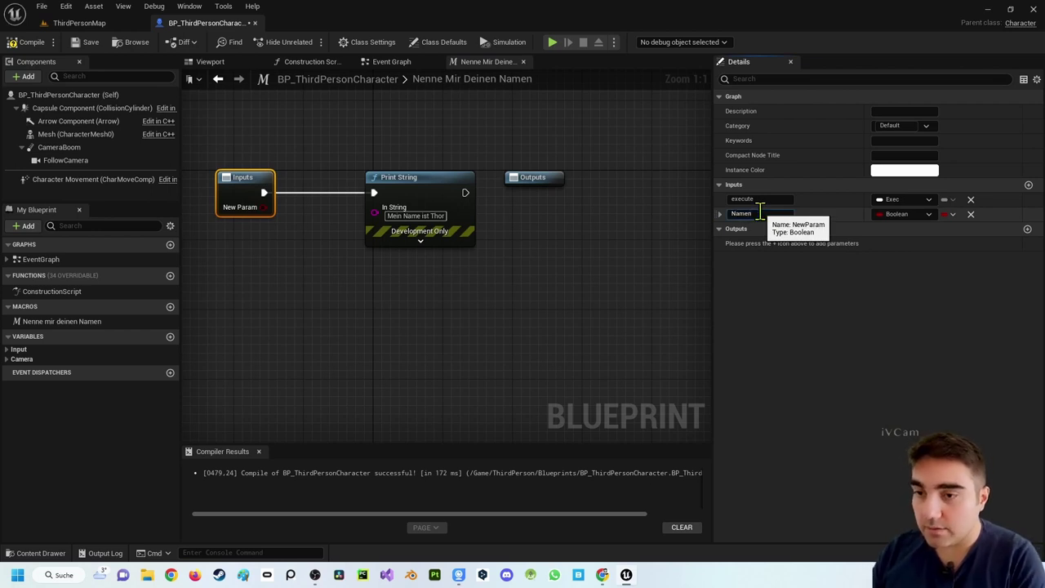
key(Return)
click(890, 217)
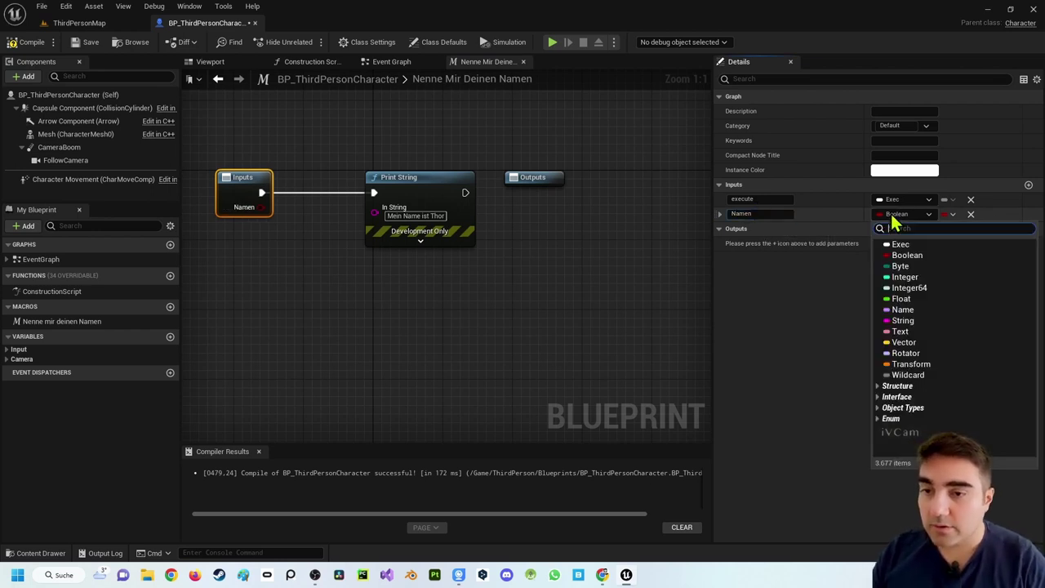
click(912, 323)
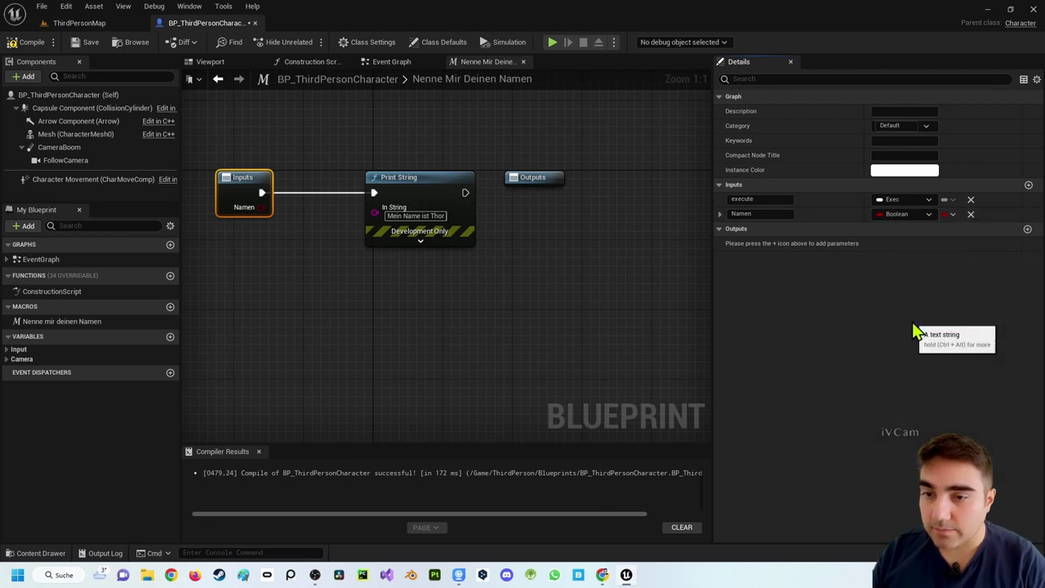
- Compile, shift Print String and Outputs to the right, and return to the Event Graph
click(35, 39)
drag(540, 177, 655, 177)
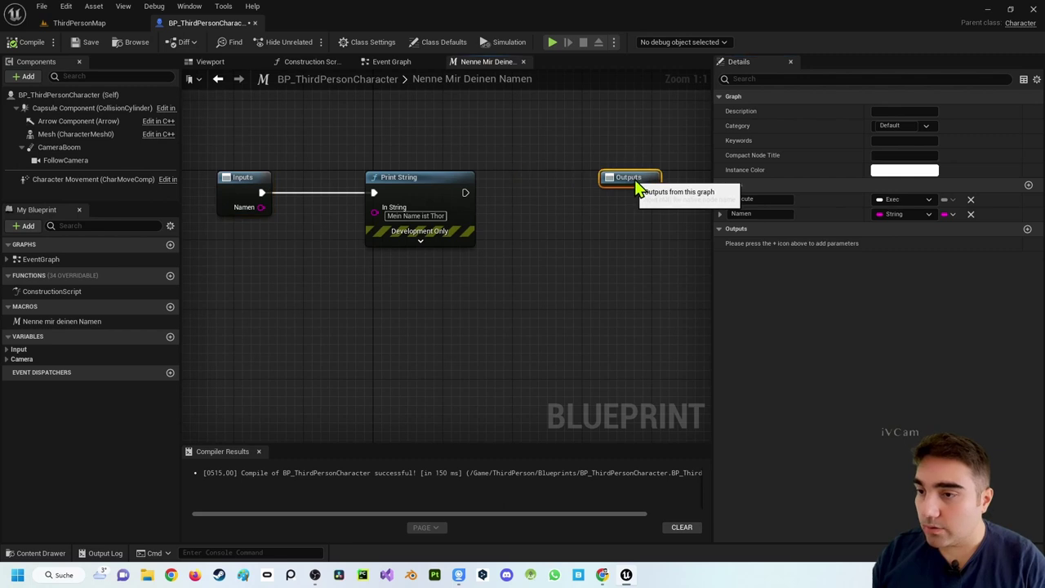
drag(446, 177, 530, 183)
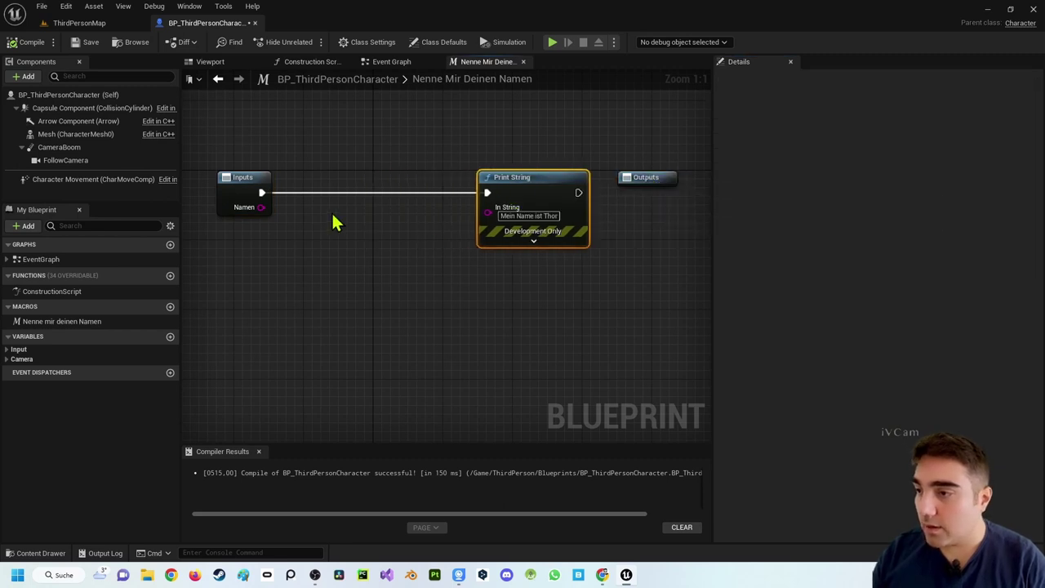
click(393, 63)
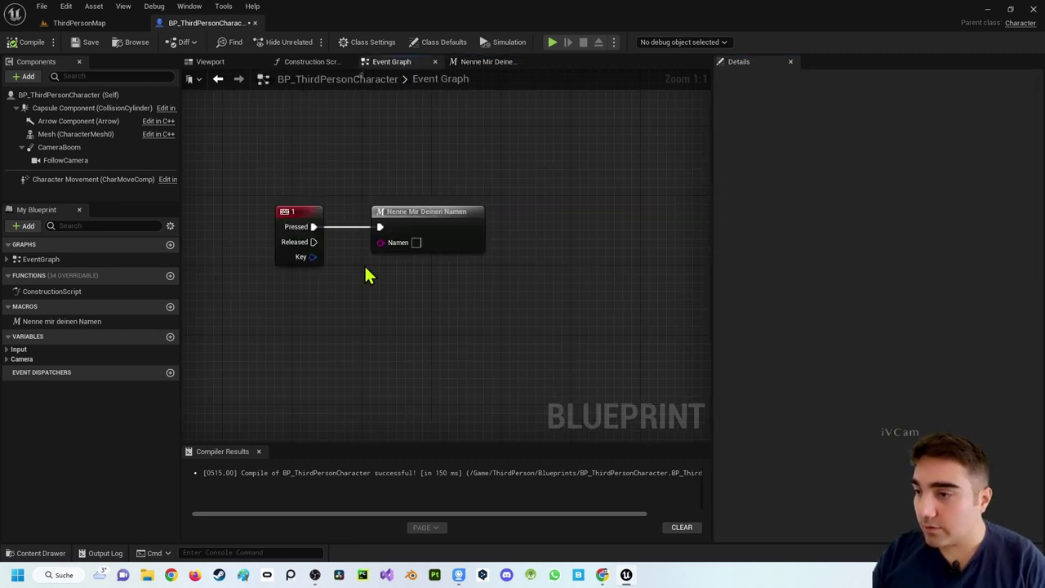
- Enter a sample name in the macro call's Namen pin, then reopen the macro and move Print String
drag(421, 231, 471, 230)
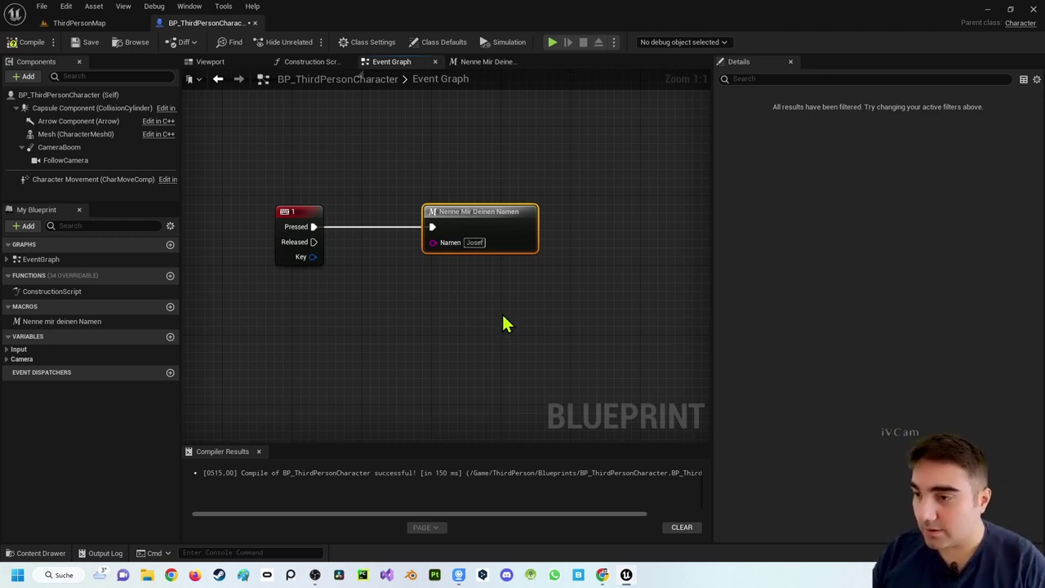
double_click(485, 217)
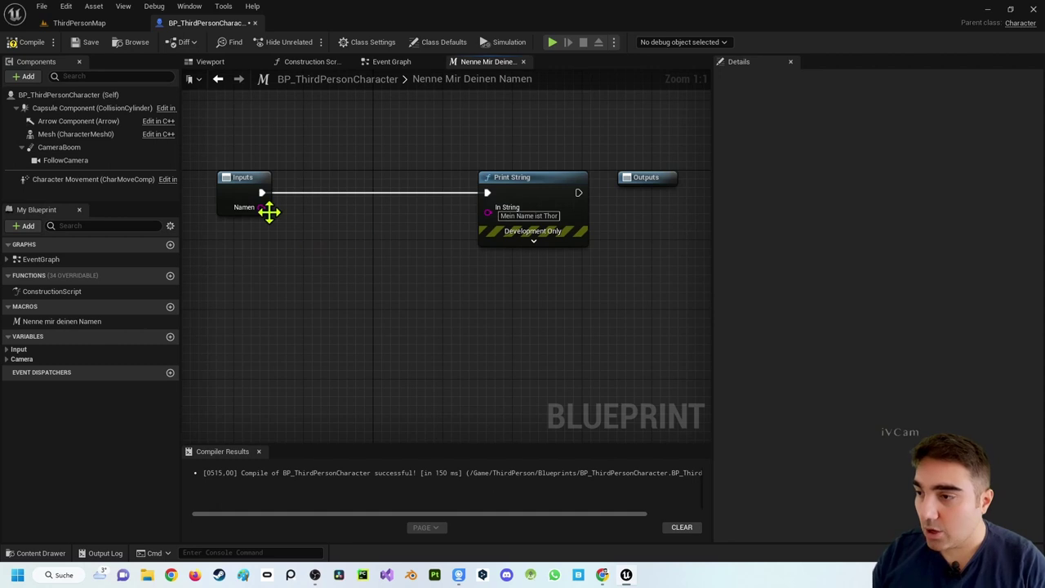
mouse_move(489, 219)
mouse_down()
mouse_move(513, 220)
mouse_move(430, 299)
mouse_up()
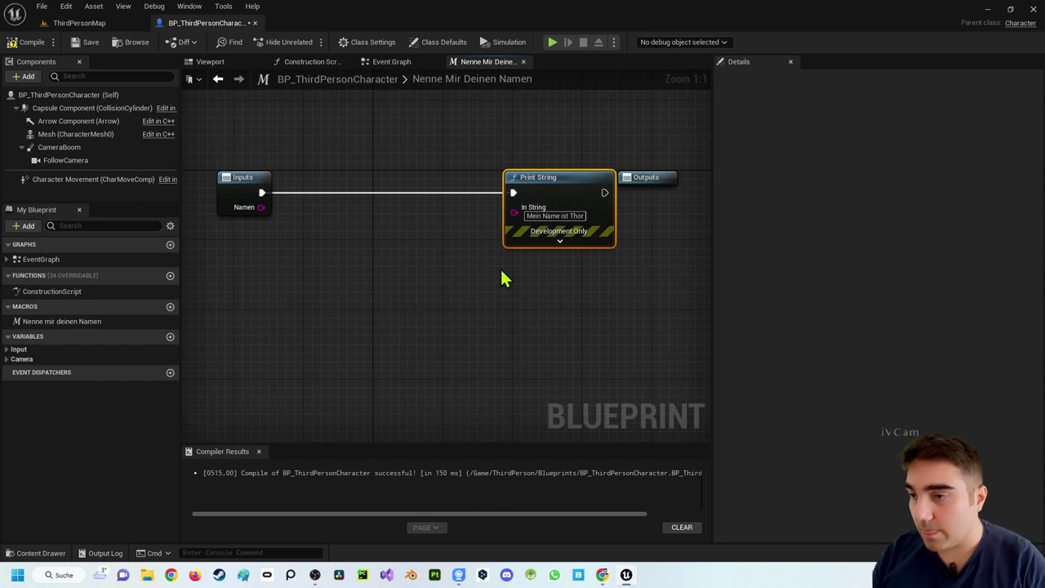
- Add an Append node feeding In String, with A set to 'Mein Name ist:'
drag(514, 212, 472, 260)
text(a)
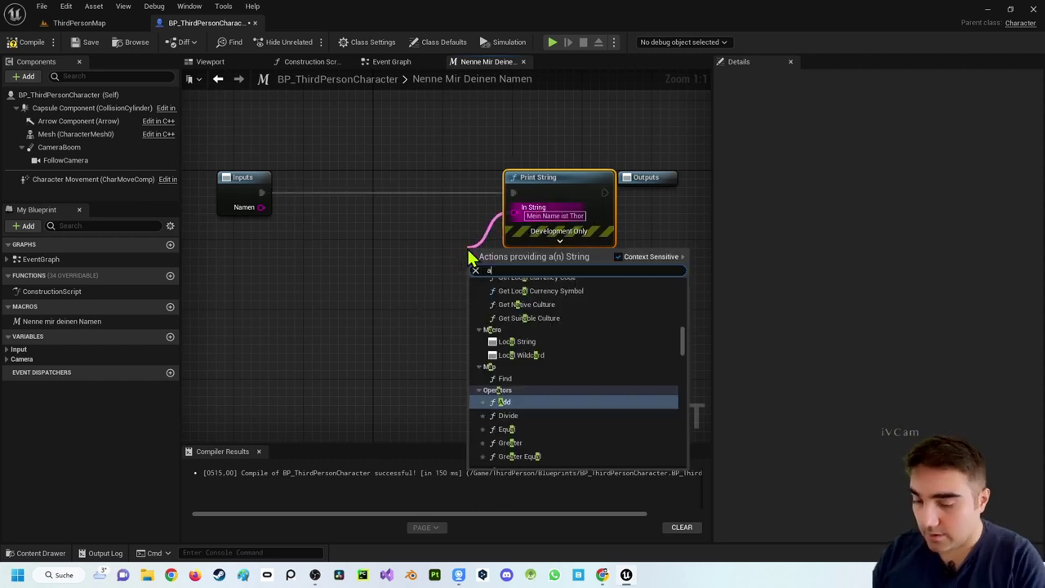
text(ppend)
key(Return)
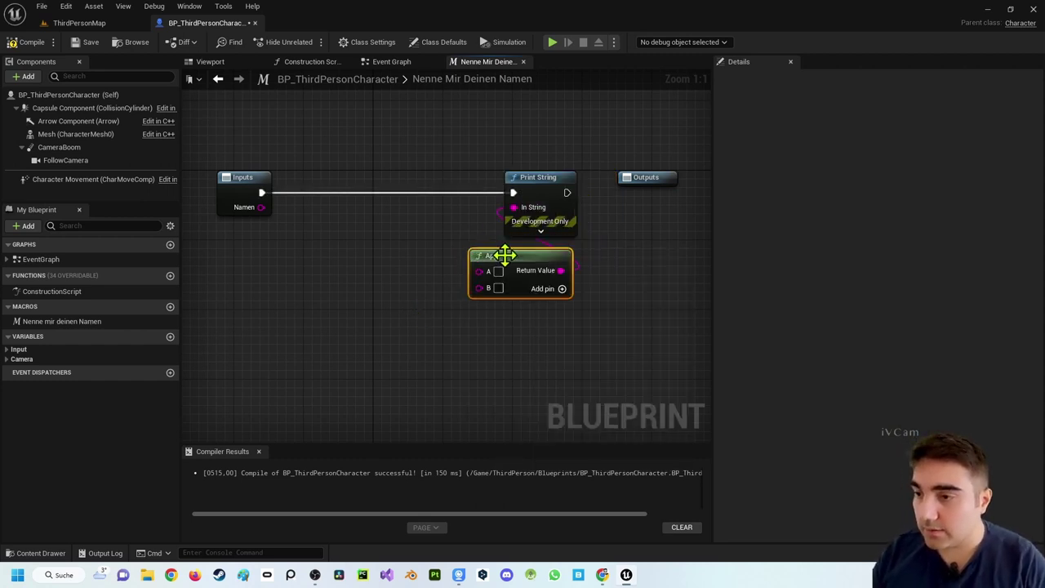
drag(503, 256, 416, 239)
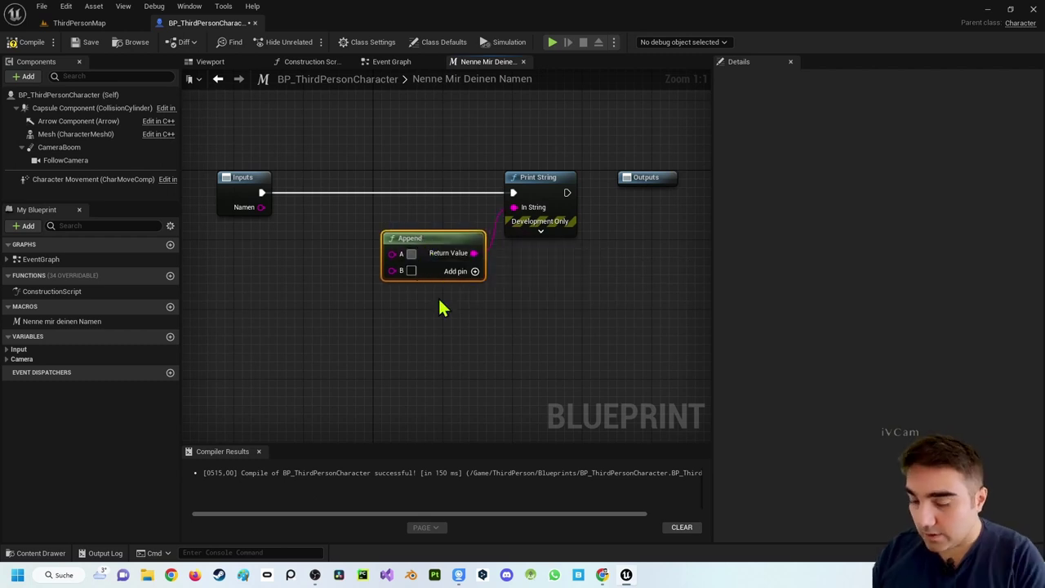
text(Mein Name ist)
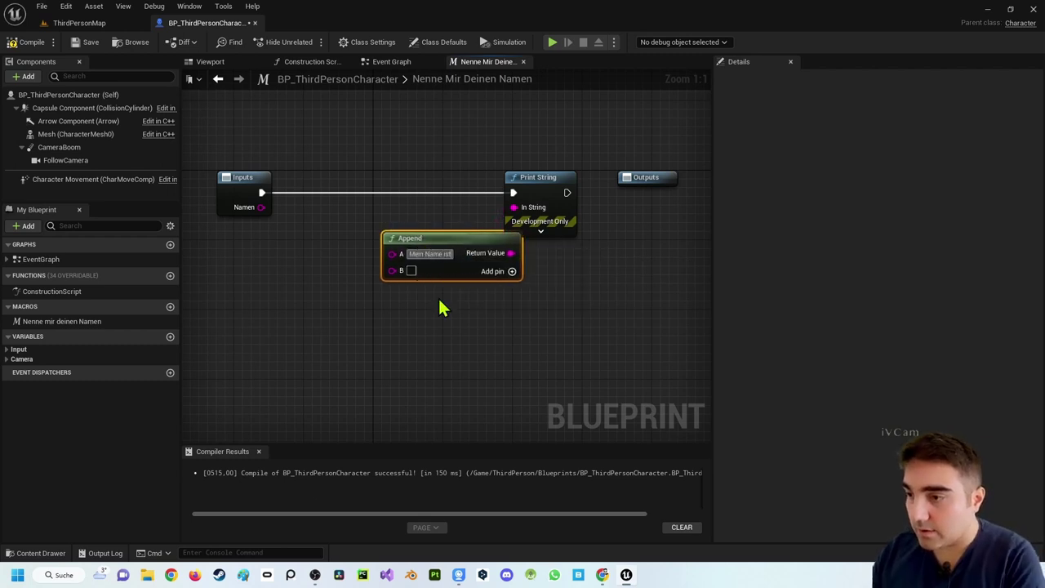
text(:)
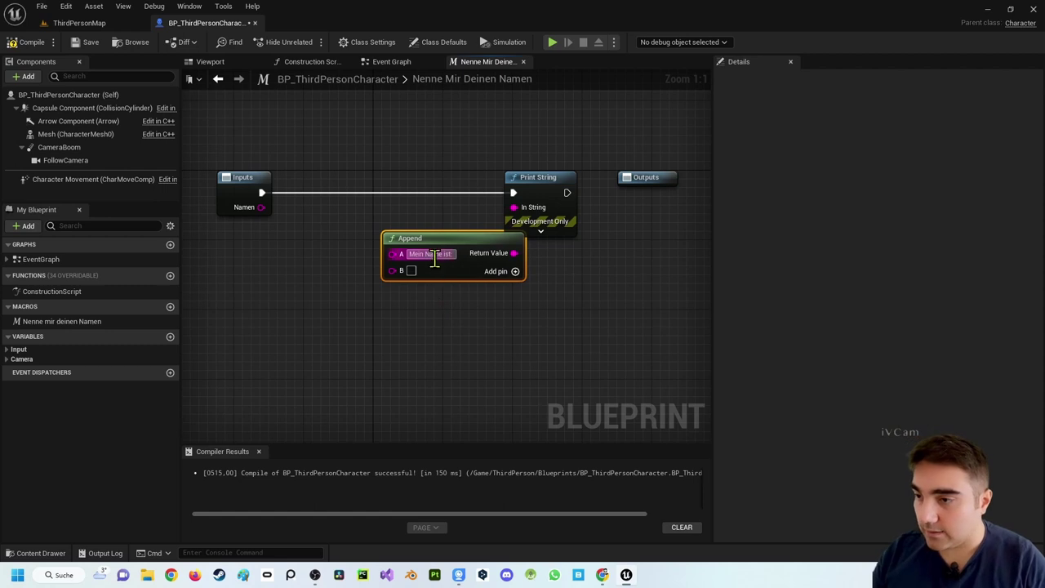
drag(442, 245, 416, 248)
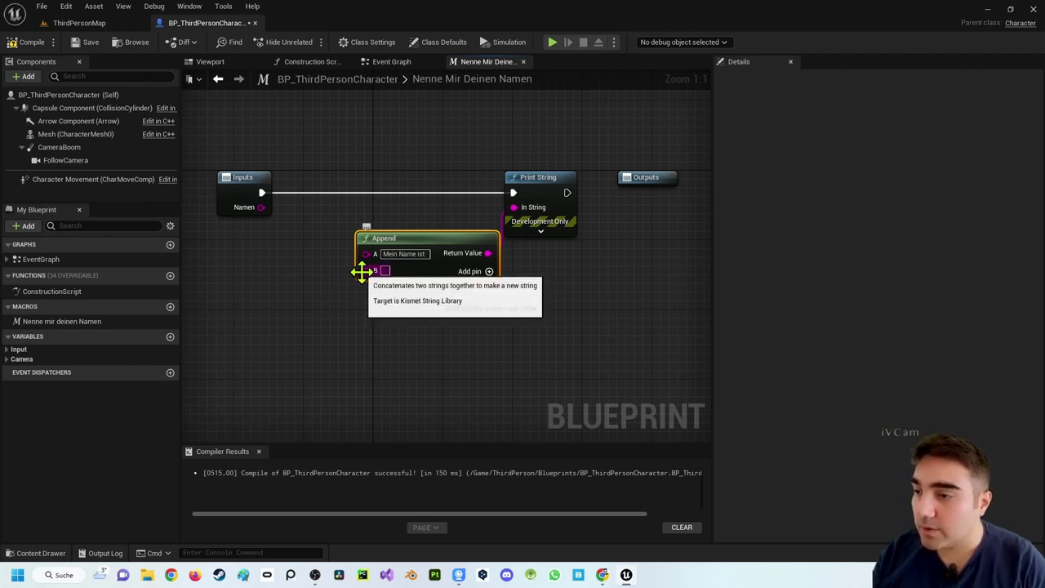
- Wire Namen into Append's B input and compile the blueprint
drag(366, 271, 260, 208)
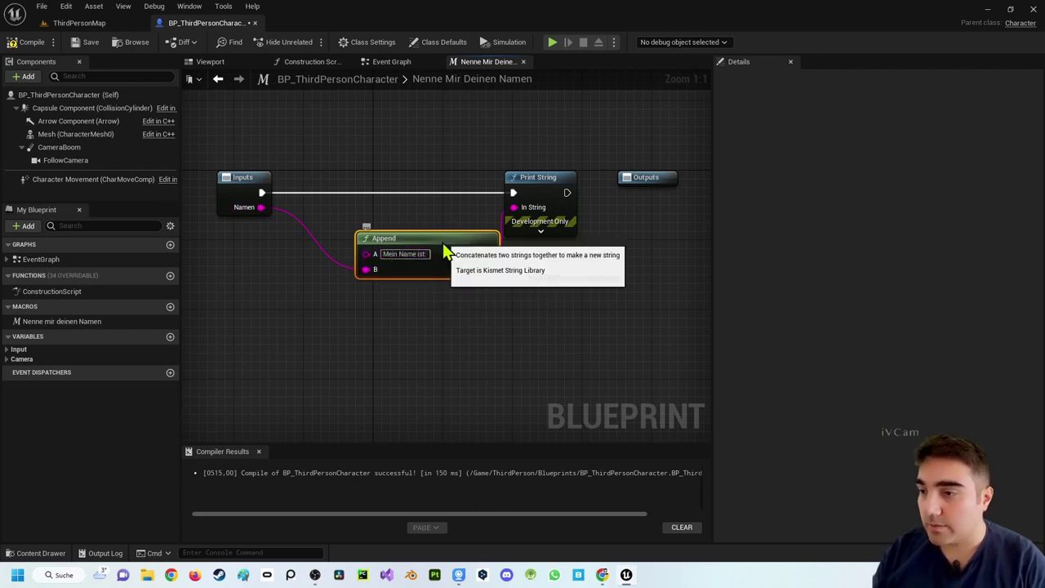
drag(442, 234, 424, 235)
click(31, 42)
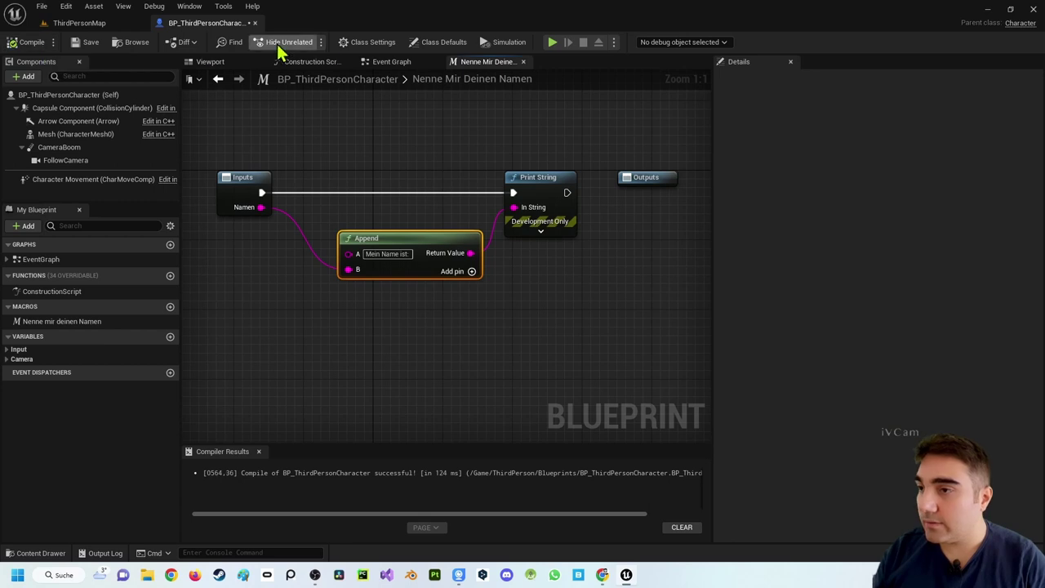
click(388, 63)
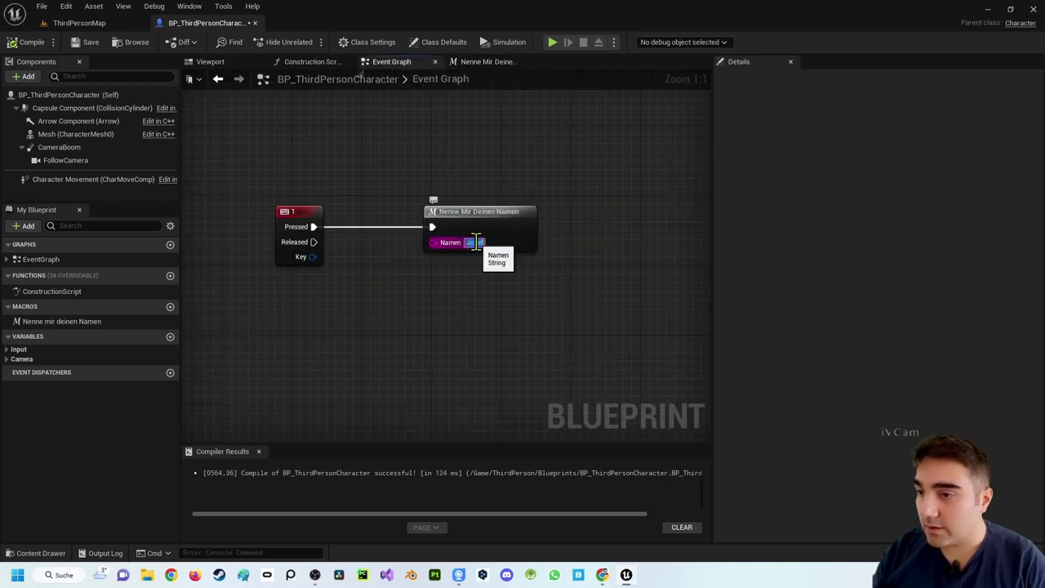
- Play-test with Josef to see 'Mein Name ist: Josef', then reopen the macro graph
click(471, 243)
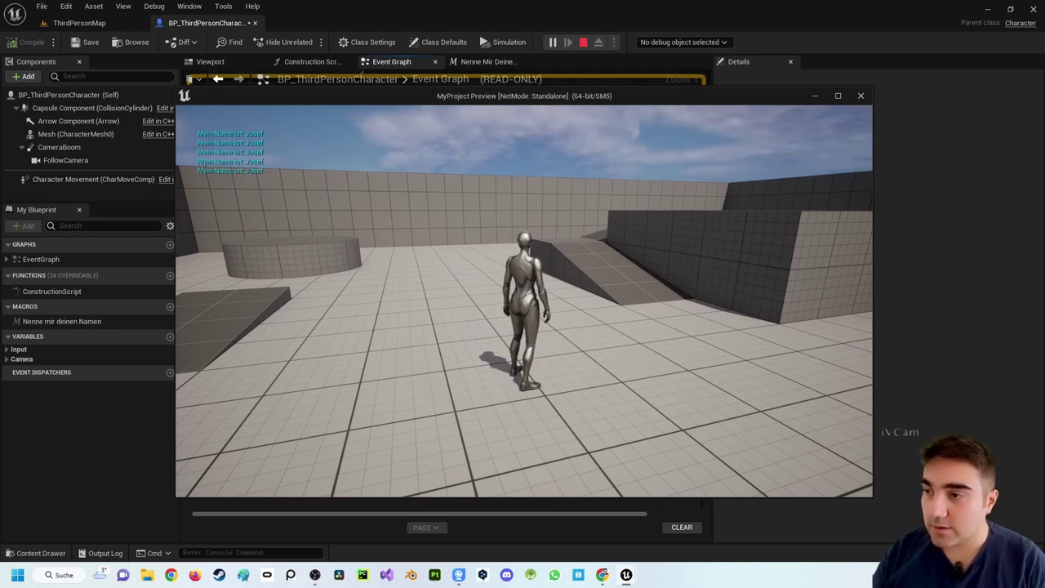
key(Escape)
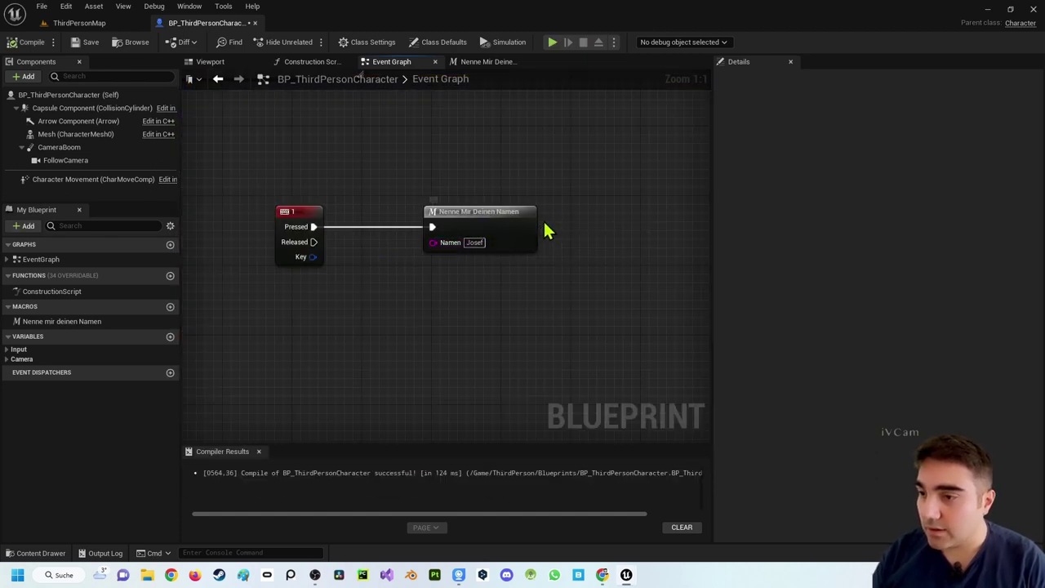
right_drag(542, 241, 463, 260)
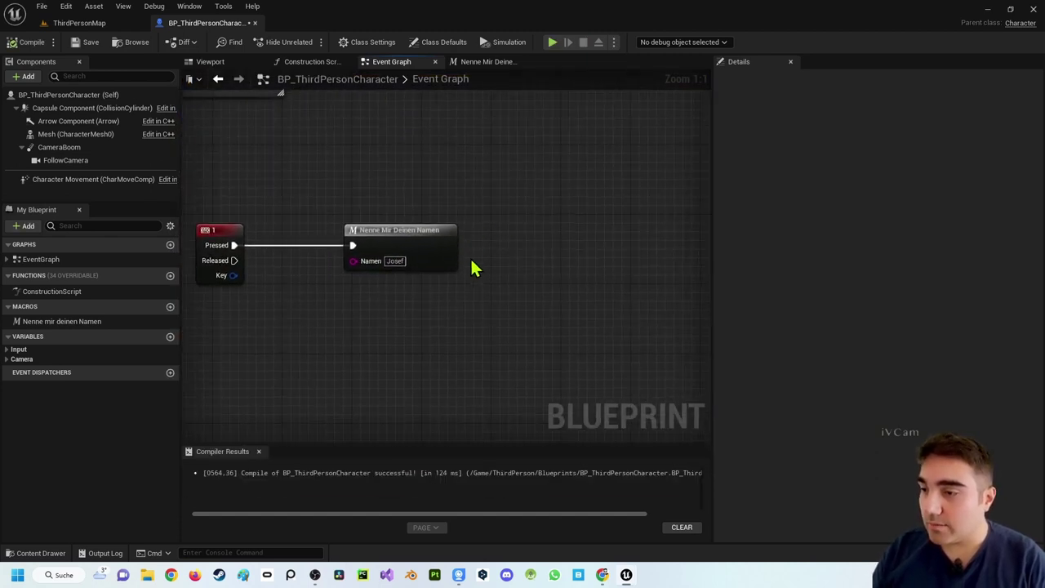
double_click(364, 237)
mouse_move(531, 243)
right_down()
mouse_move(463, 248)
mouse_move(562, 285)
right_up()
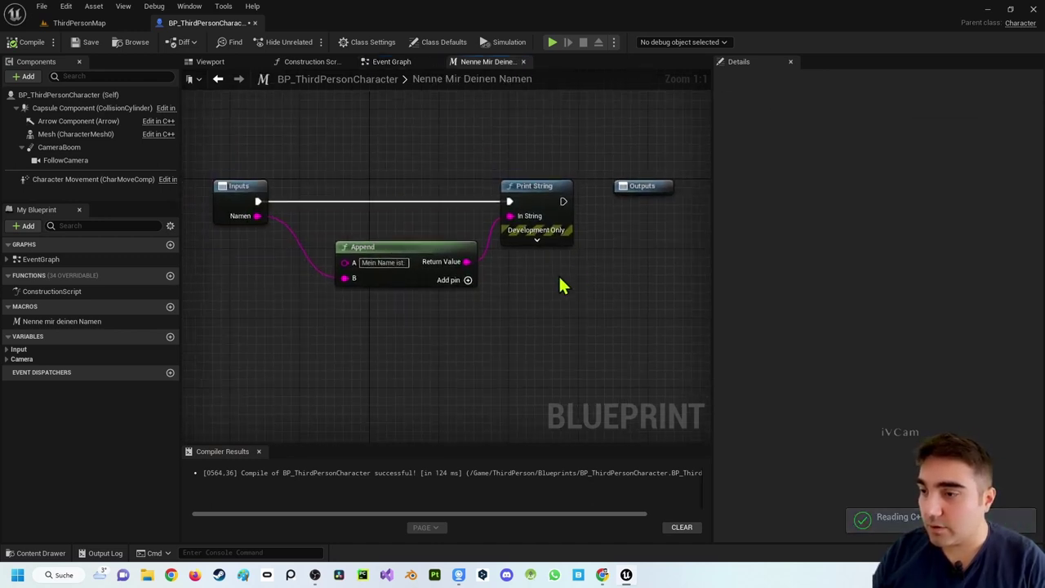
- Add an Integer output parameter named Buchstabenanzahl to the macro
click(241, 204)
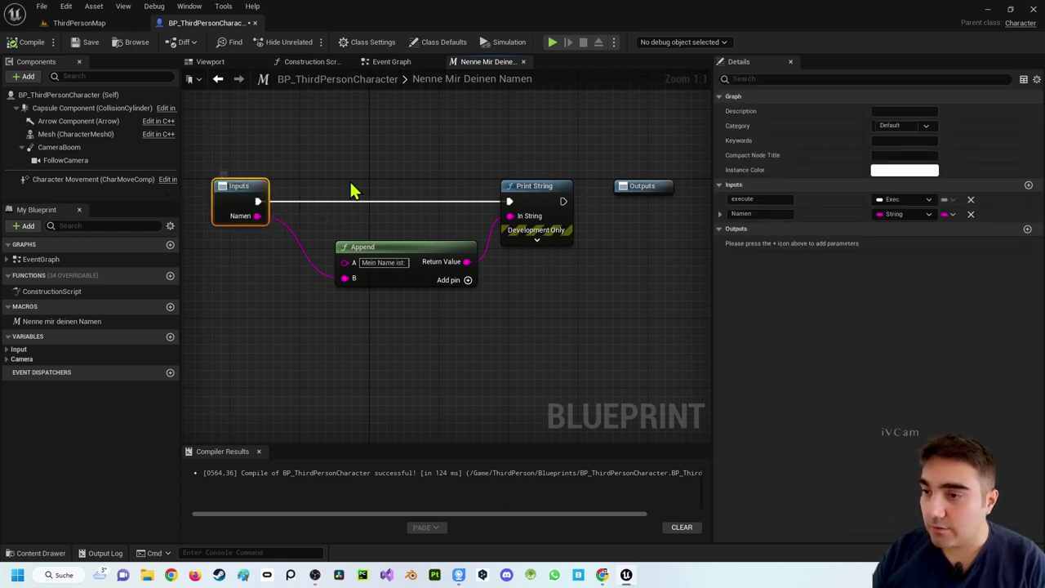
drag(645, 186, 693, 186)
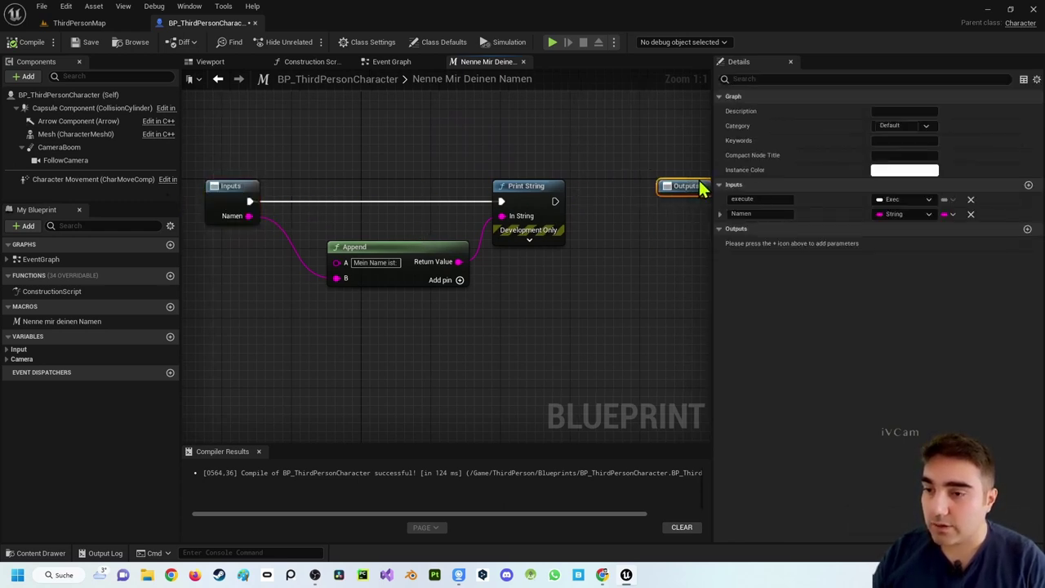
click(1027, 230)
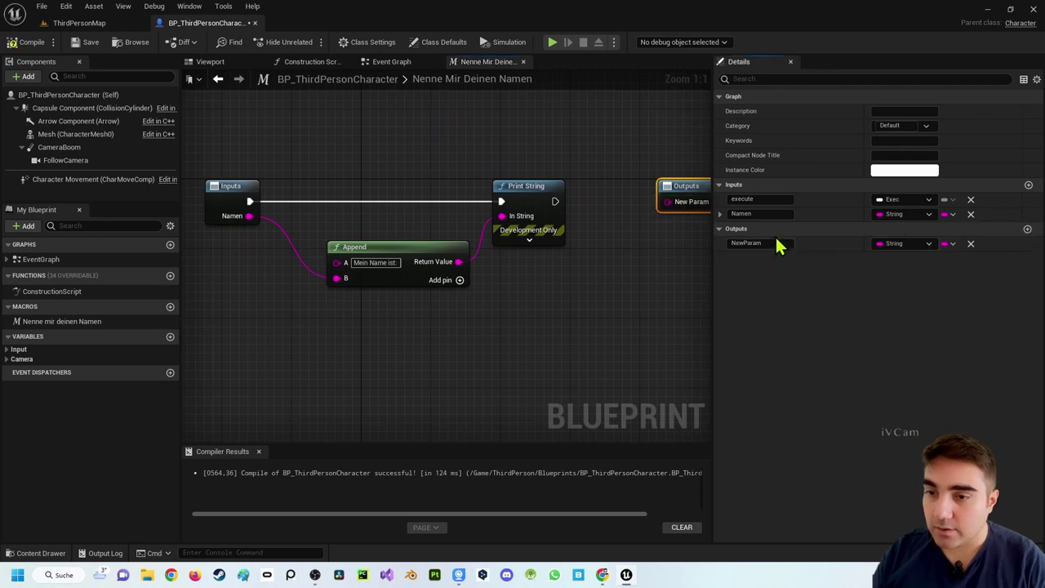
text(A)
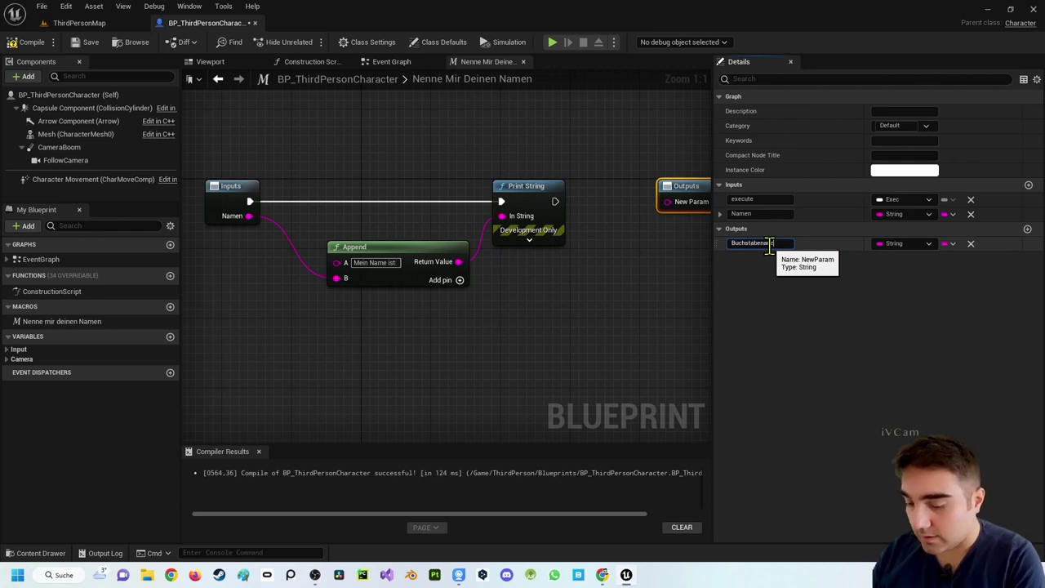
key(Return)
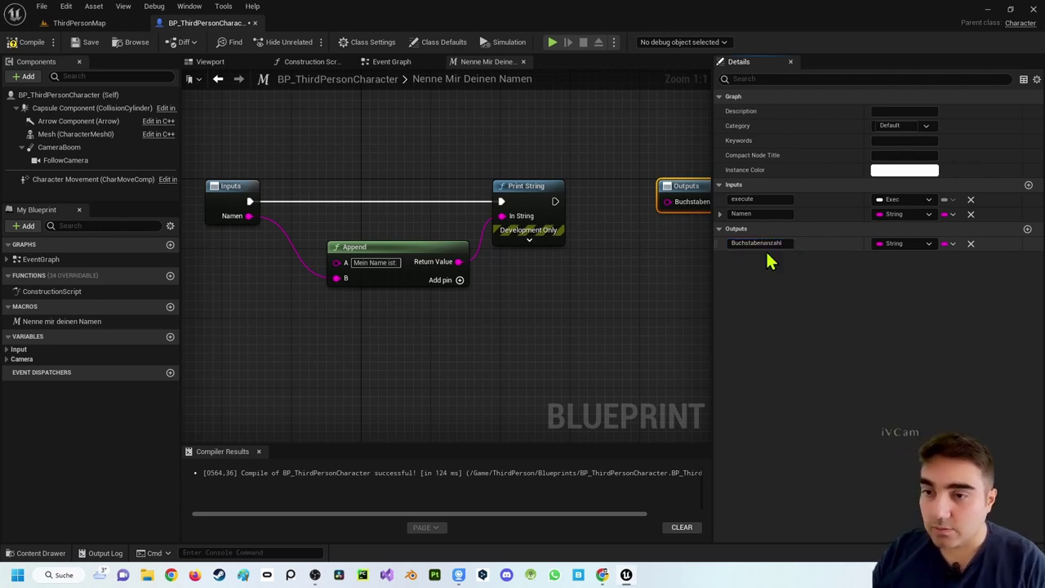
click(894, 247)
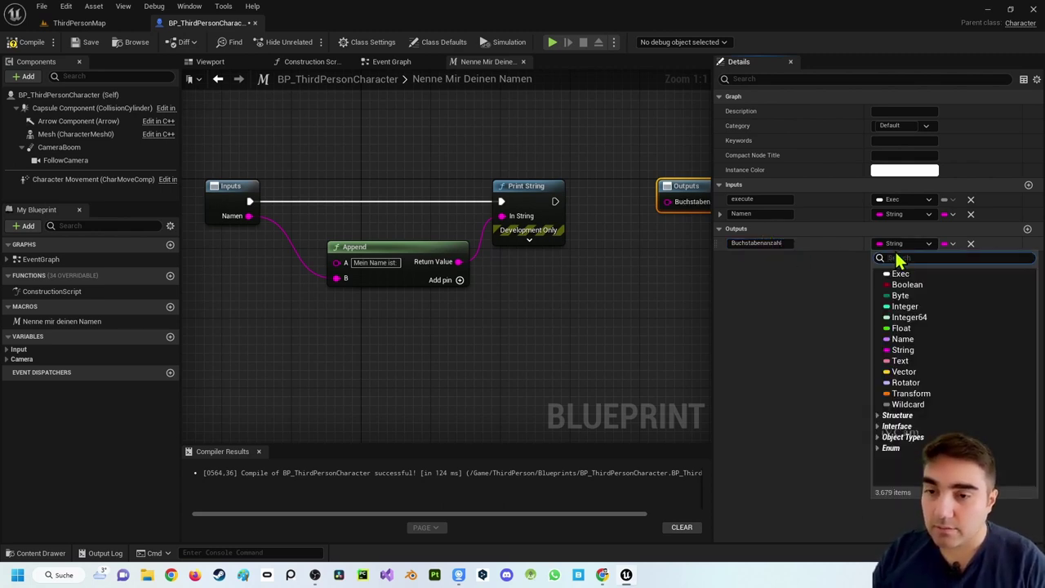
click(914, 307)
- Add a Len node on the Namen input and feed its result into Buchstabenanzahl
right_drag(684, 277, 542, 261)
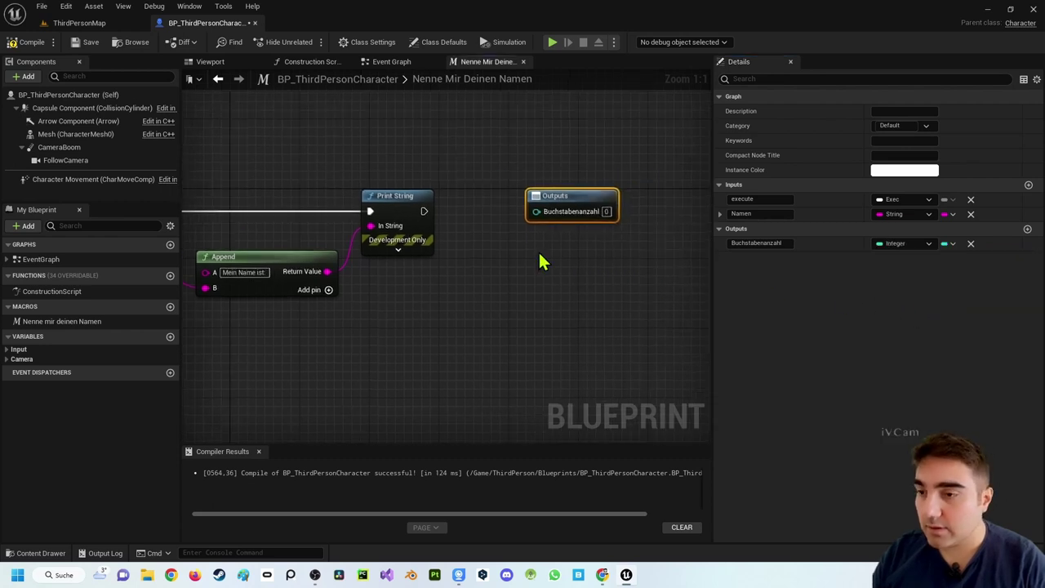
drag(545, 196, 583, 197)
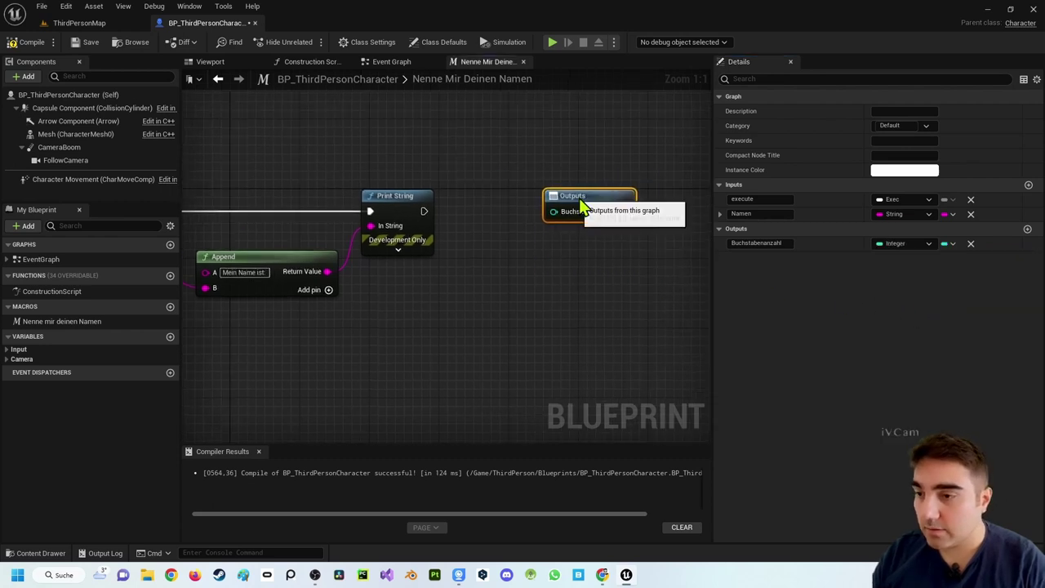
right_drag(409, 288, 563, 207)
scroll(453, 272, down, 1)
scroll(446, 275, down, 1)
right_click(411, 269)
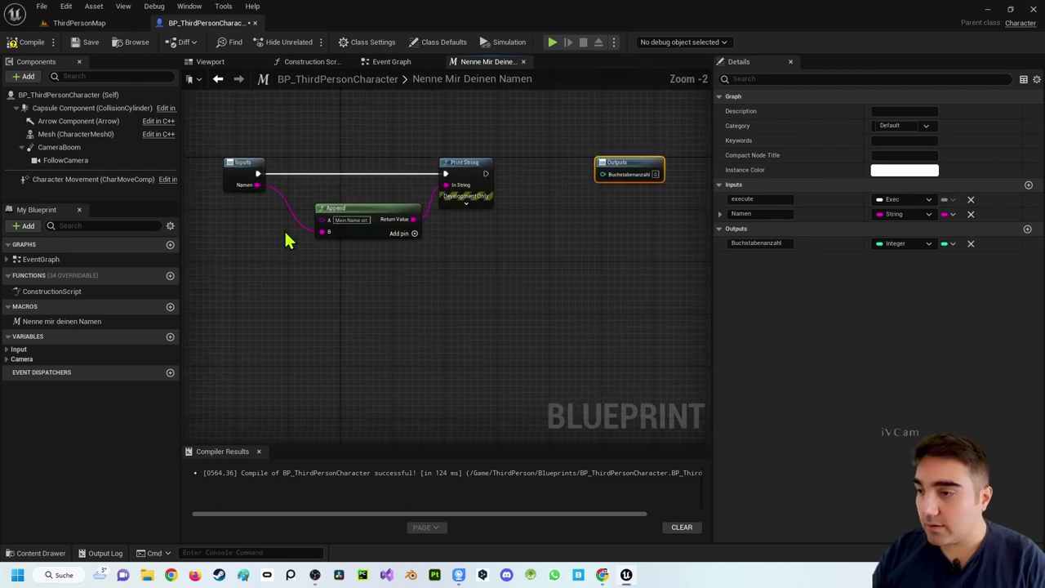
drag(257, 183, 353, 311)
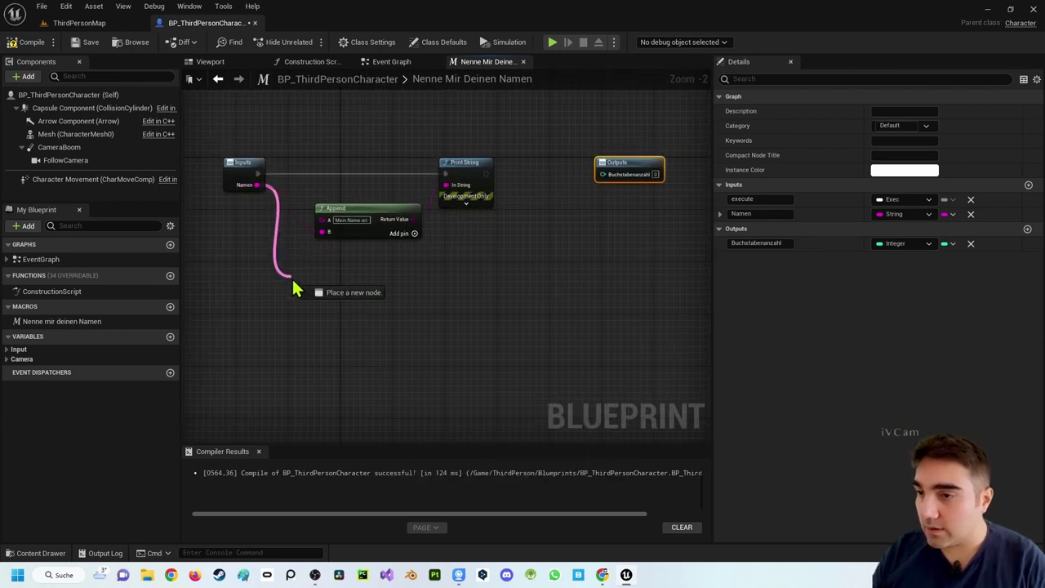
key(Escape)
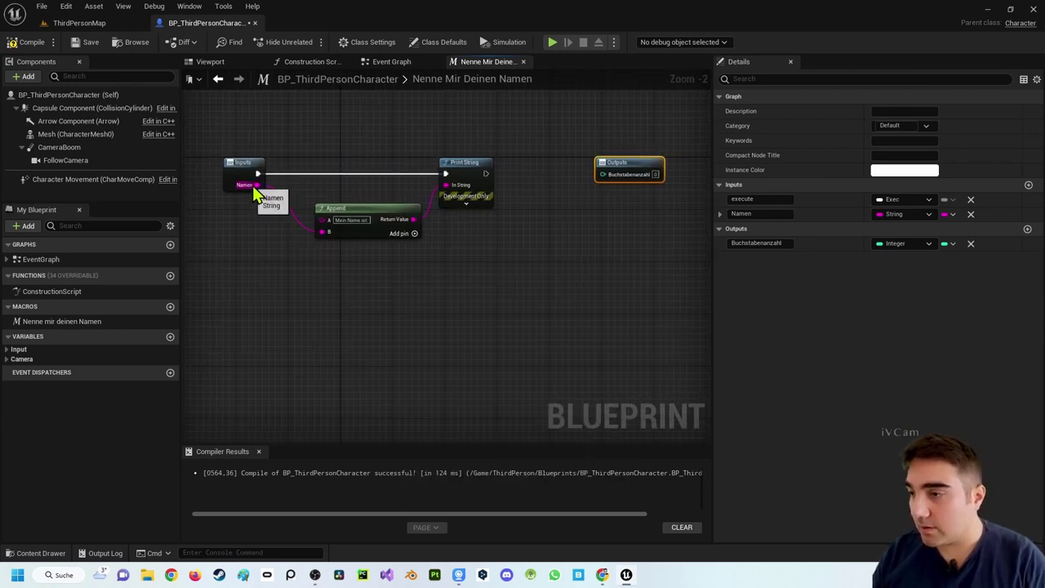
drag(256, 185, 294, 286)
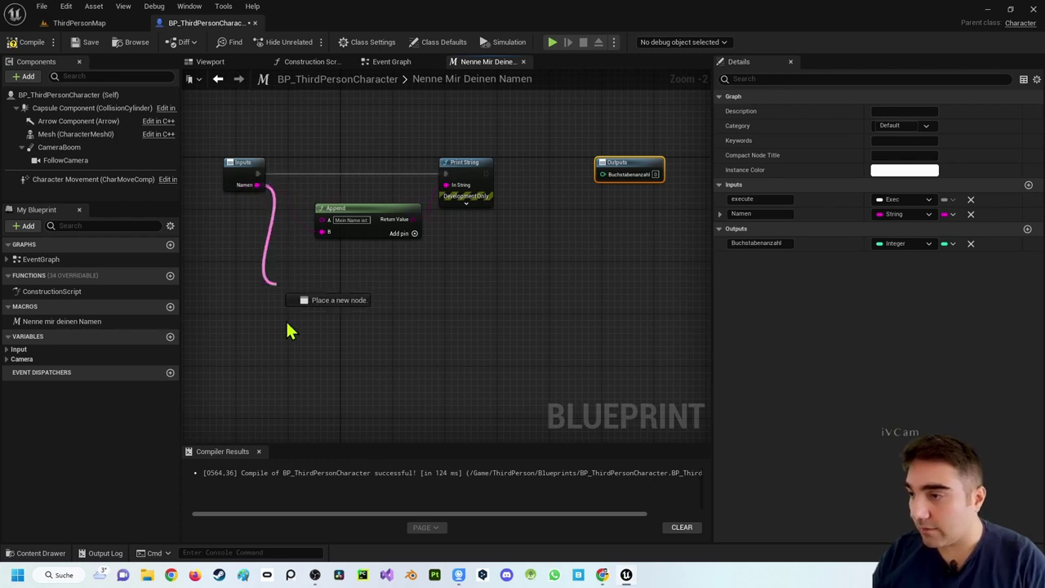
drag(254, 185, 294, 355)
text(leng)
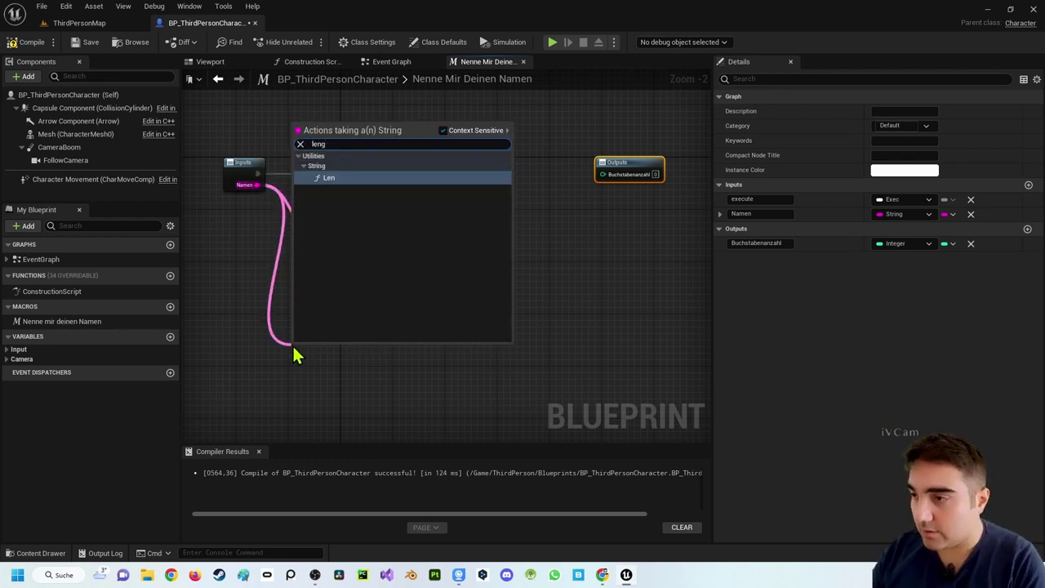
key(Return)
mouse_move(315, 352)
mouse_down()
mouse_move(367, 280)
mouse_move(355, 273)
mouse_move(585, 195)
mouse_move(602, 175)
mouse_up()
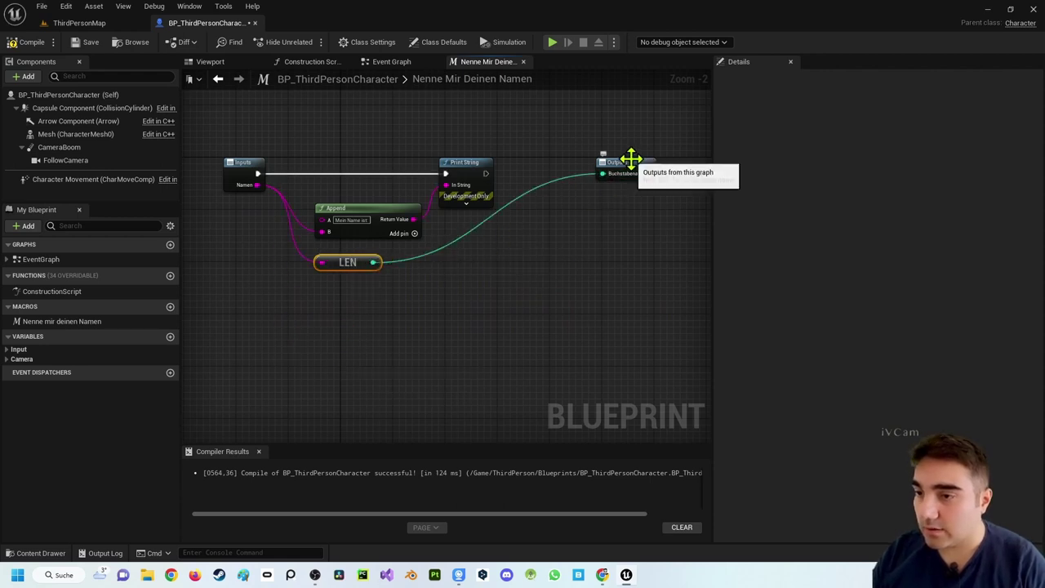
click(632, 173)
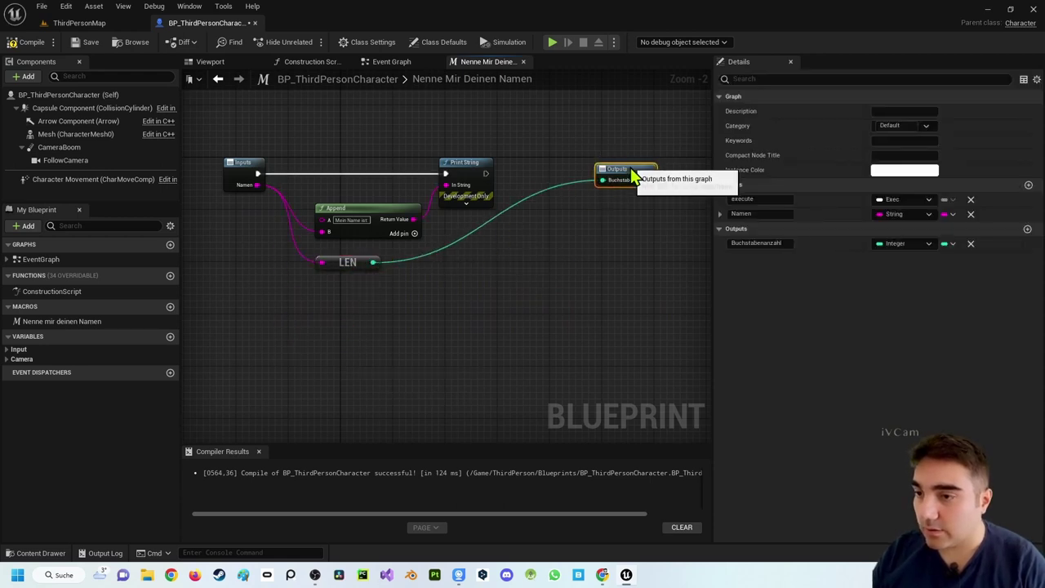
- Compile, then add a Print String node beside the macro call in the Event Graph
click(26, 42)
click(391, 63)
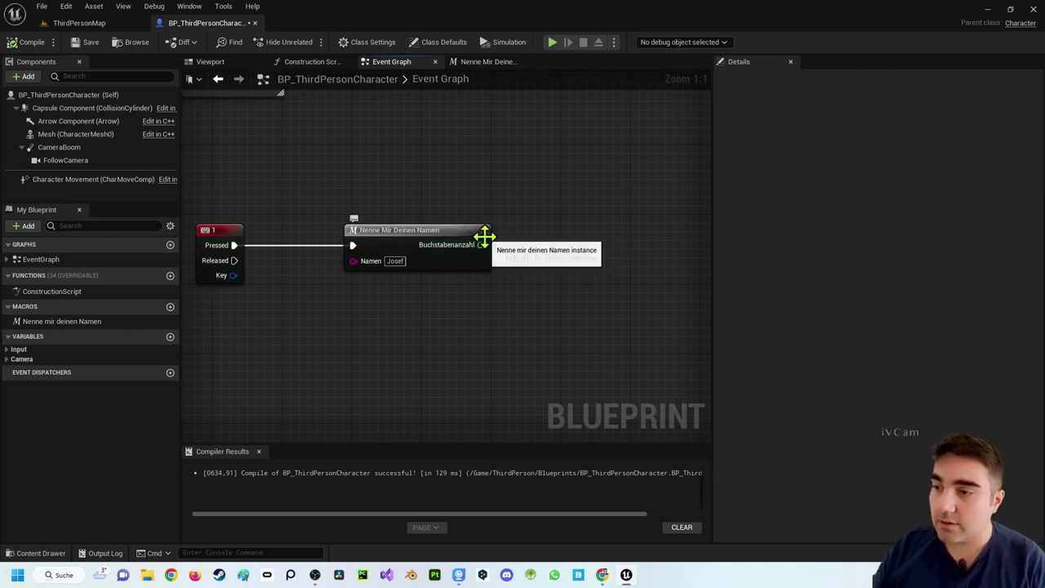
right_drag(602, 259, 541, 261)
right_click(541, 254)
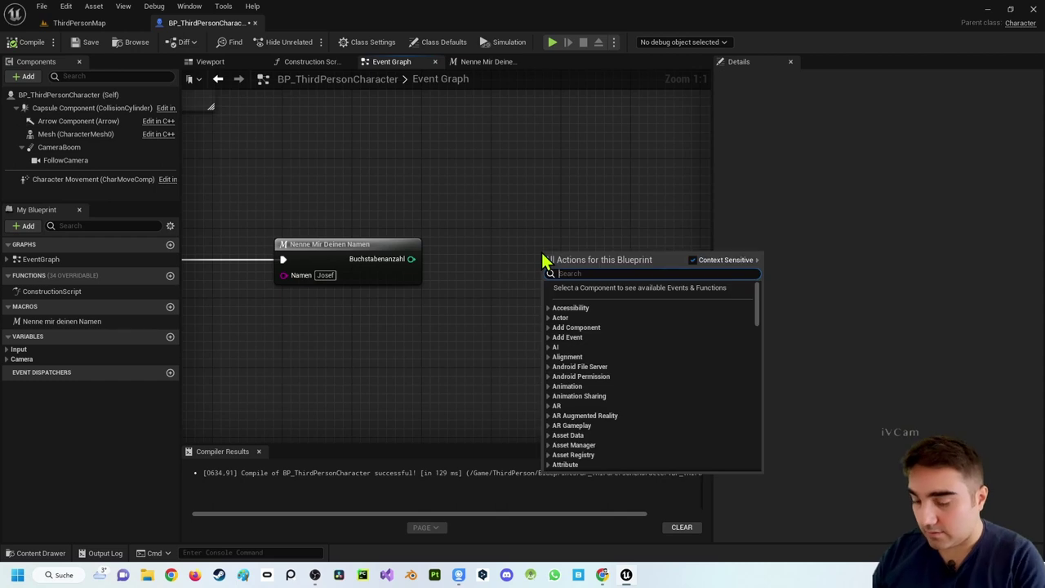
text(print string)
key(Return)
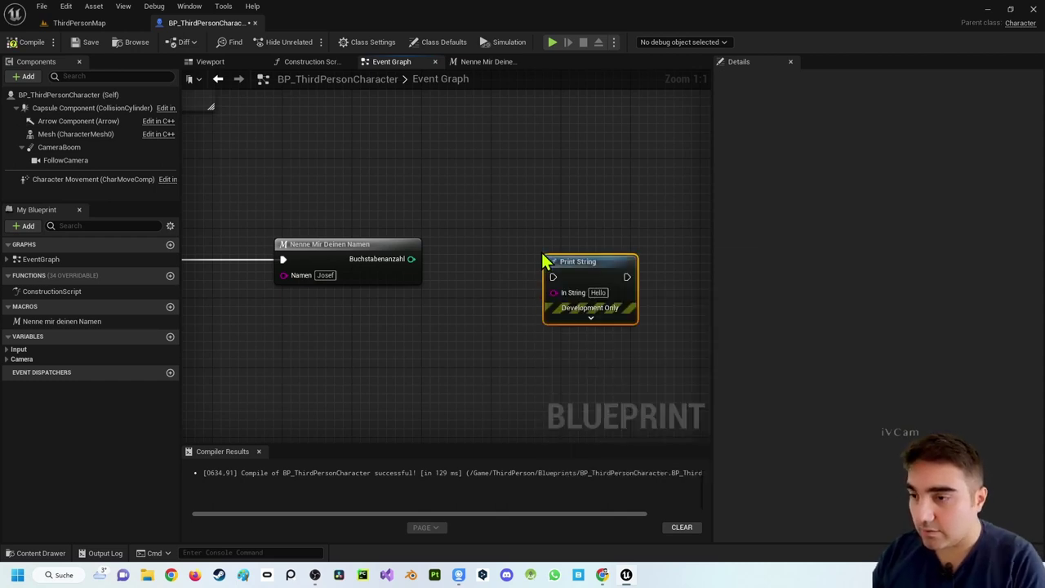
drag(546, 261, 503, 244)
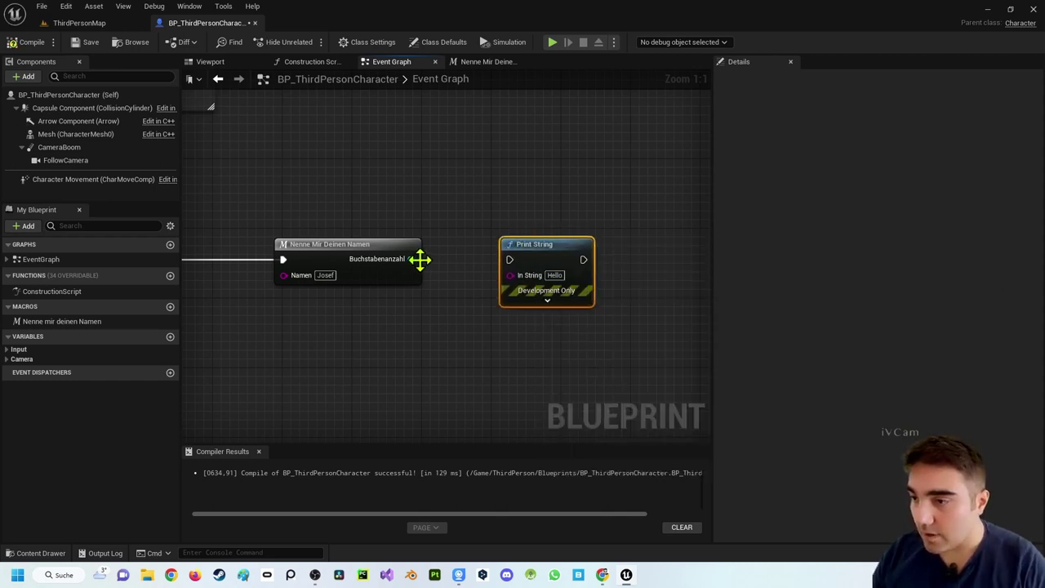
click(421, 258)
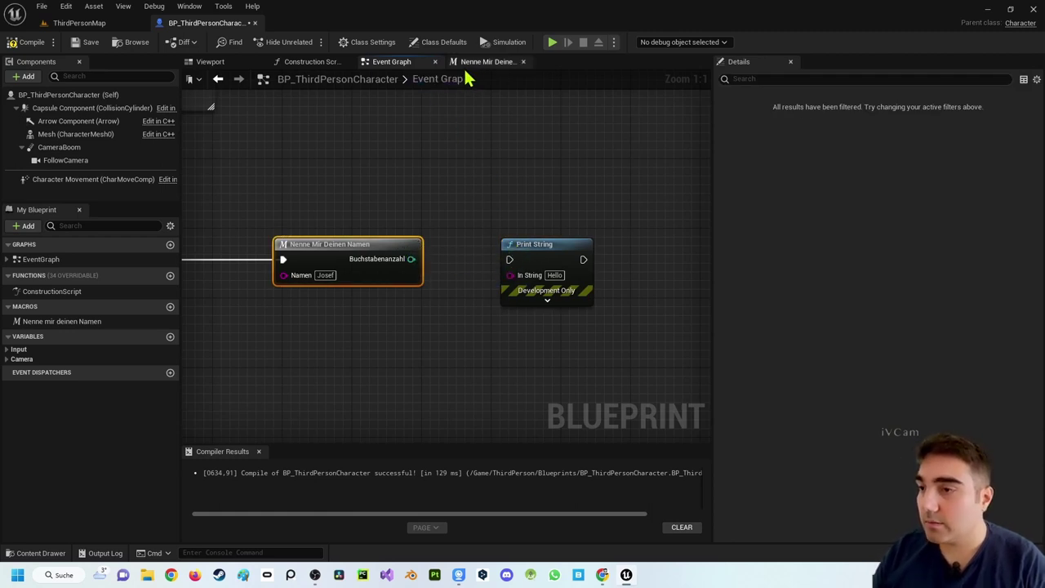
- In the Nenne Mir Deinen Namen macro, delete the 'then' output and add a new Exec-type output
click(473, 62)
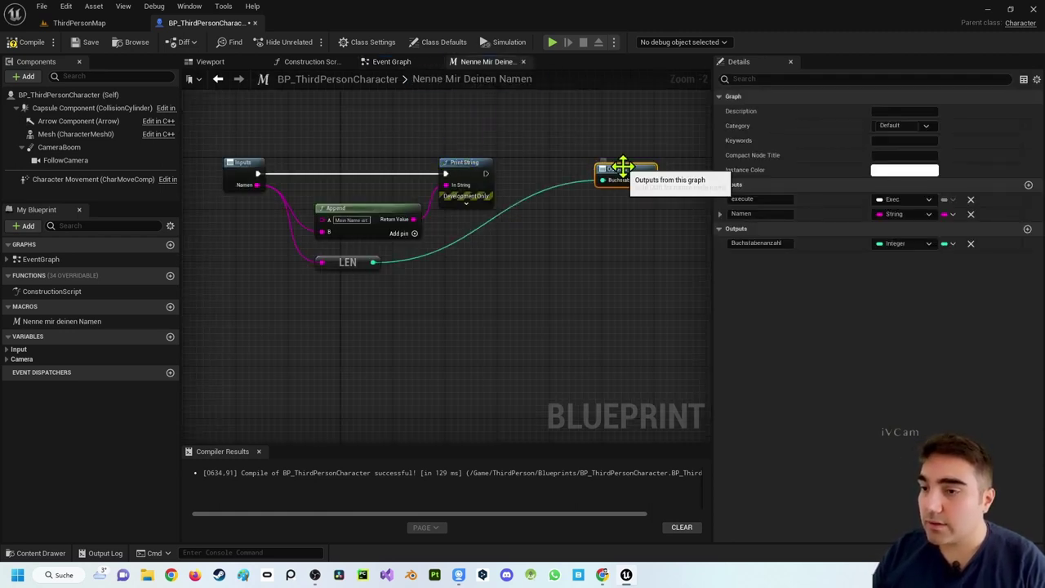
mouse_move(486, 176)
mouse_down()
mouse_move(606, 185)
mouse_move(603, 174)
mouse_up()
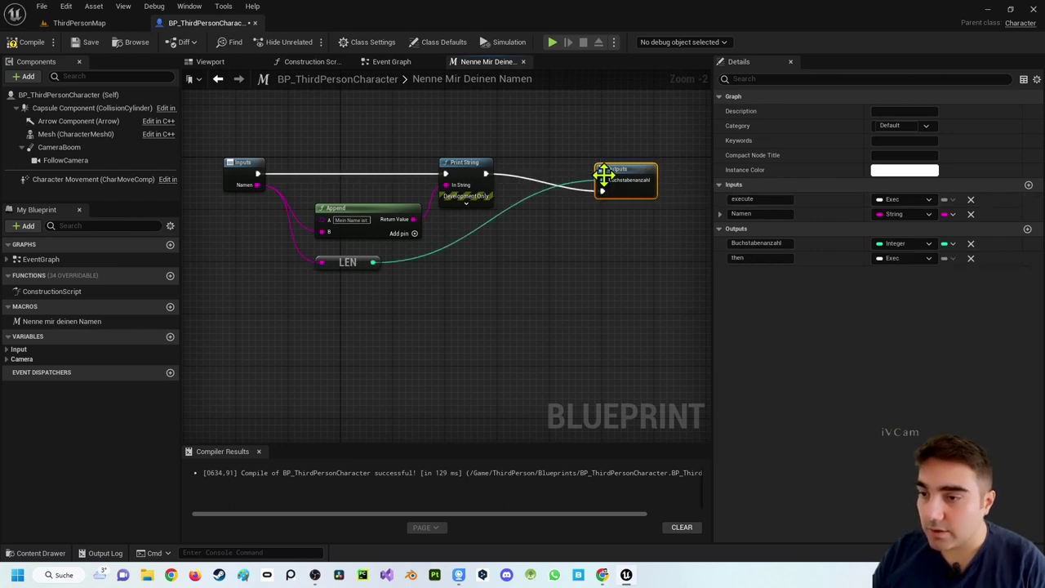
click(971, 258)
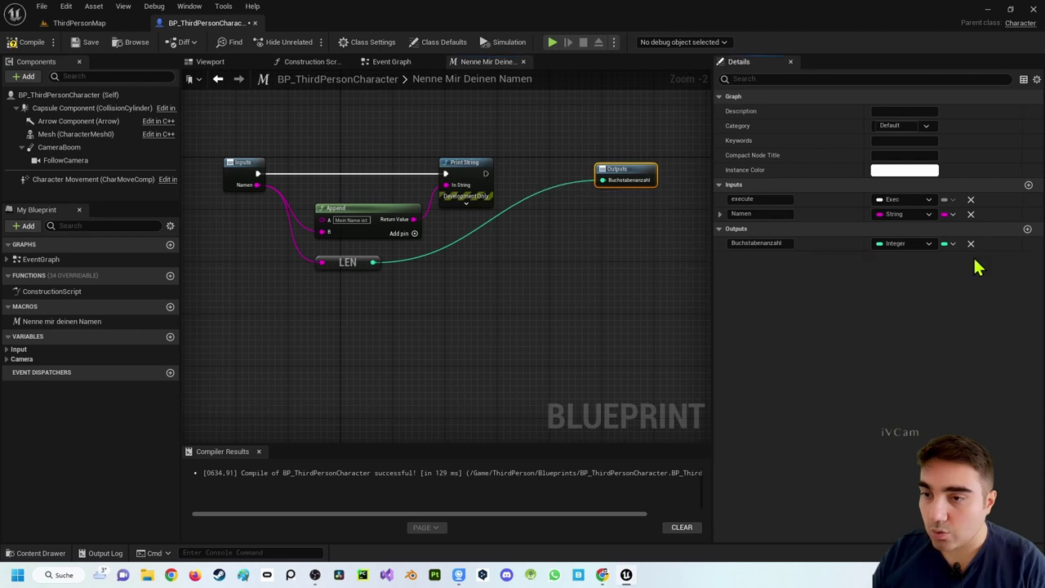
click(1029, 230)
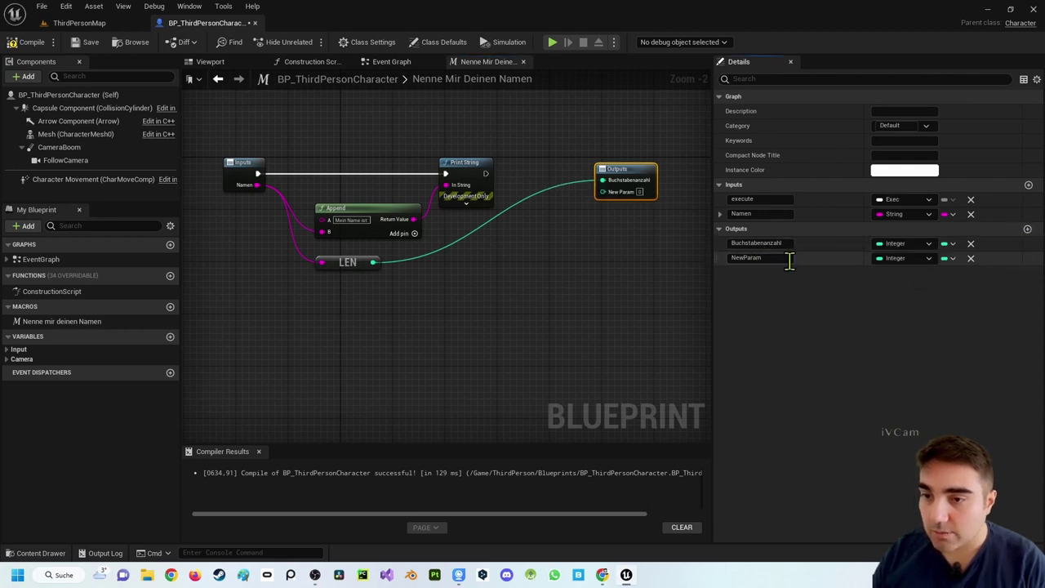
click(915, 259)
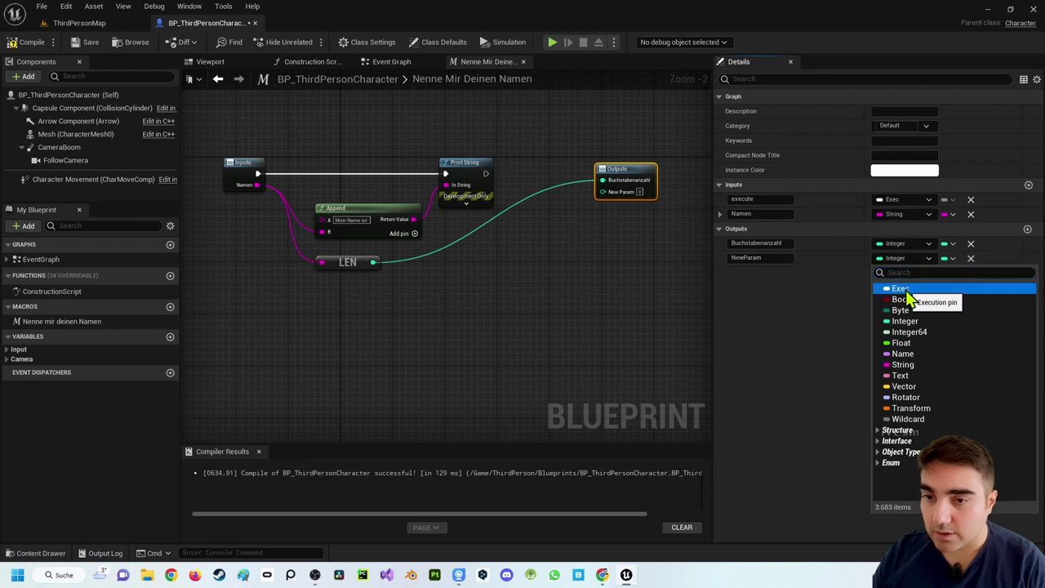
click(906, 290)
- Rename the new execution output on the Outputs node to Exec
click(692, 266)
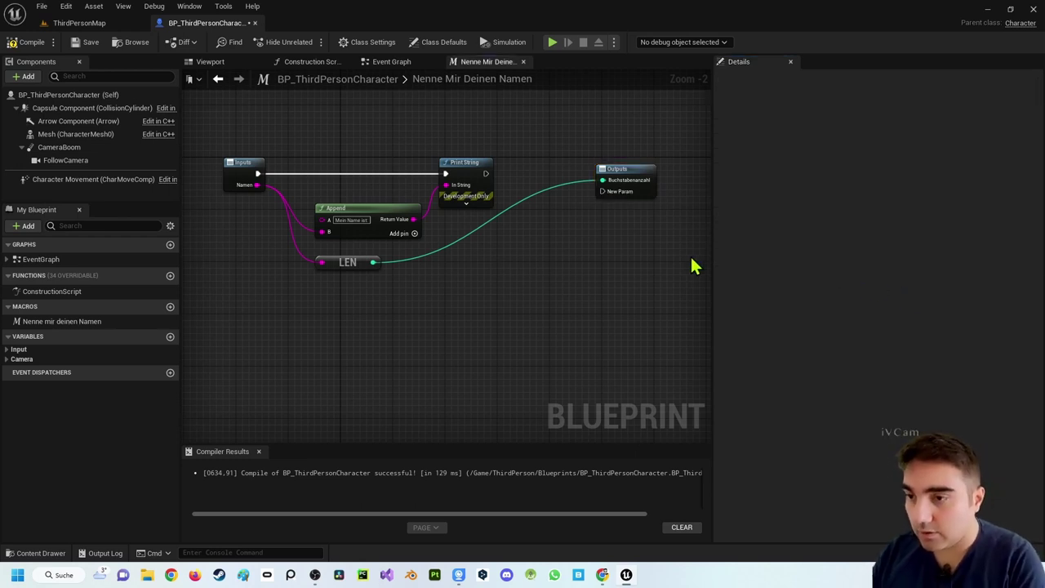
click(632, 169)
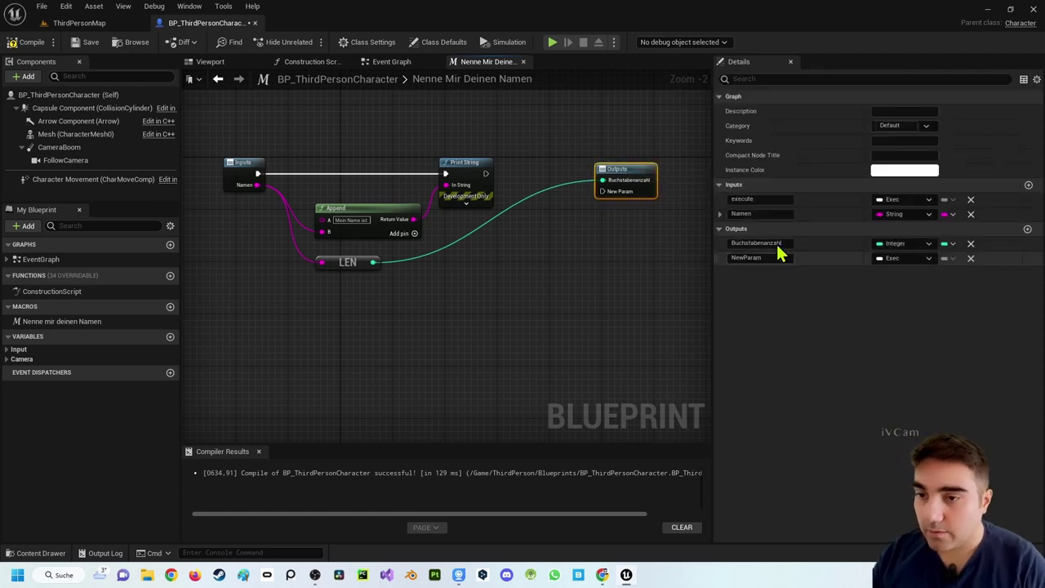
click(746, 257)
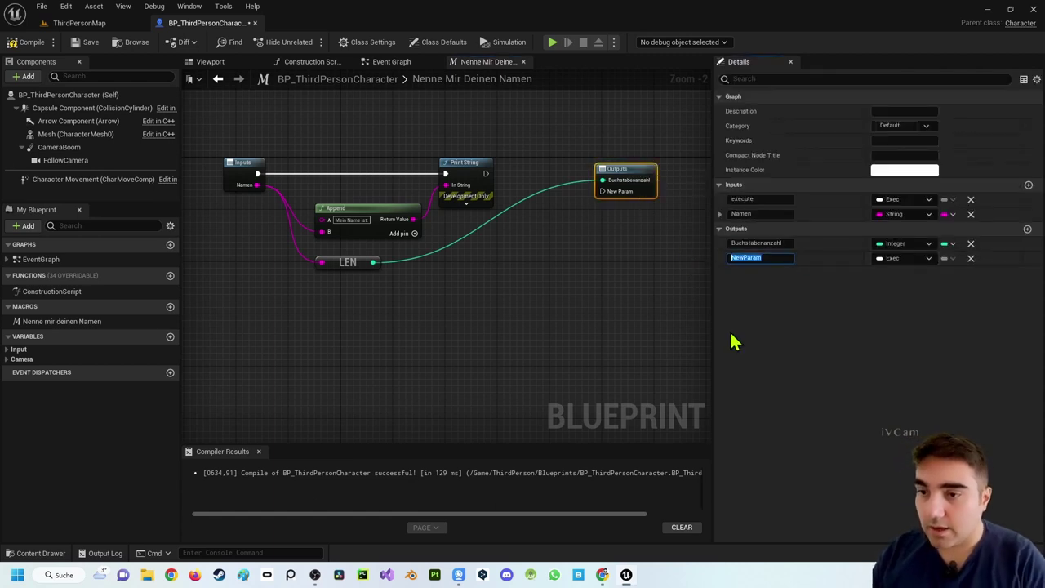
key(BackSpace)
key(Return)
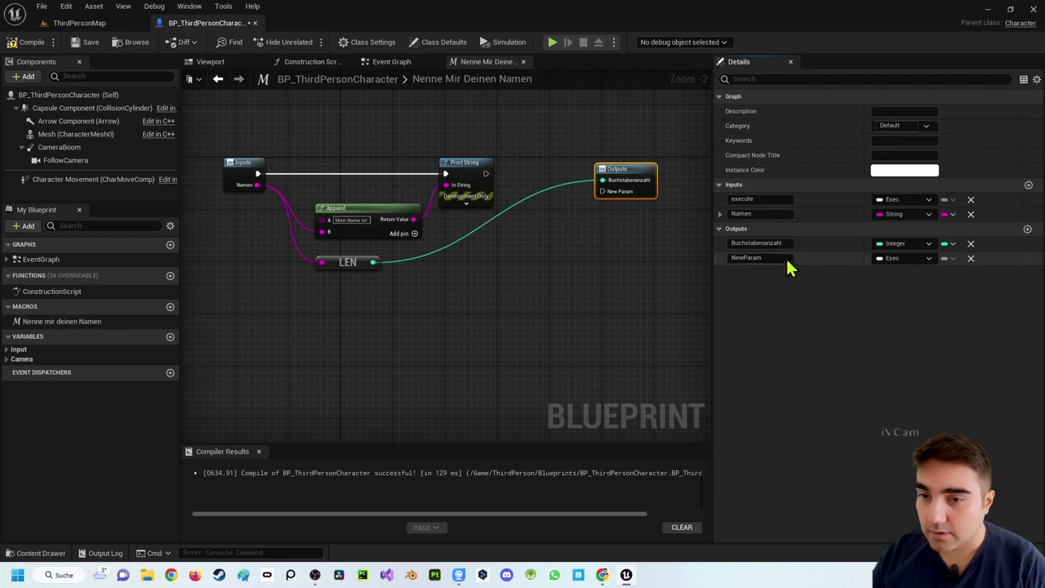
click(772, 258)
key(BackSpace)
text(Exec)
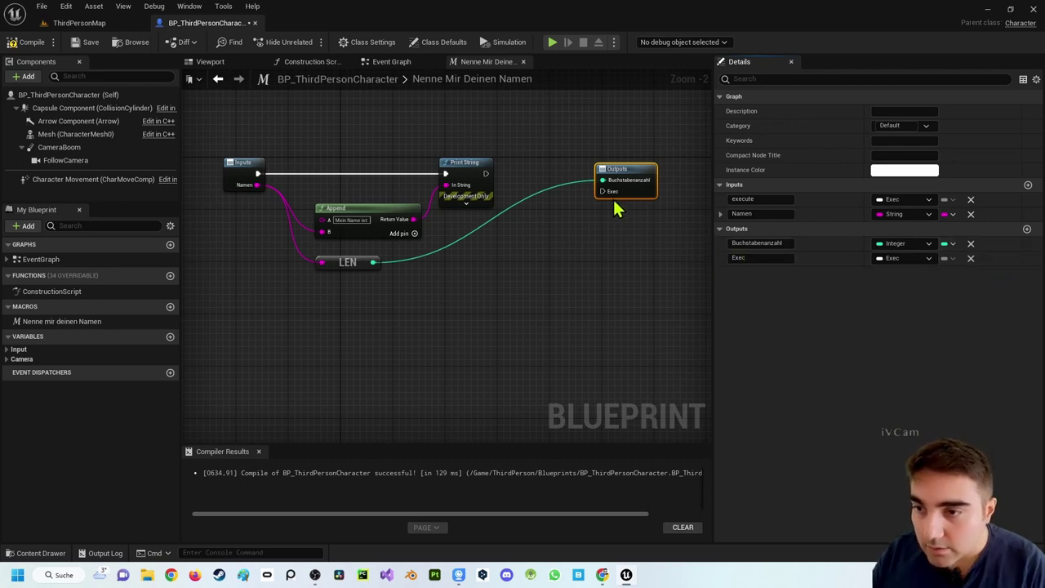
- Confirm the Exec name and move the Exec output above Buchstabenanzahl
click(596, 229)
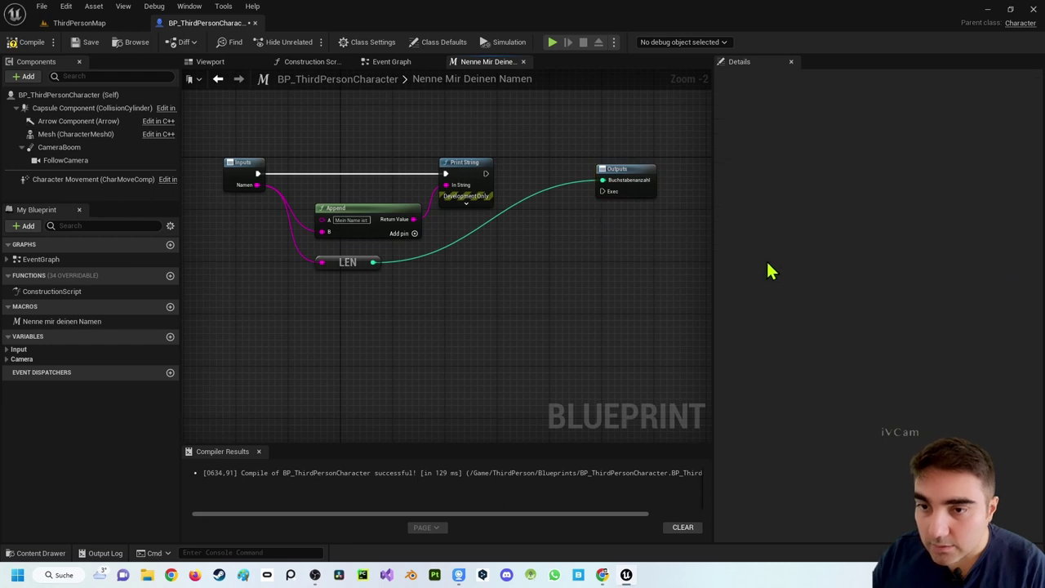
click(606, 169)
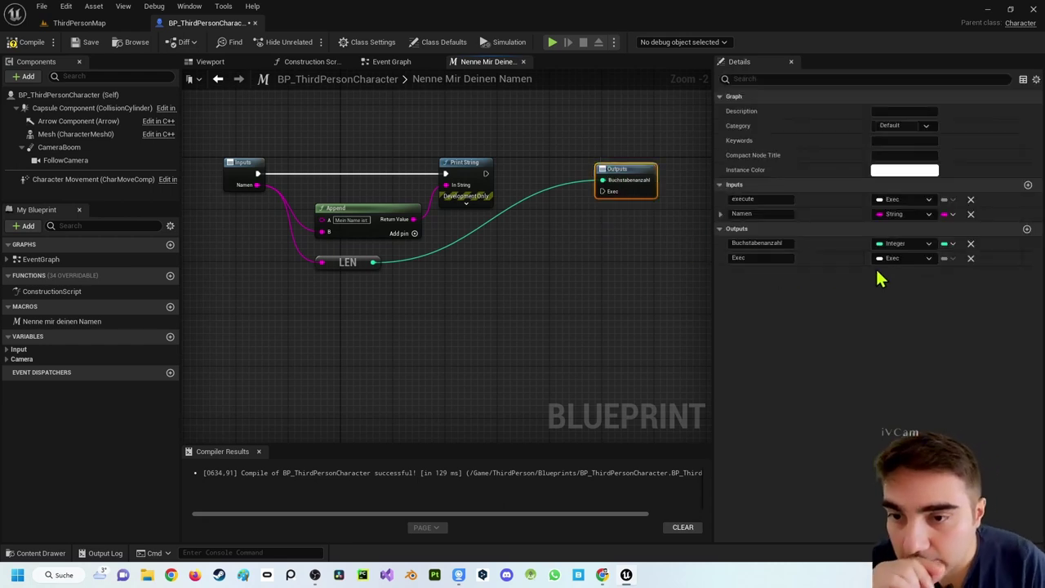
right_click(725, 259)
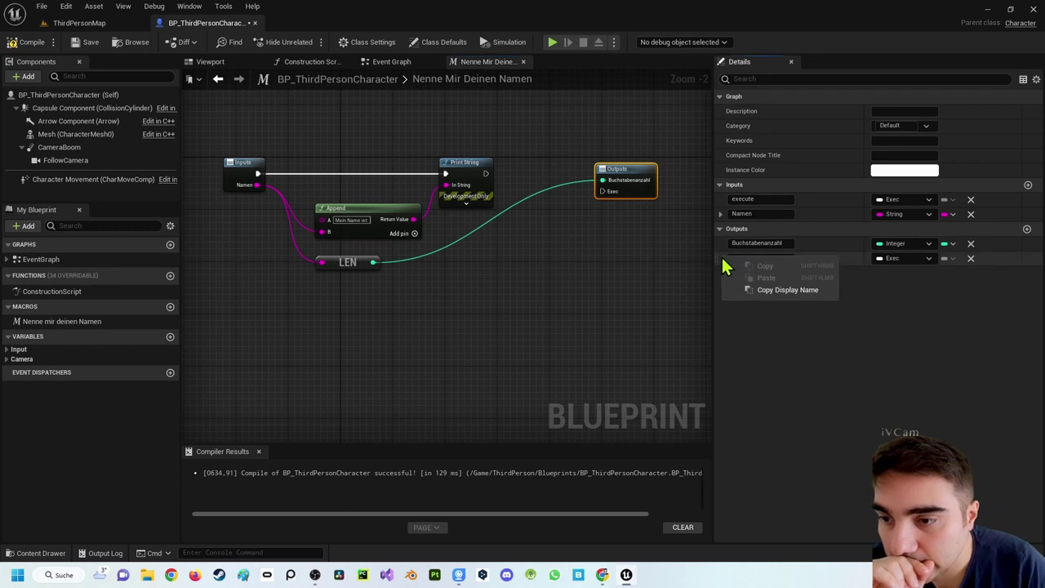
click(715, 258)
drag(717, 258, 715, 238)
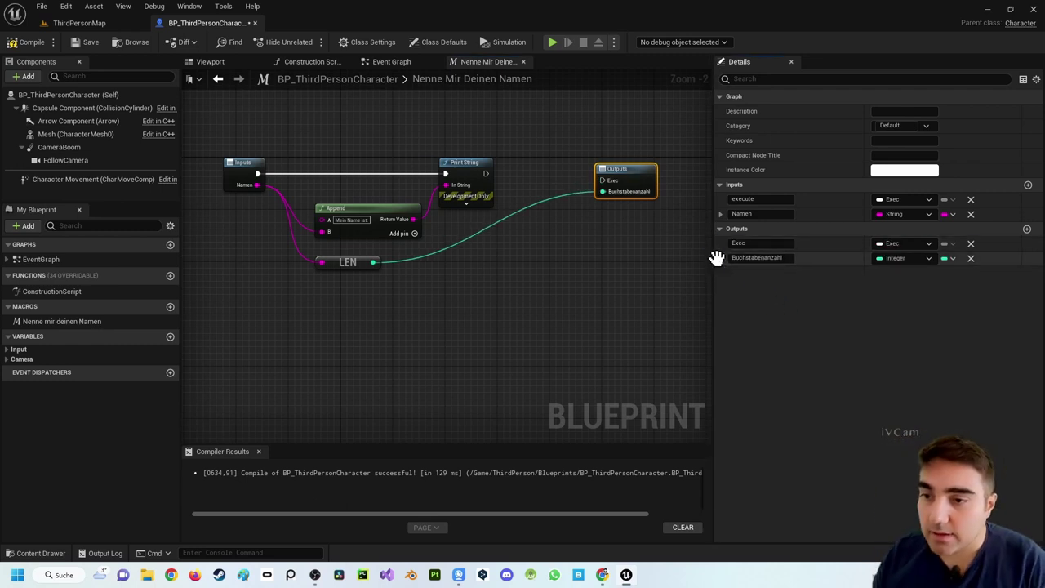
- Connect Print String's execution to the macro's Exec output and return to the Event Graph
drag(486, 173, 604, 181)
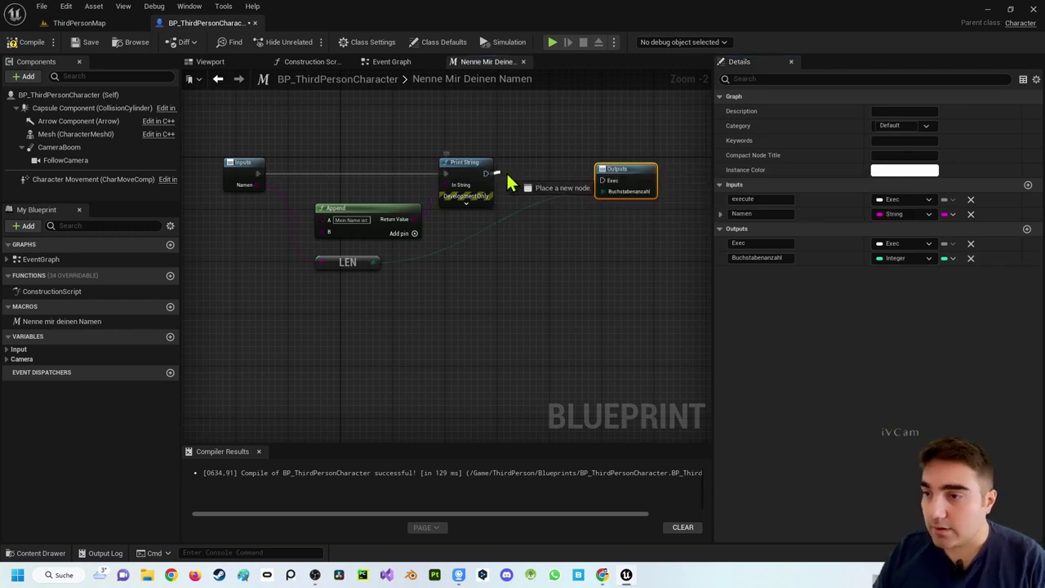
click(566, 240)
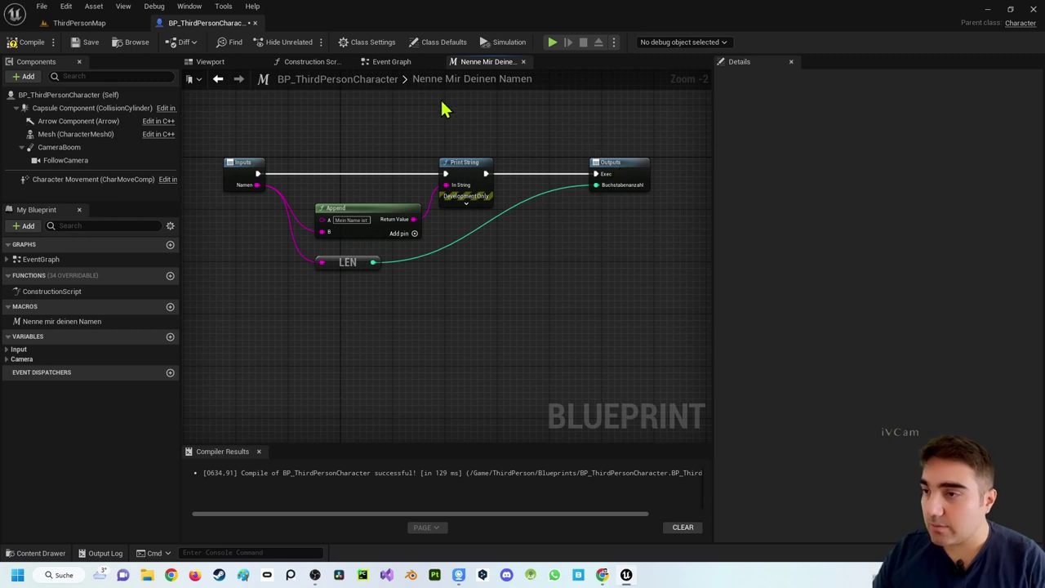
click(399, 63)
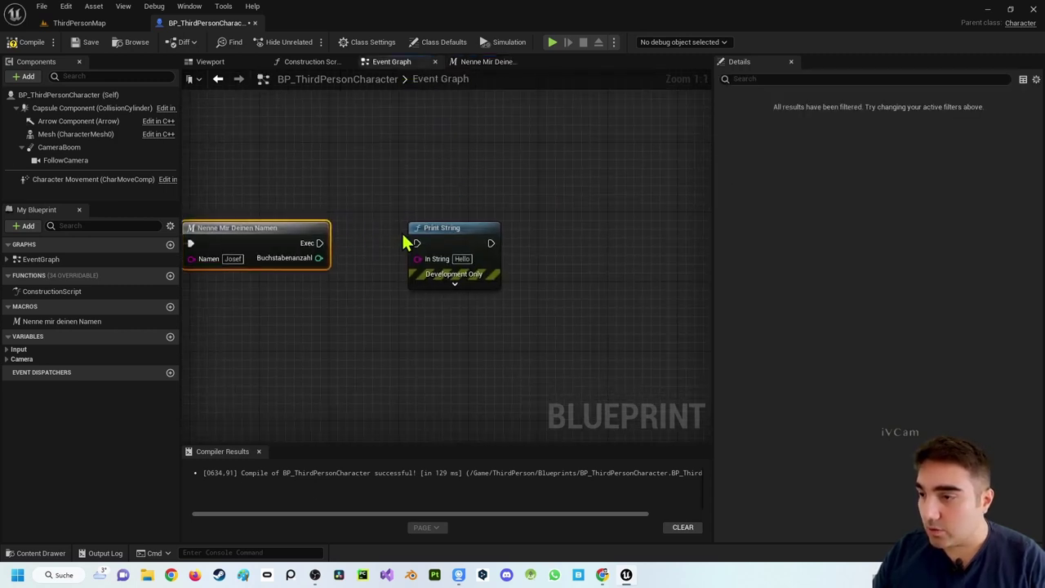
- Run Print String after the macro's Exec and feed its In String from a new Append node
drag(325, 239, 418, 244)
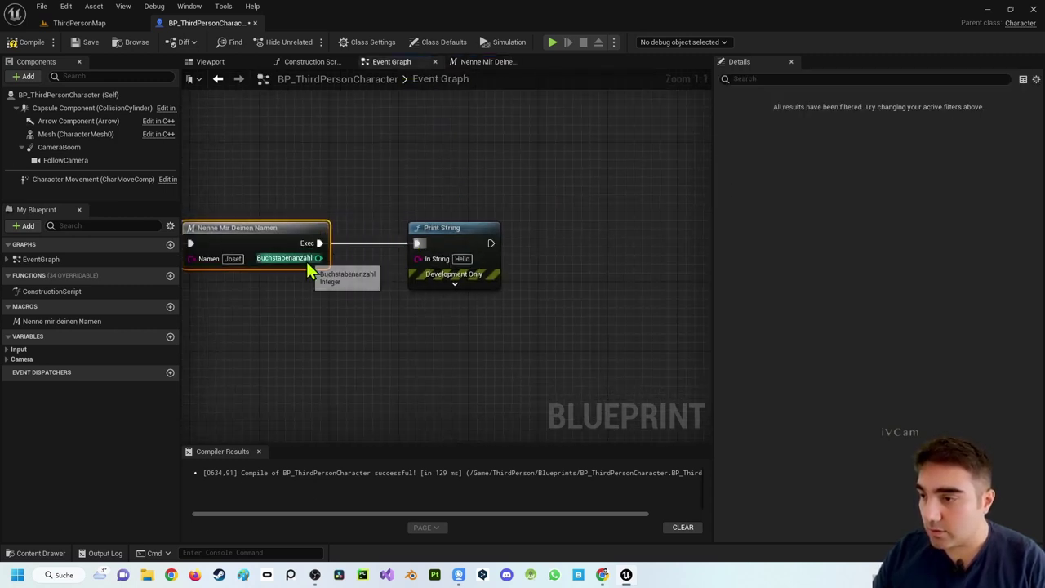
drag(319, 259, 315, 266)
mouse_move(438, 247)
mouse_down()
mouse_move(620, 248)
mouse_move(500, 343)
mouse_up()
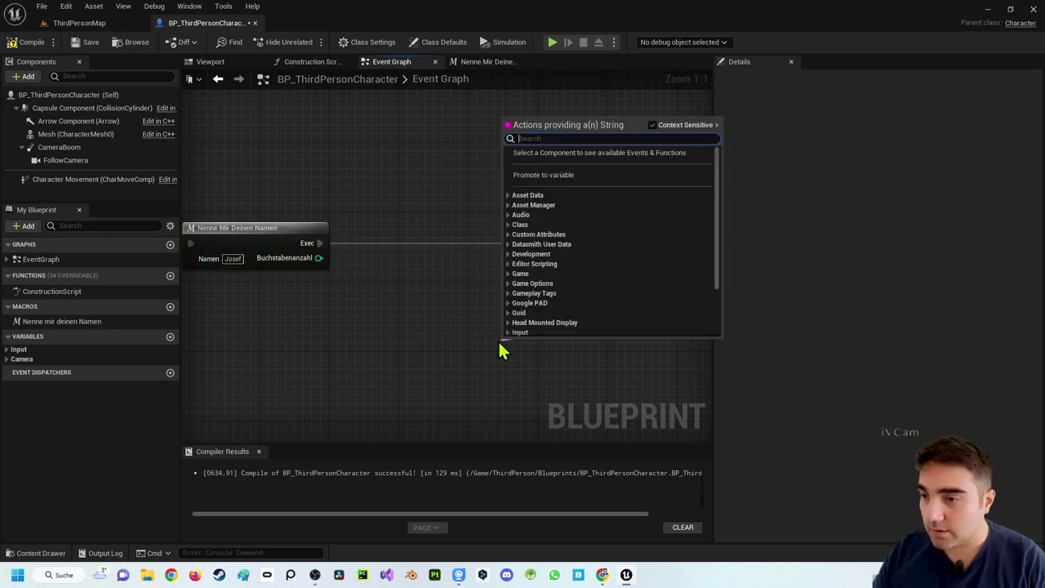
text(append)
key(Return)
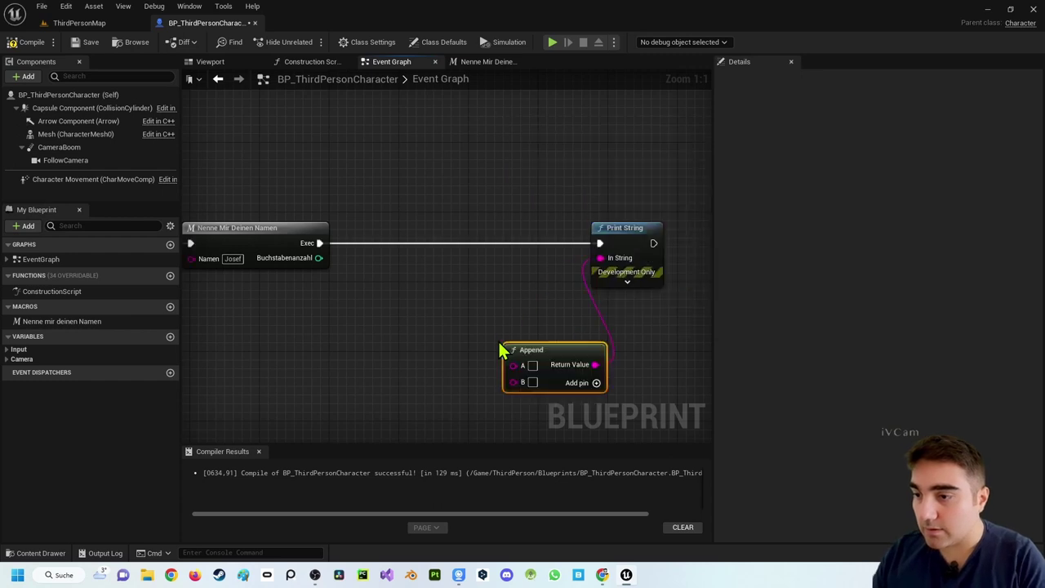
mouse_move(544, 348)
mouse_down()
mouse_move(502, 290)
mouse_move(485, 290)
mouse_up()
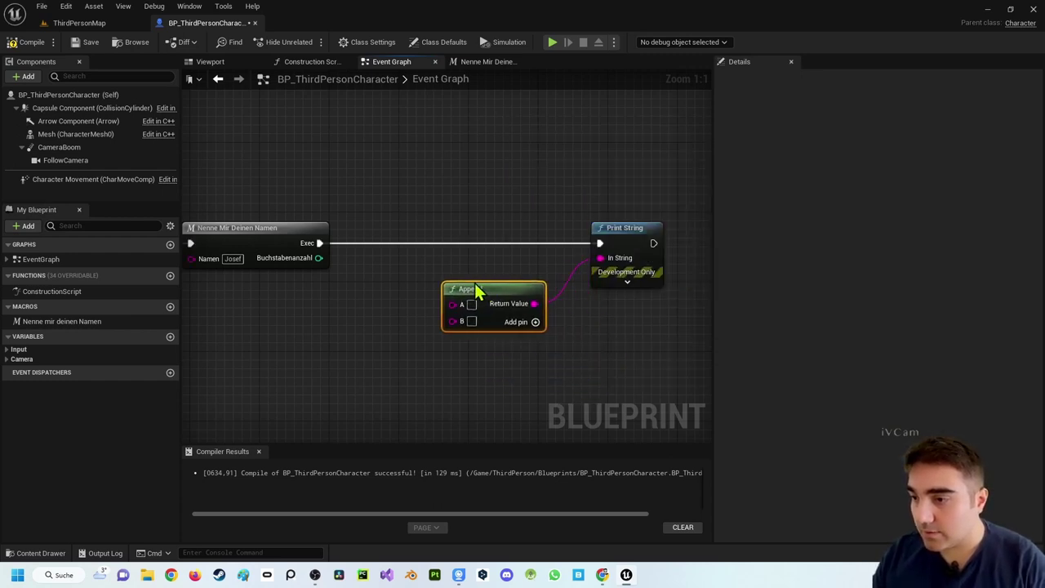
- Fill Append with 'Dein Name hat', the letter count in B, and 'Buchstaben' in C
mouse_move(319, 259)
mouse_down()
mouse_move(455, 333)
mouse_move(454, 321)
mouse_up()
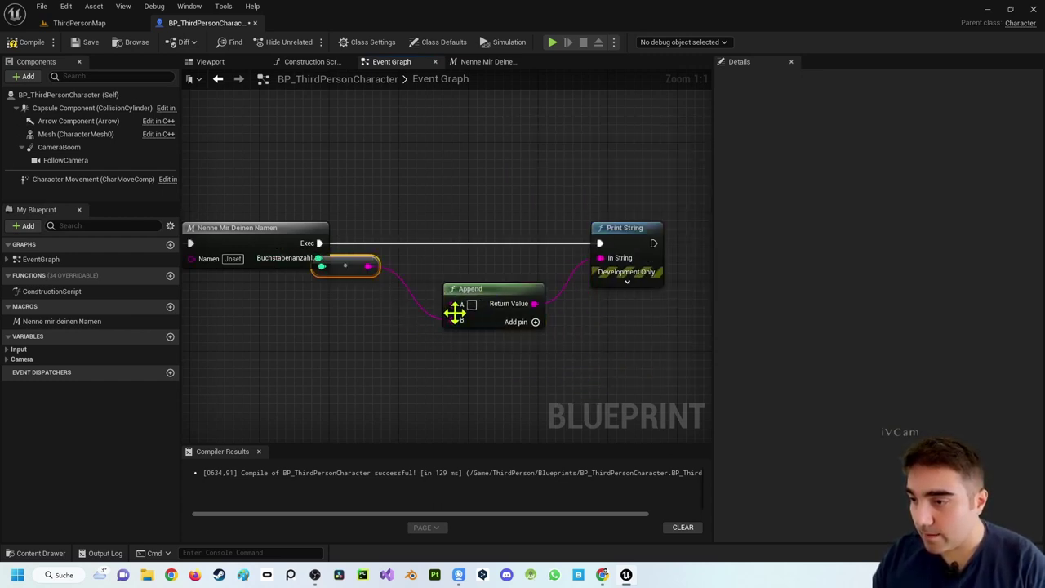
text(Da)
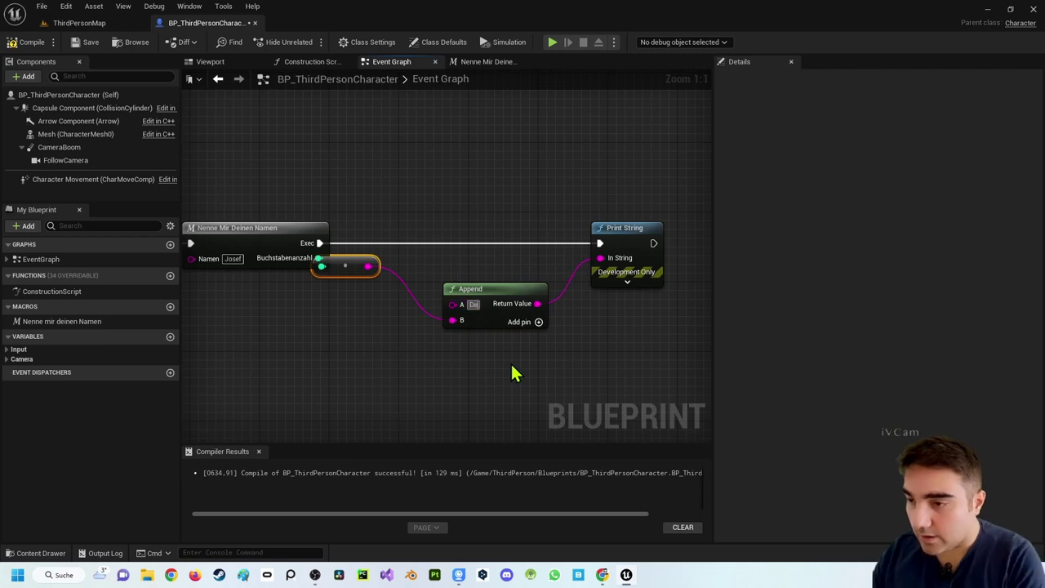
text( Name hat)
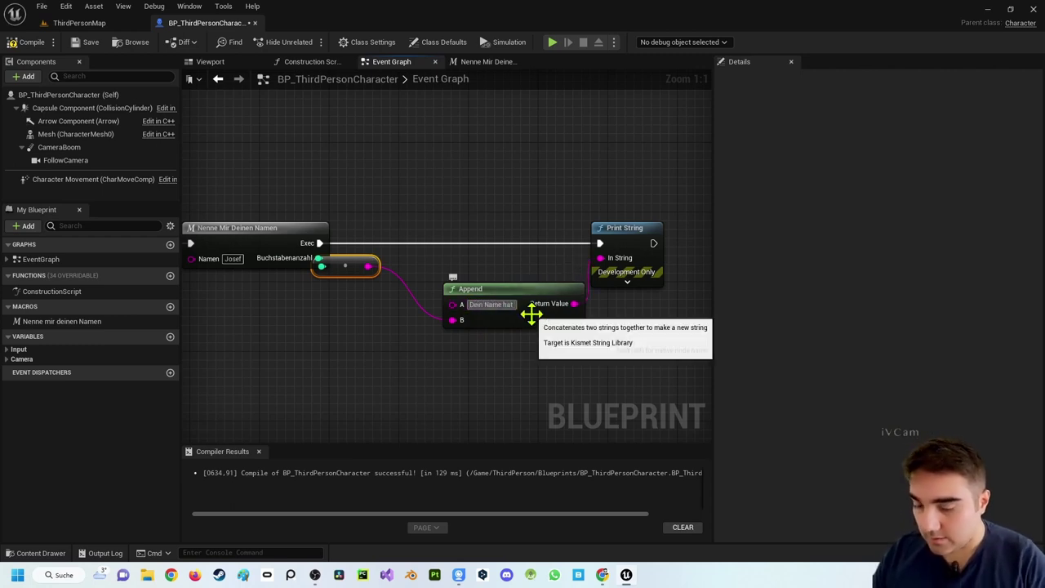
click(562, 323)
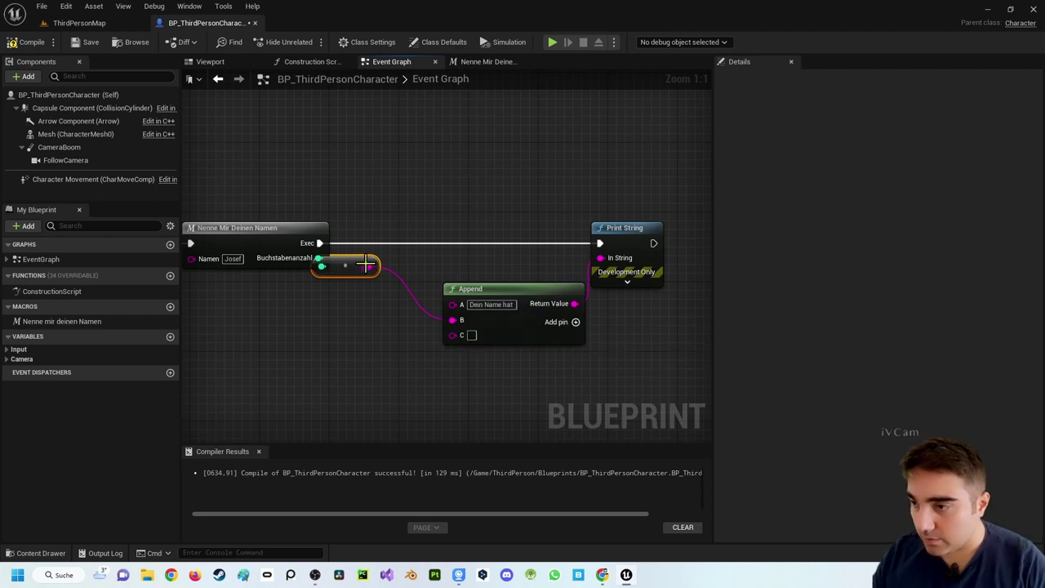
drag(366, 268, 410, 294)
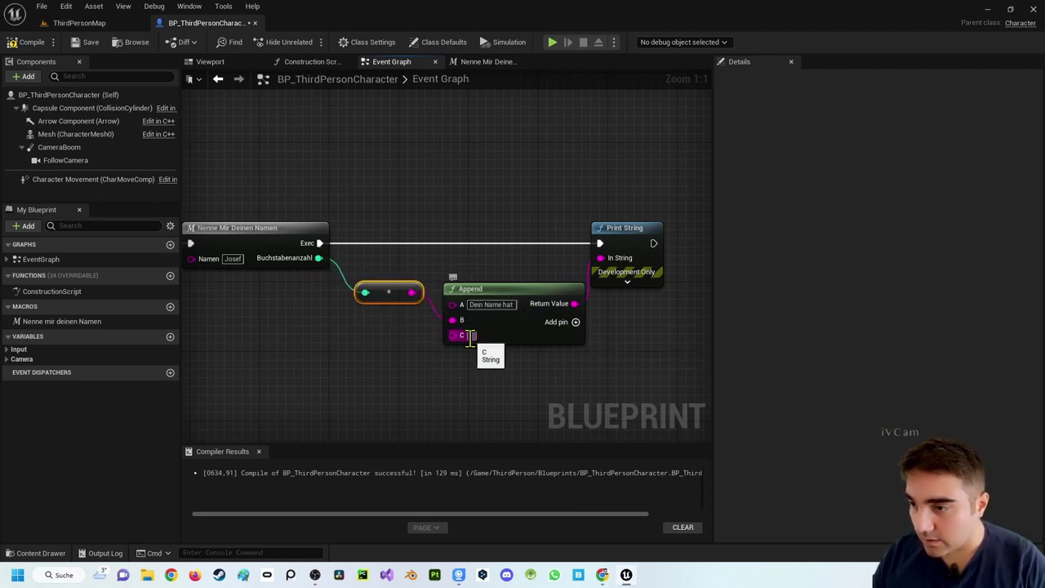
click(475, 335)
text(Buchstaben)
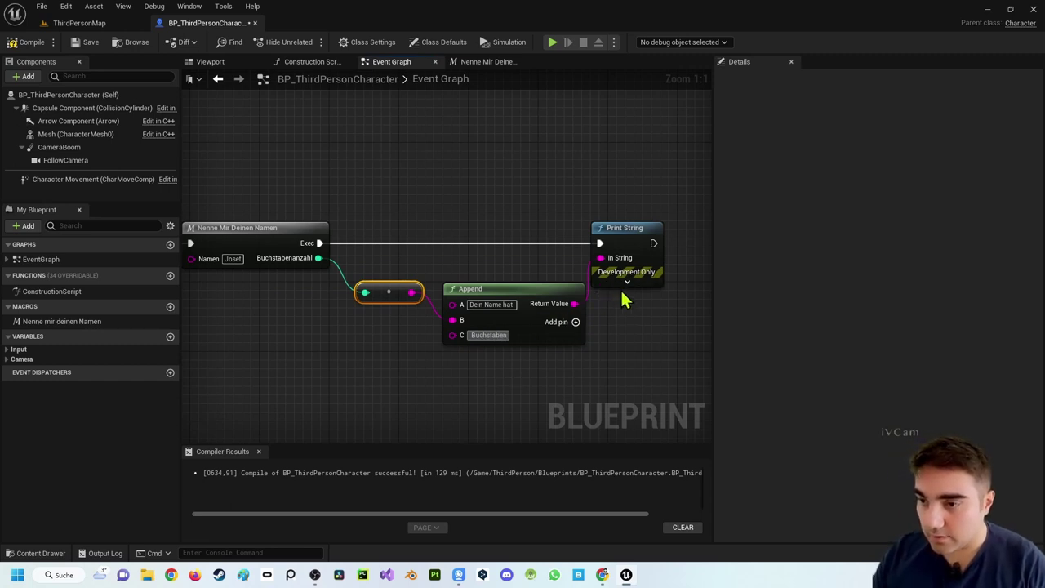
click(627, 283)
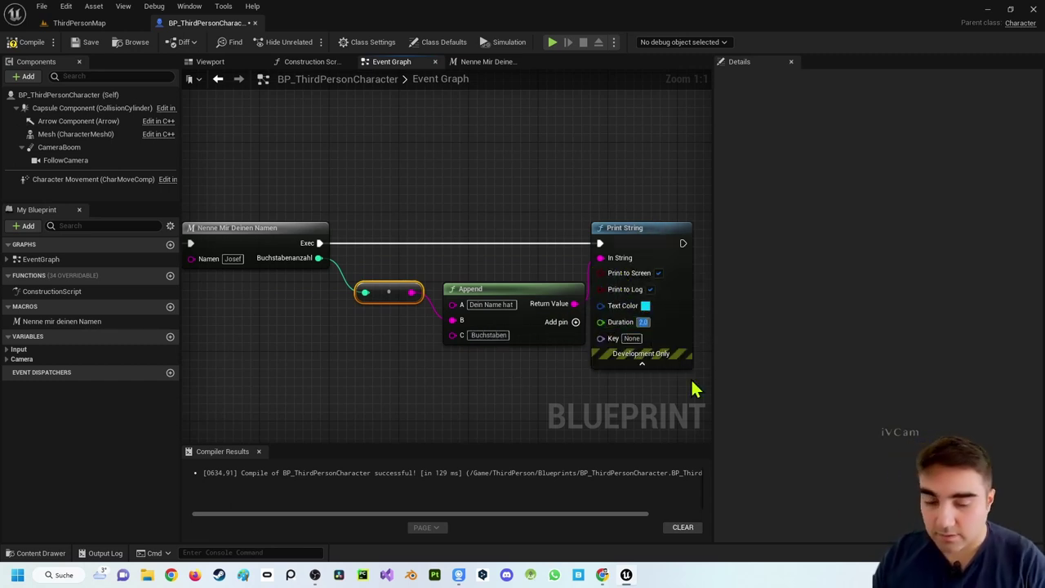
- Compile, play the level to see 'Dein Name hat 5 Buchstaben', then stop the test
click(16, 42)
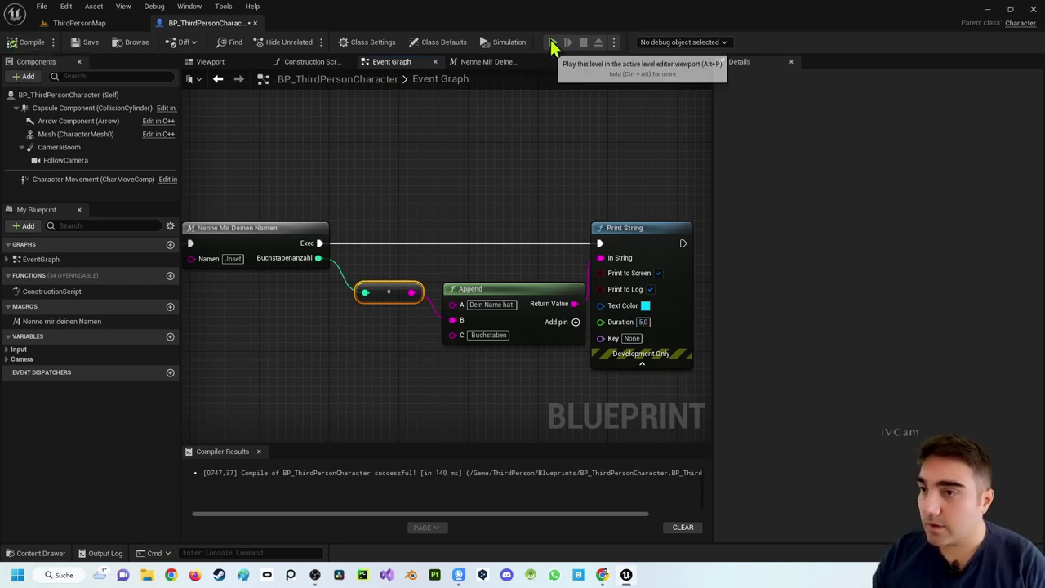
click(553, 44)
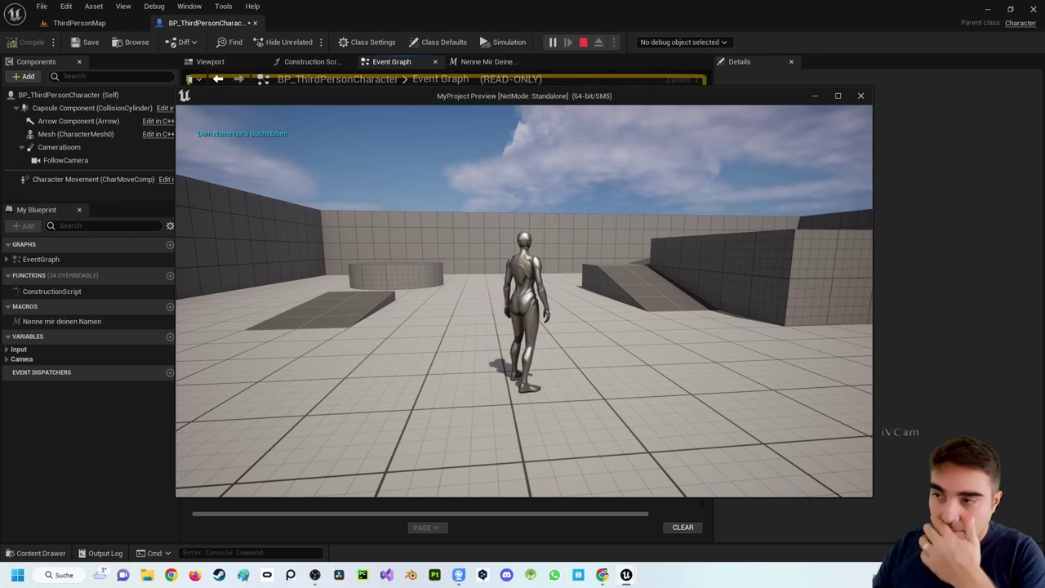
key(Escape)
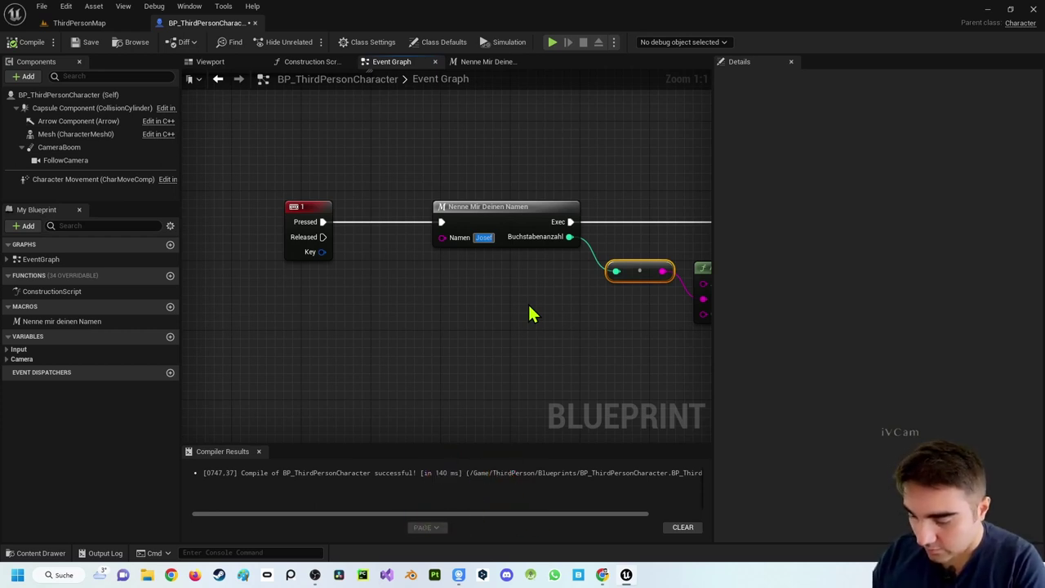
- Retype the macro node's Namen input value as a new two-word name
text(Wa)
key(BackSpace)
key(BackSpace)
key(BackSpace)
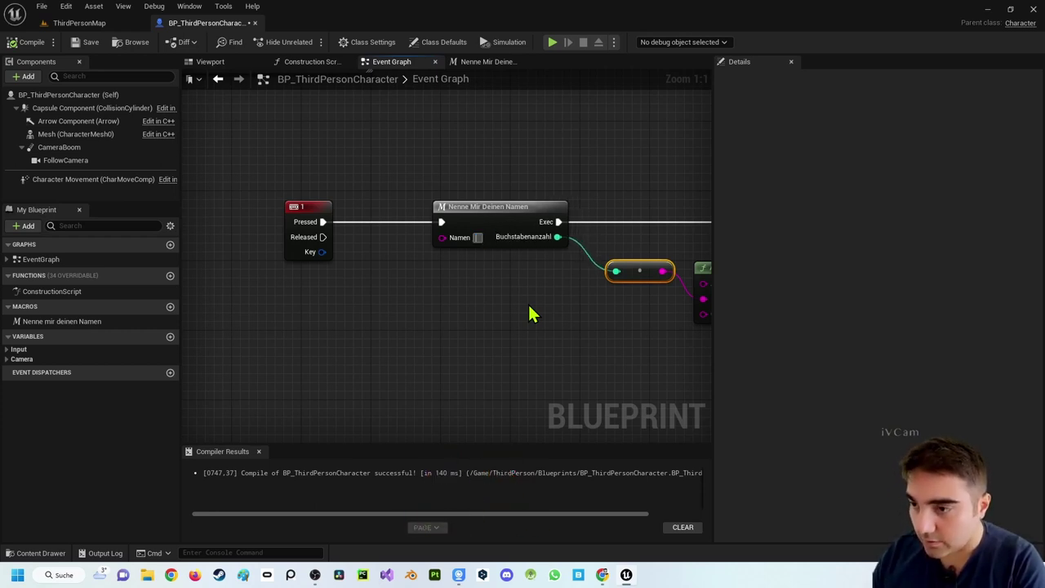
text(Dway)
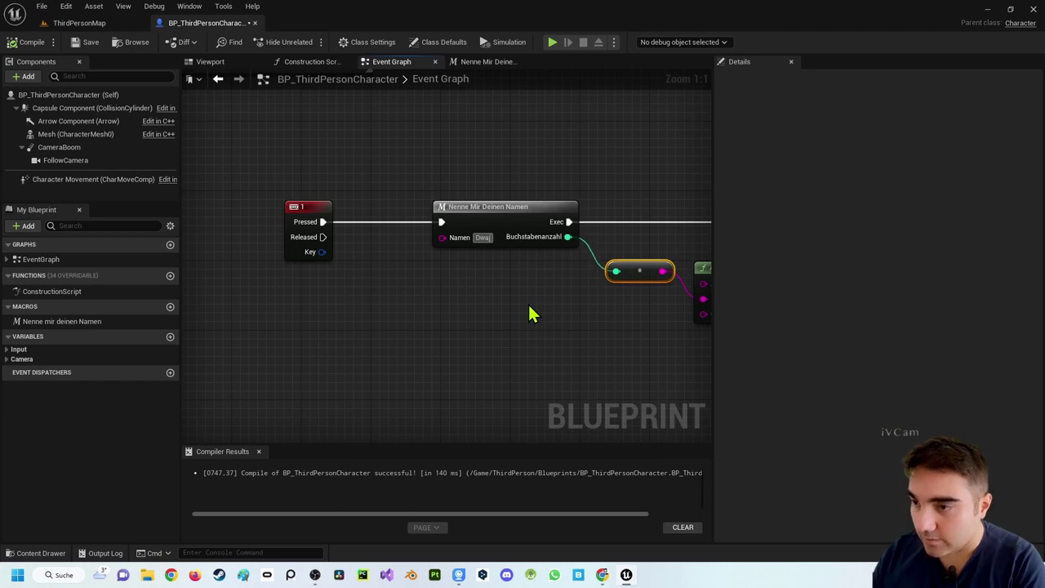
text(ne)
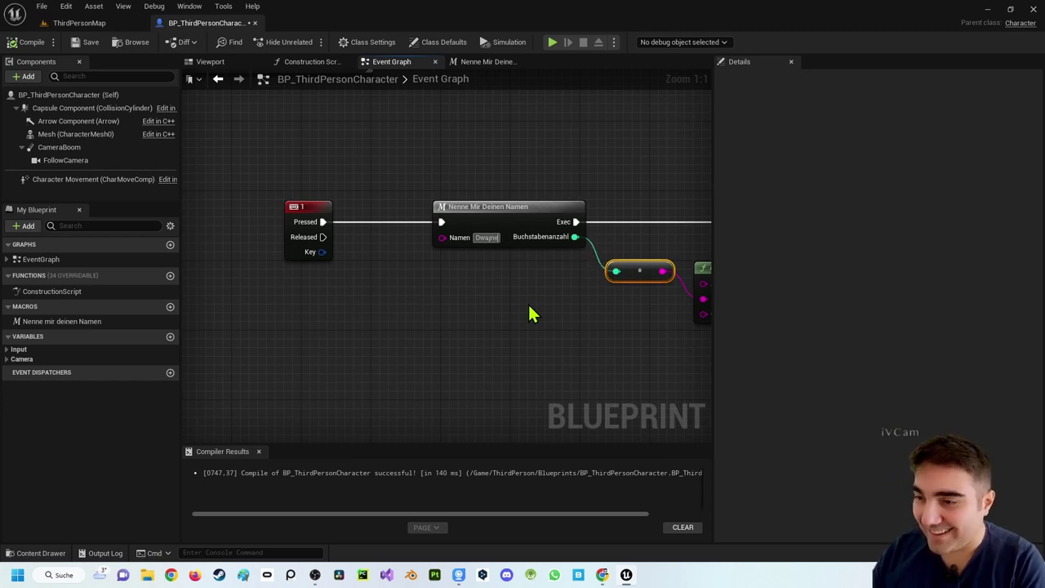
key(BackSpace)
key(BackSpace)
key(BackSpace)
key(BackSpace)
key(BackSpace)
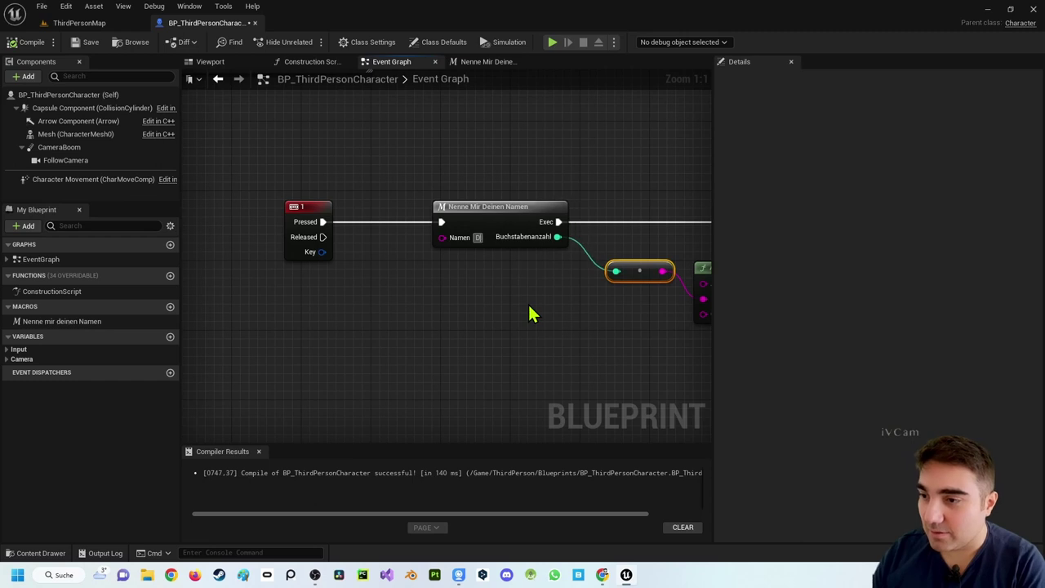
text(Rock)
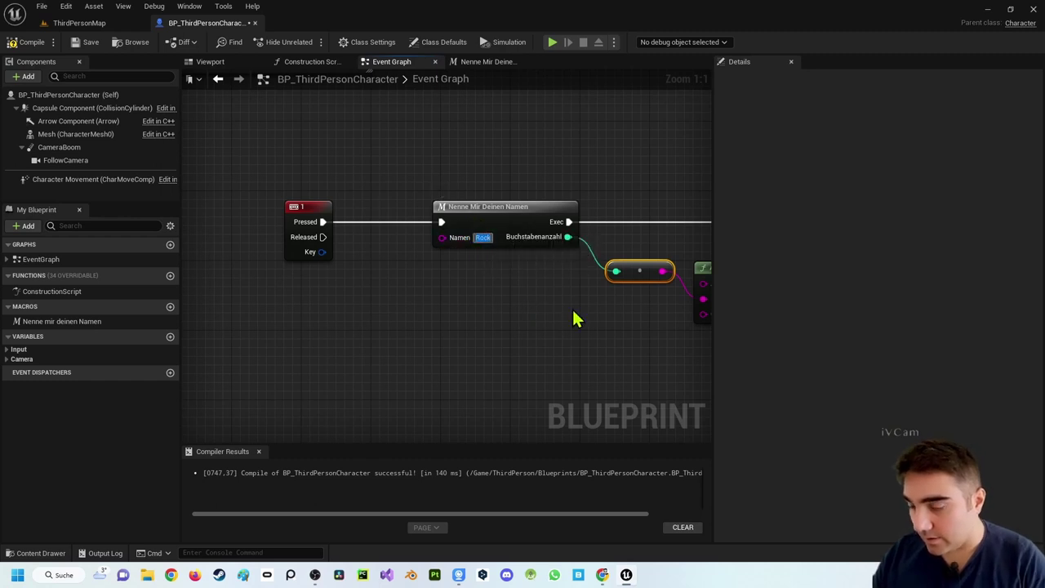
key(Home)
text(The)
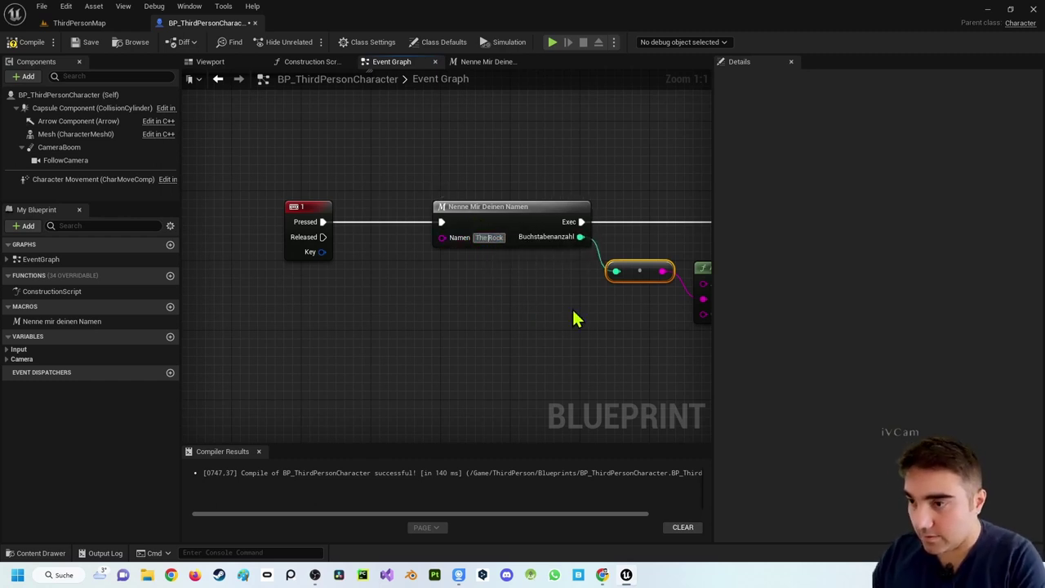
click(37, 42)
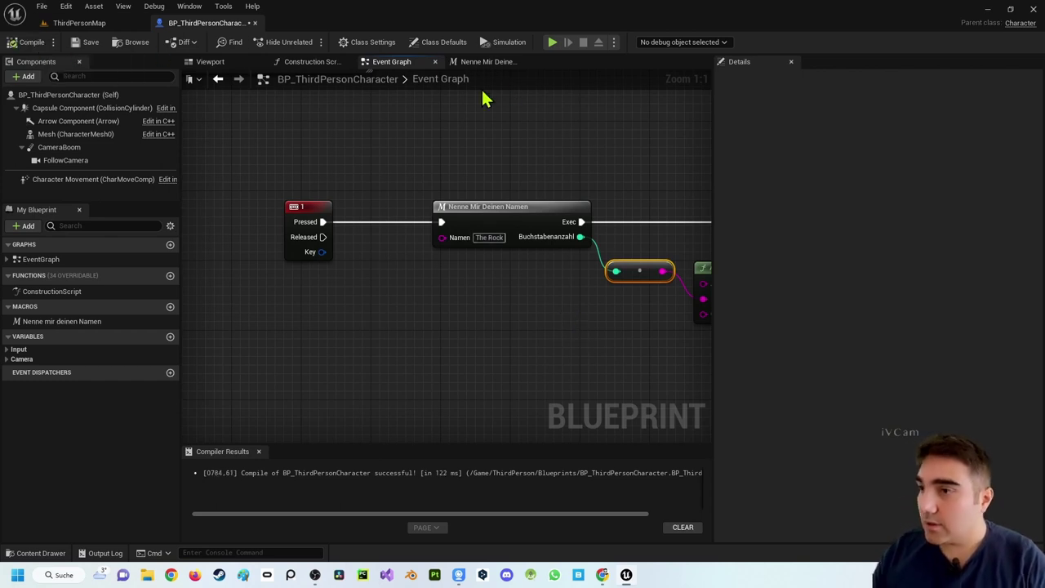
click(553, 41)
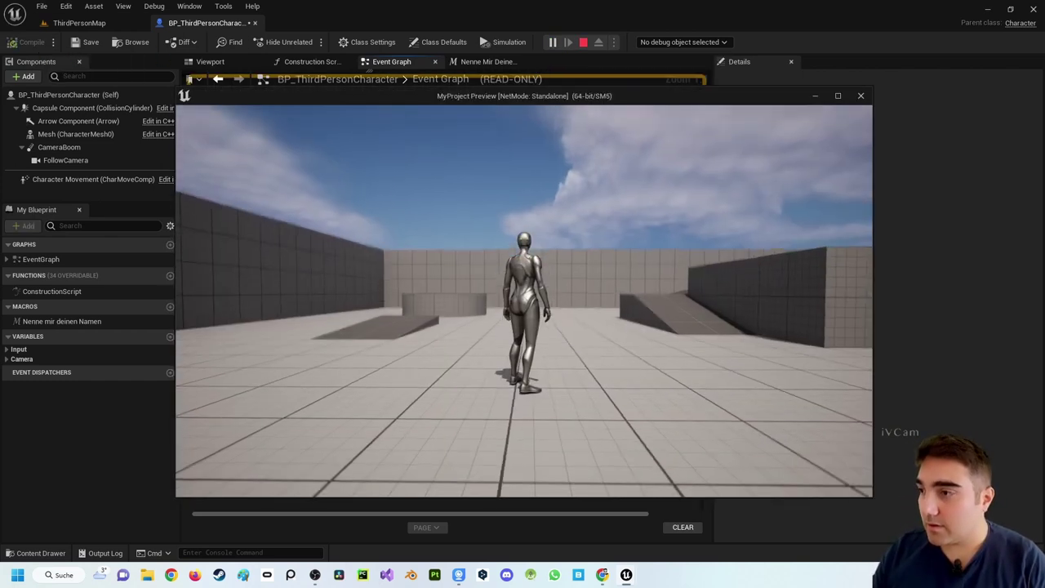
key(Escape)
right_drag(497, 240, 362, 236)
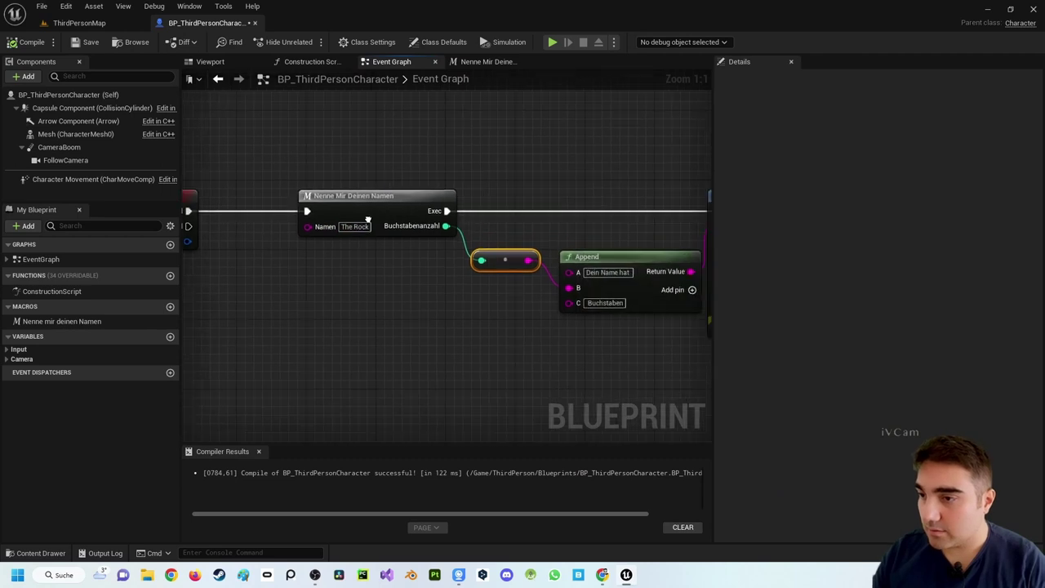
right_click(372, 222)
click(553, 41)
click(553, 41)
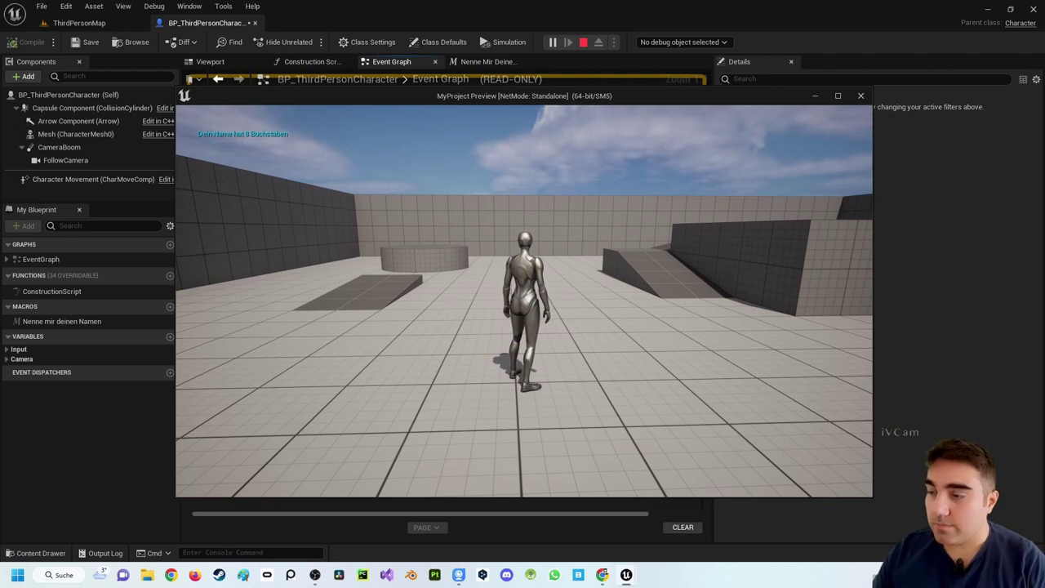
key(Escape)
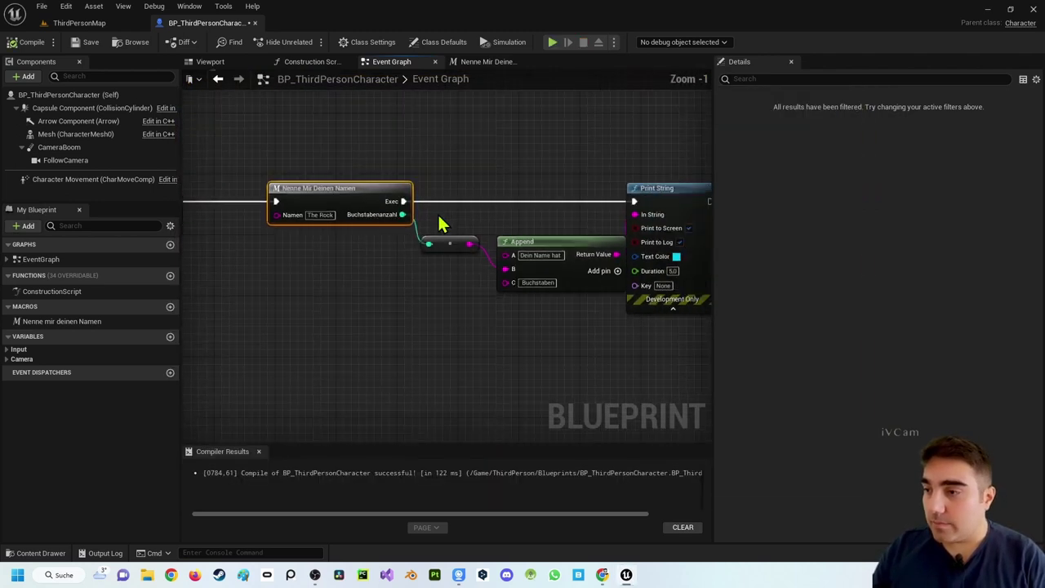
scroll(357, 188, down, 4)
right_drag(360, 203, 467, 250)
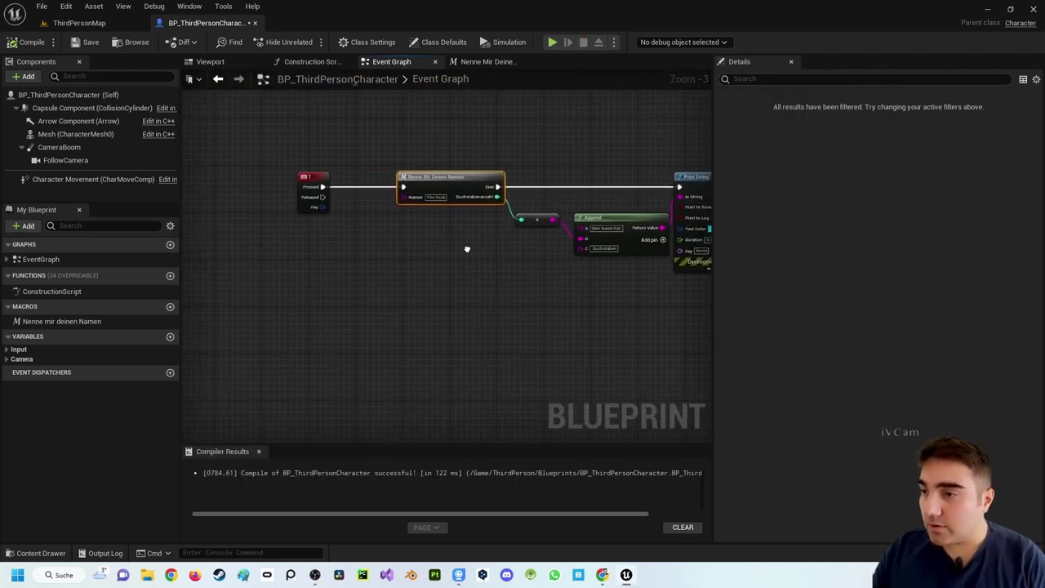
right_click(408, 240)
scroll(420, 250, down, 2)
right_drag(399, 280, 335, 189)
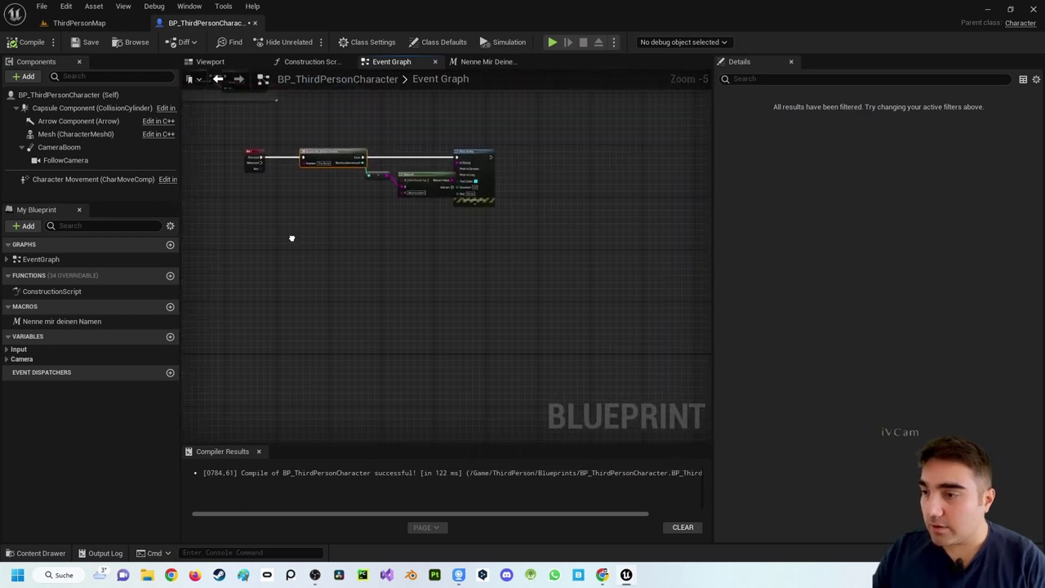
scroll(341, 239, up, 2)
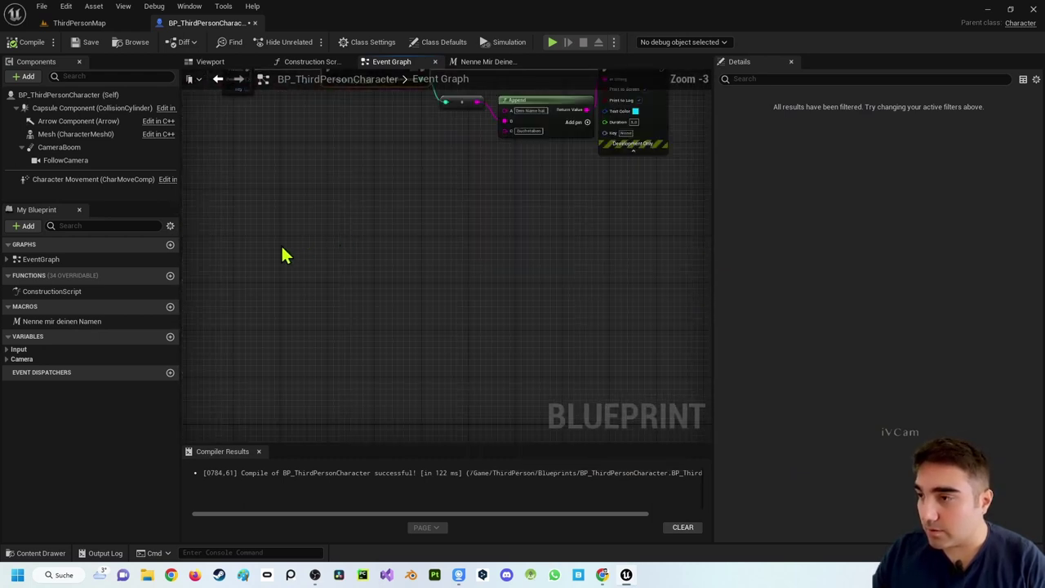
drag(61, 321, 328, 288)
right_drag(457, 325, 409, 321)
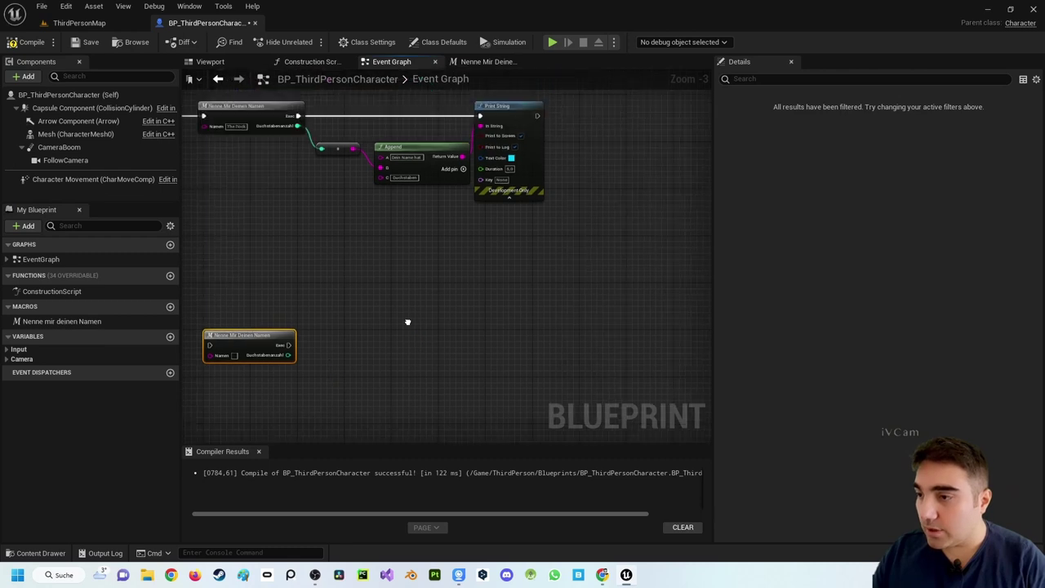
click(76, 329)
mouse_move(41, 322)
mouse_down()
mouse_move(176, 310)
mouse_move(597, 168)
mouse_up()
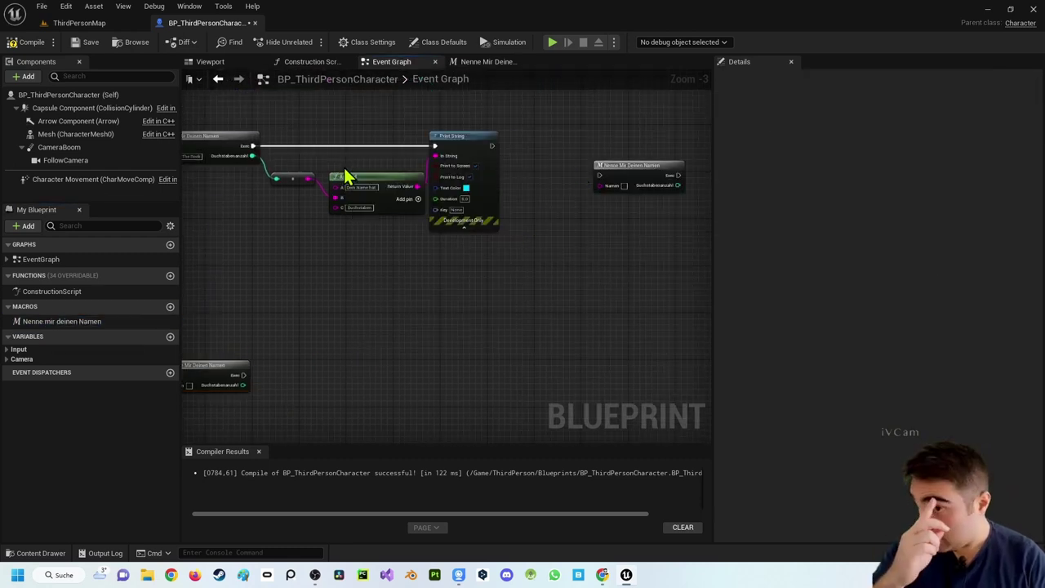
click(643, 172)
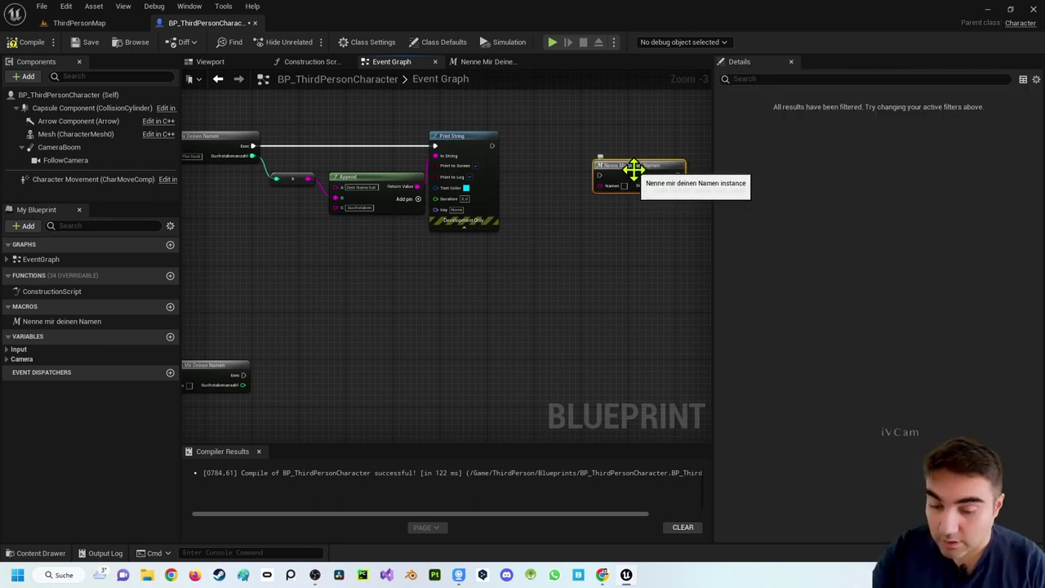
key(Delete)
click(215, 374)
key(Delete)
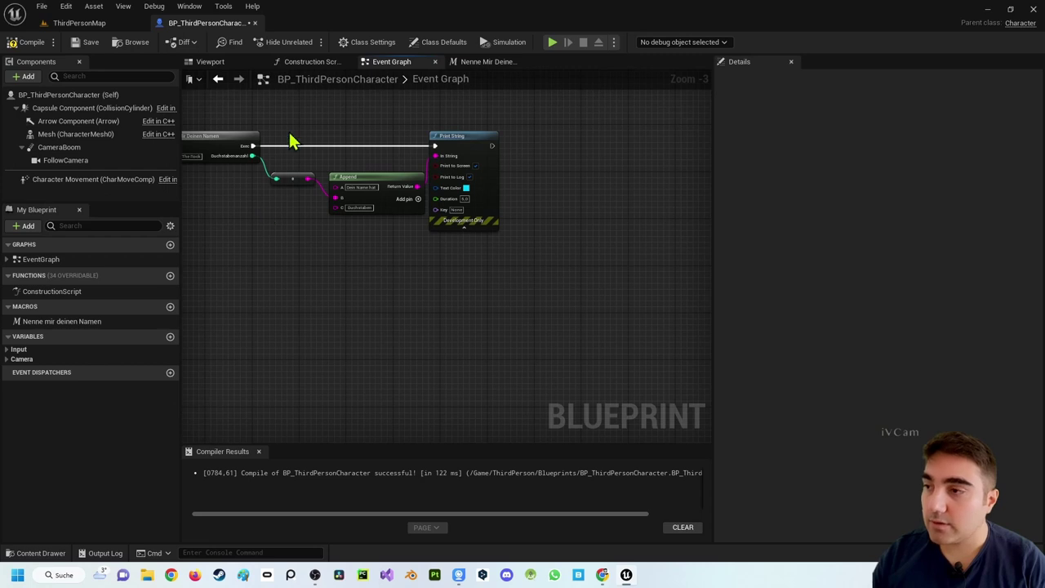
- Open the ThirdPersonMap level blueprint and add a Cast To BP_ThirdPersonCharacter node
click(105, 25)
click(189, 42)
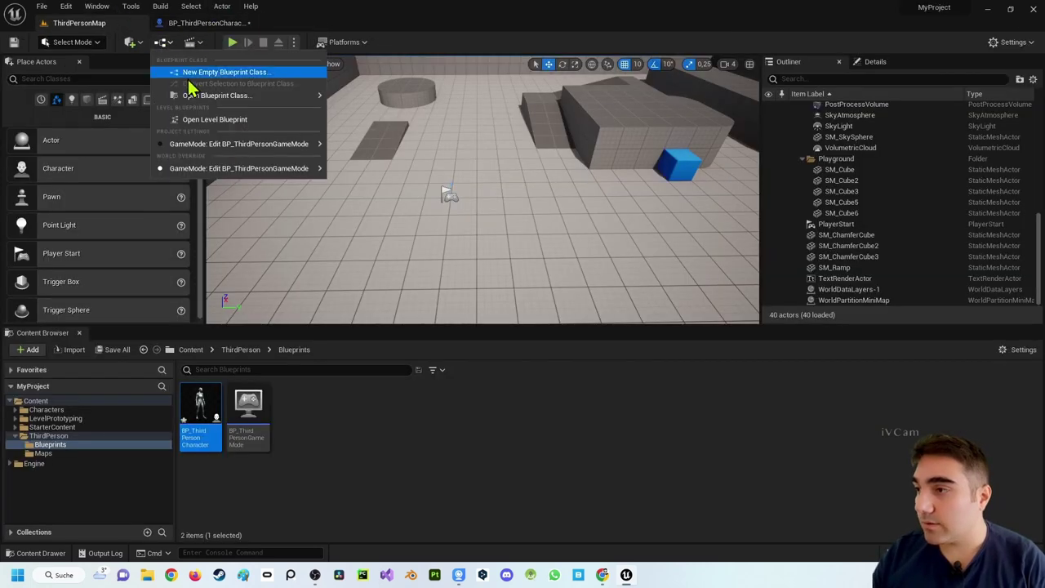
click(209, 119)
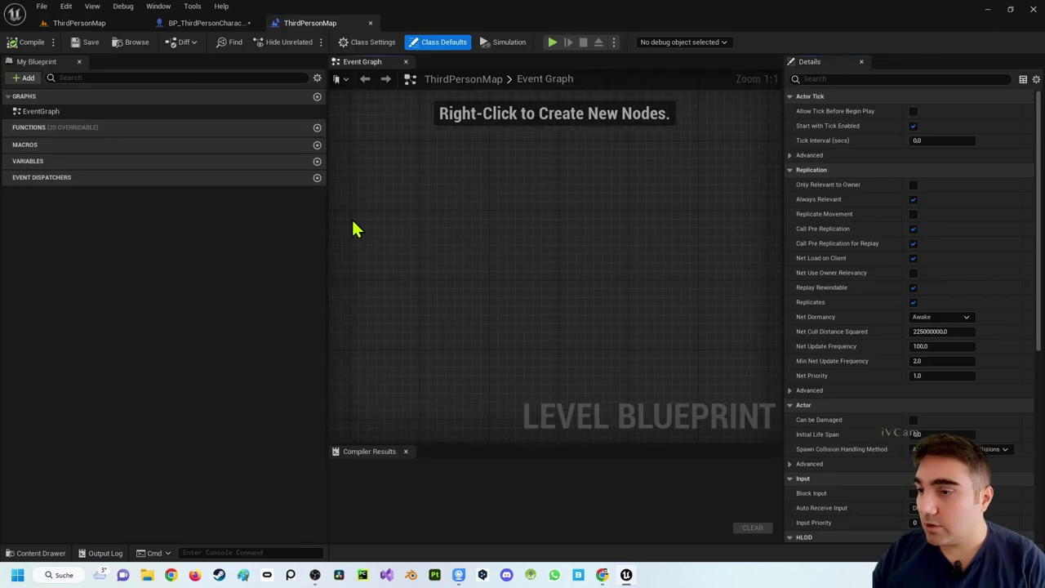
right_click(493, 204)
text(cas)
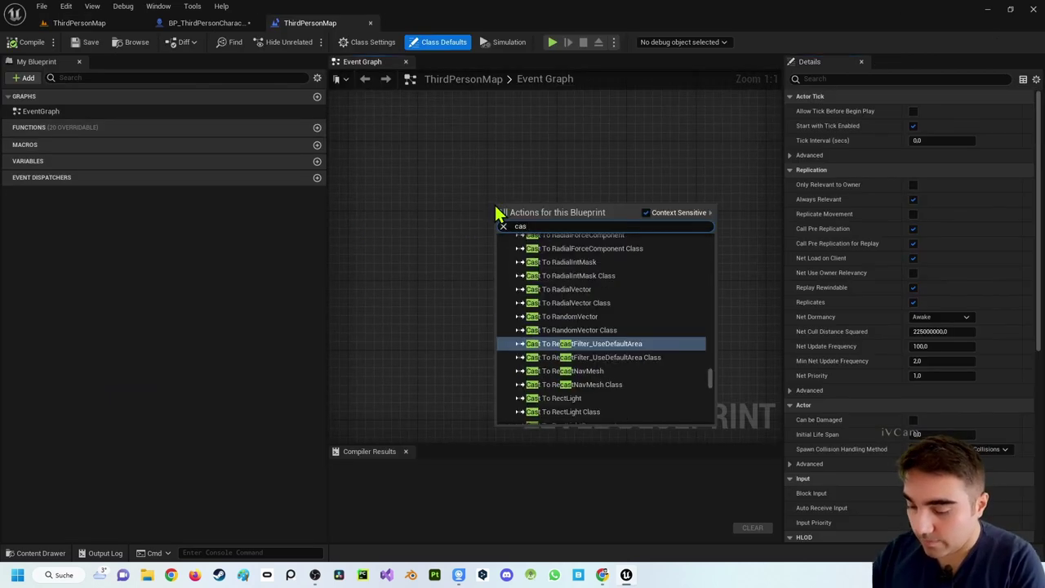
text(t to third)
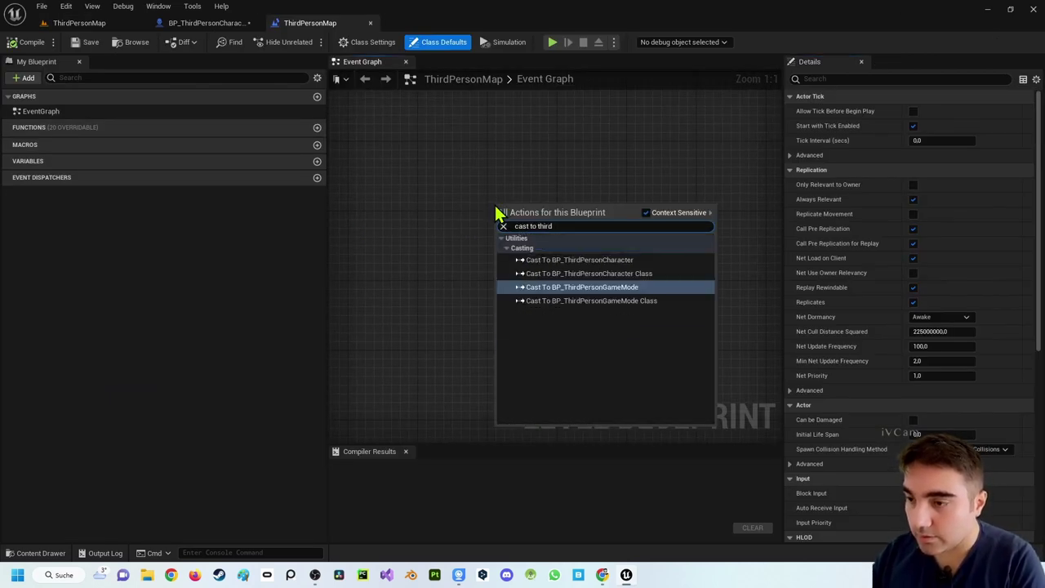
key(Up)
key(Up)
key(Return)
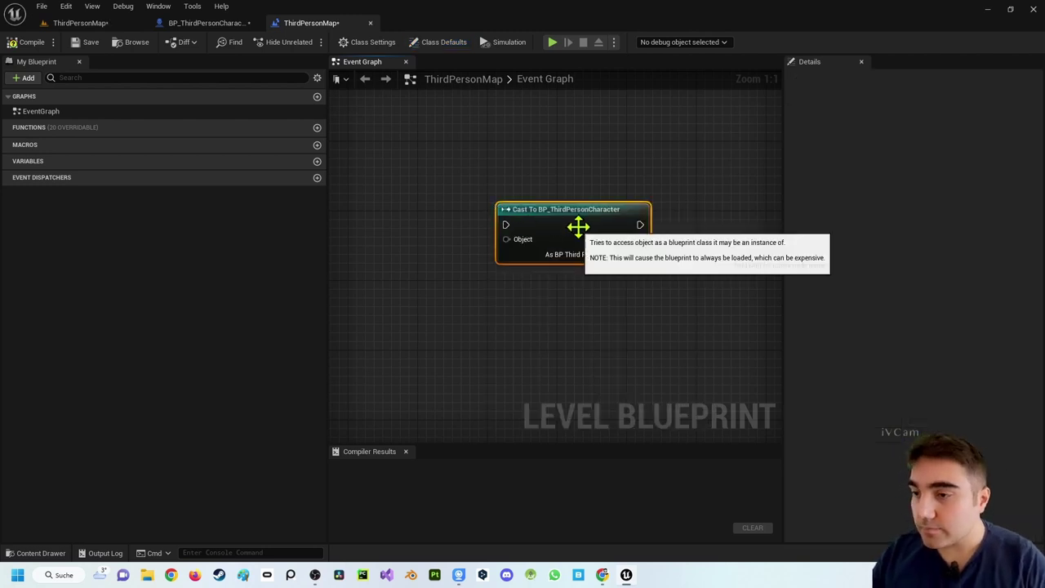
mouse_move(578, 227)
mouse_down()
mouse_move(563, 164)
mouse_move(450, 177)
mouse_up()
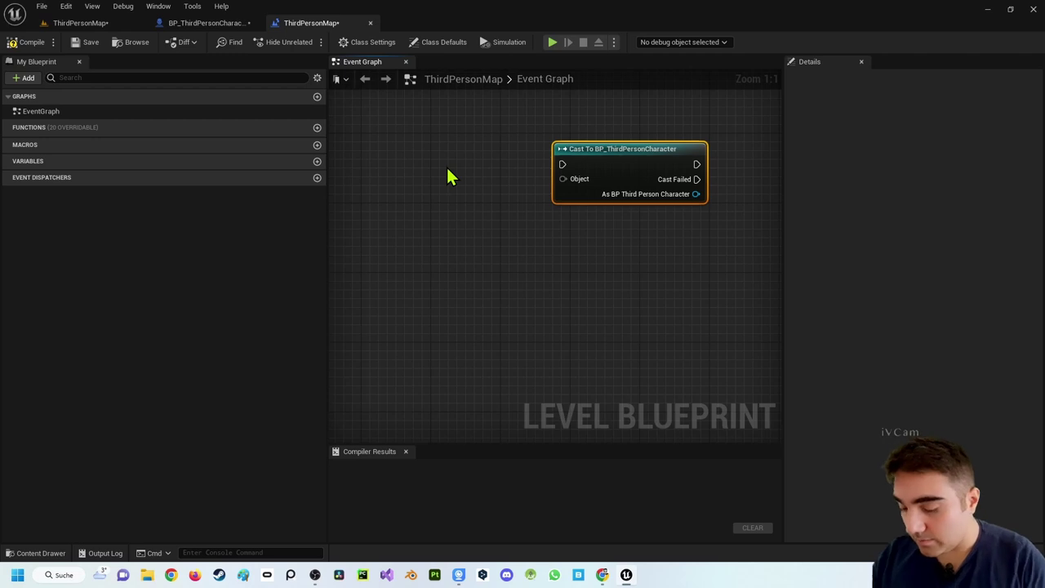
- Wire Event BeginPlay into the cast and feed Get Player Character into its Object pin
right_click(450, 176)
text(begin)
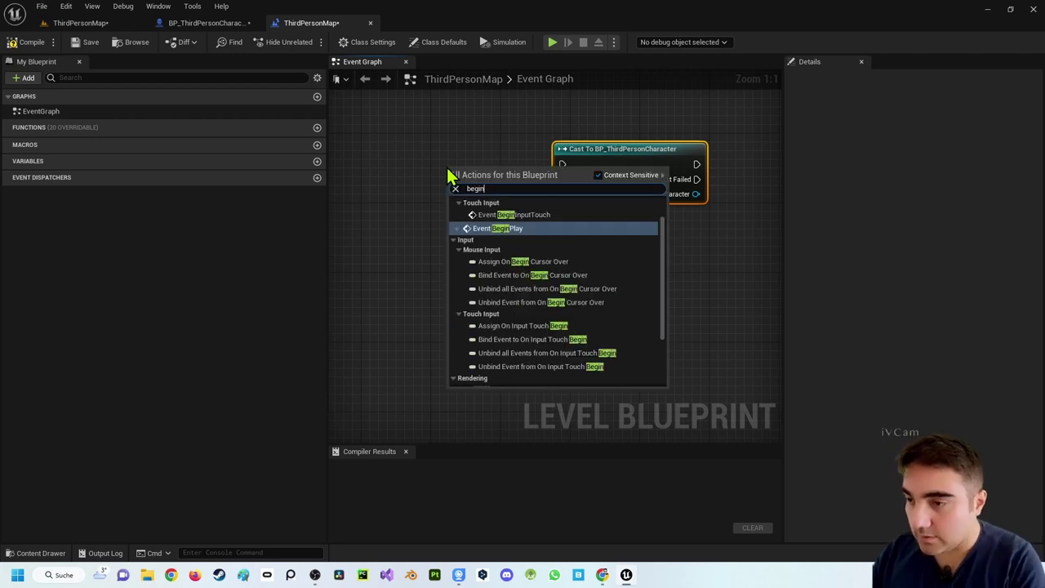
key(Return)
mouse_move(491, 184)
mouse_down()
mouse_move(482, 158)
mouse_move(562, 168)
mouse_move(518, 215)
mouse_up()
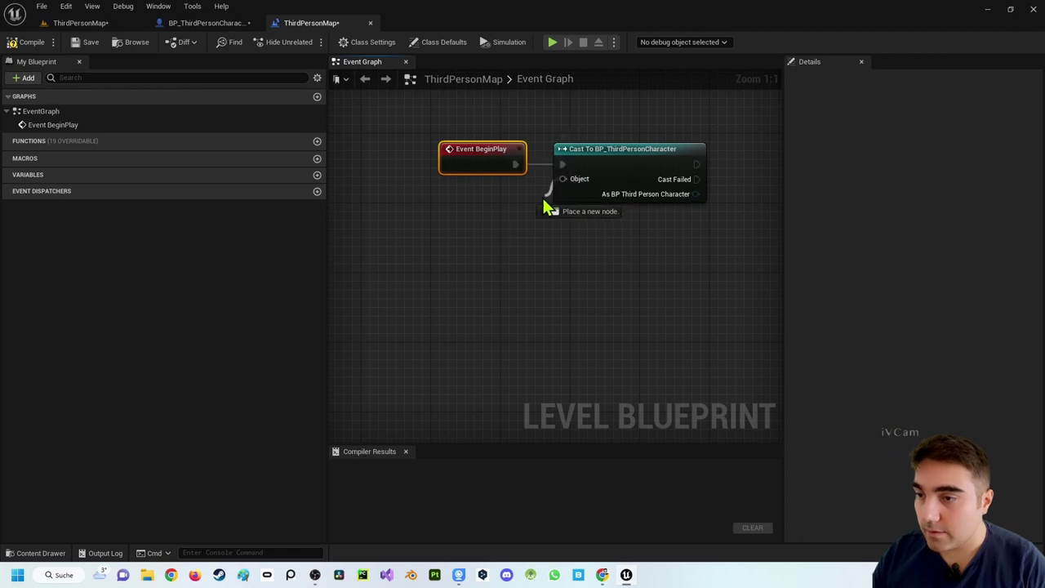
text(getplay)
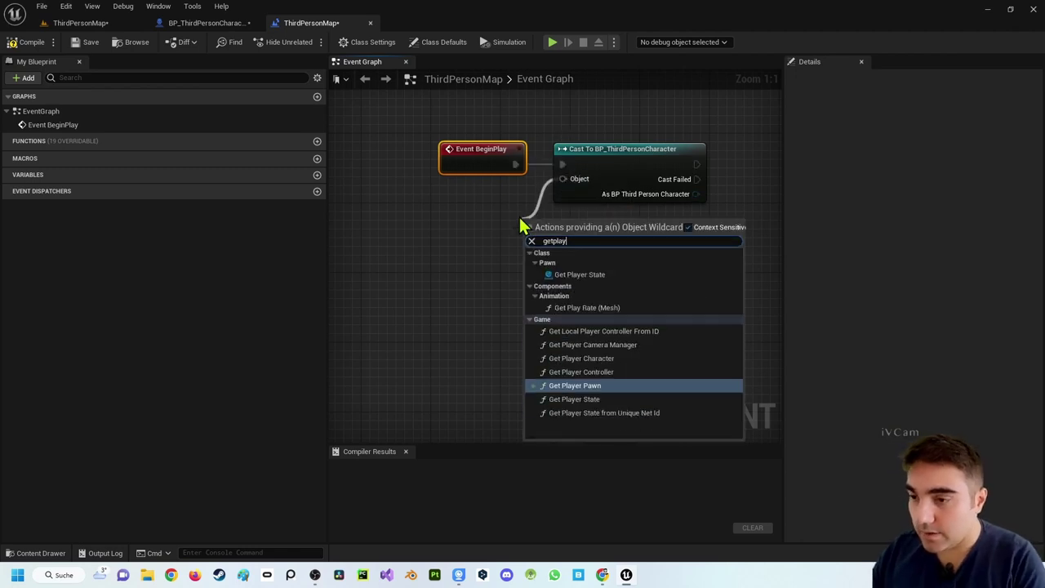
key(Up)
key(Up)
key(Return)
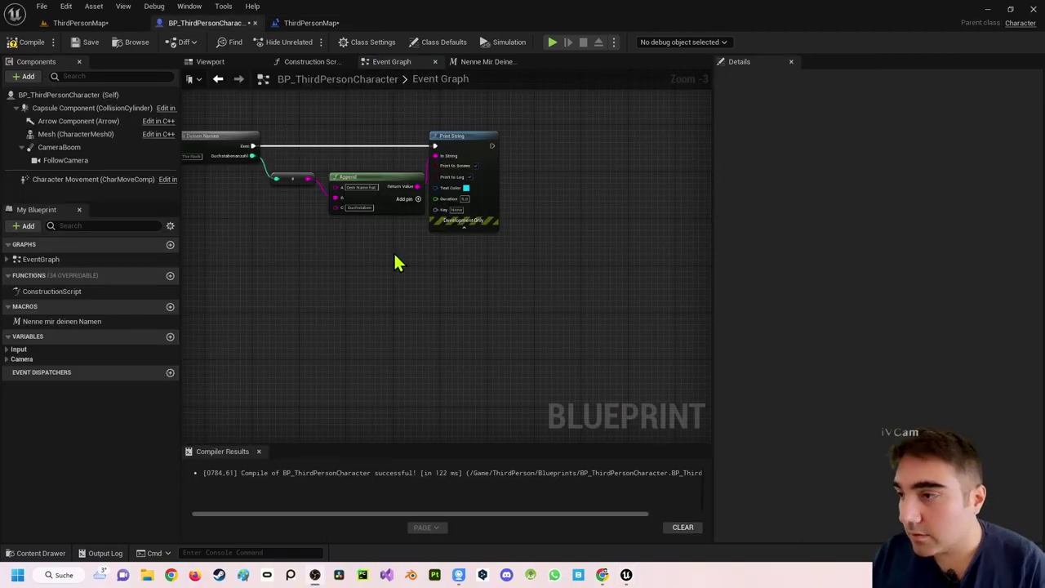
- Switch between the character's event graph and the level blueprint to compare their nodes
right_drag(395, 263, 515, 285)
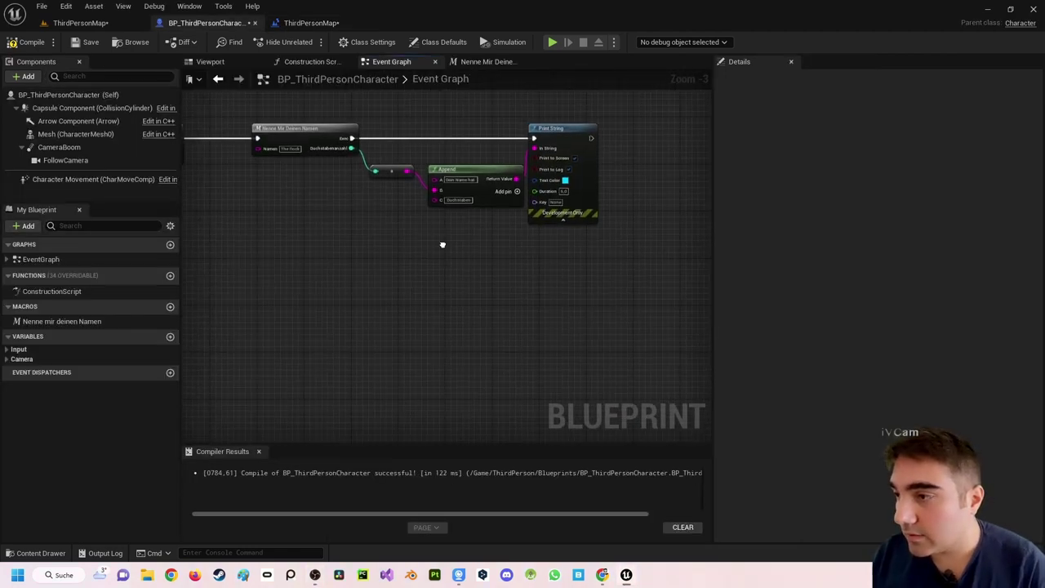
right_click(516, 293)
key(Escape)
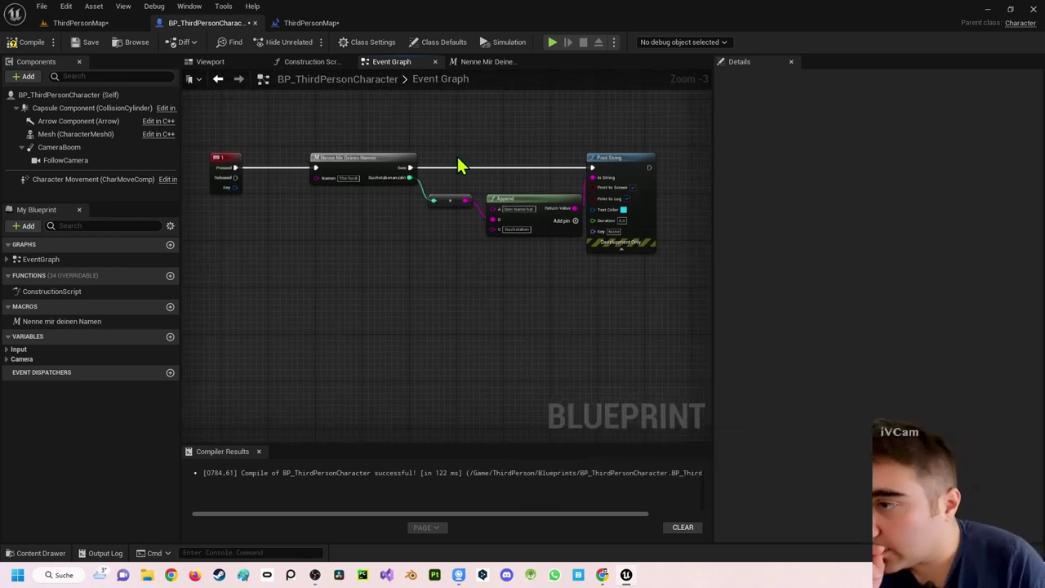
click(298, 23)
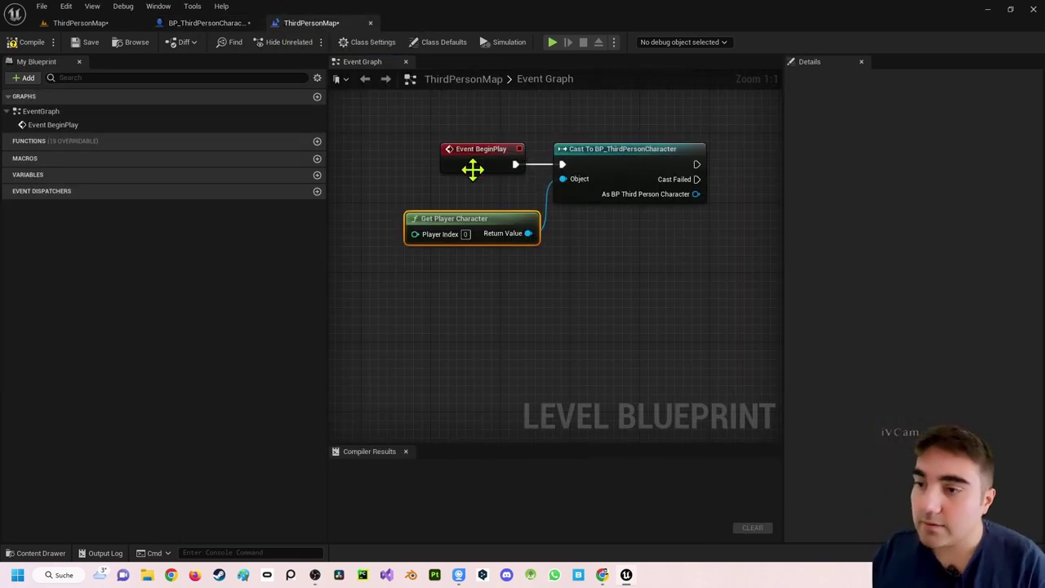
right_drag(597, 244, 560, 258)
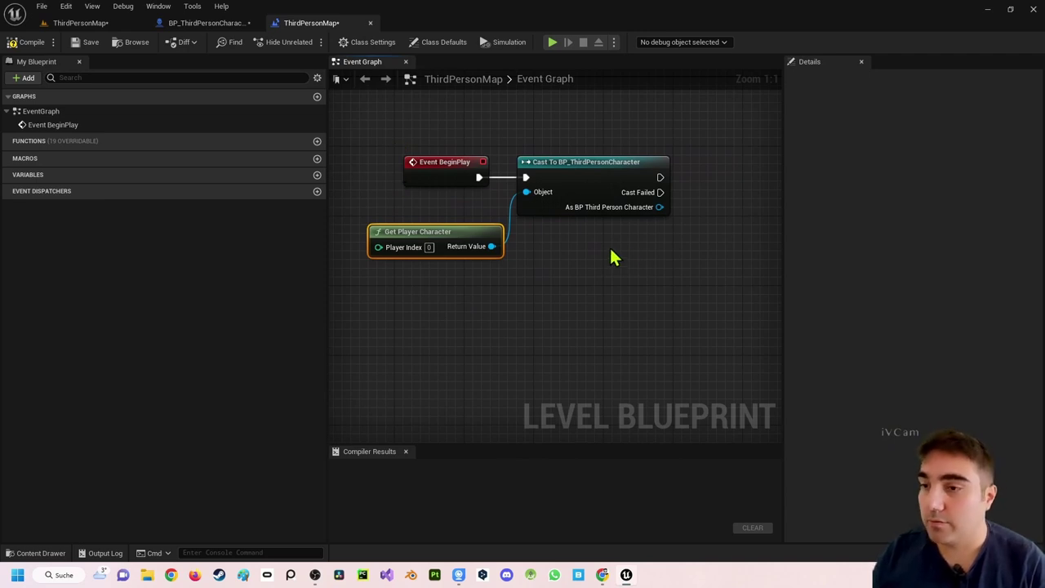
click(208, 23)
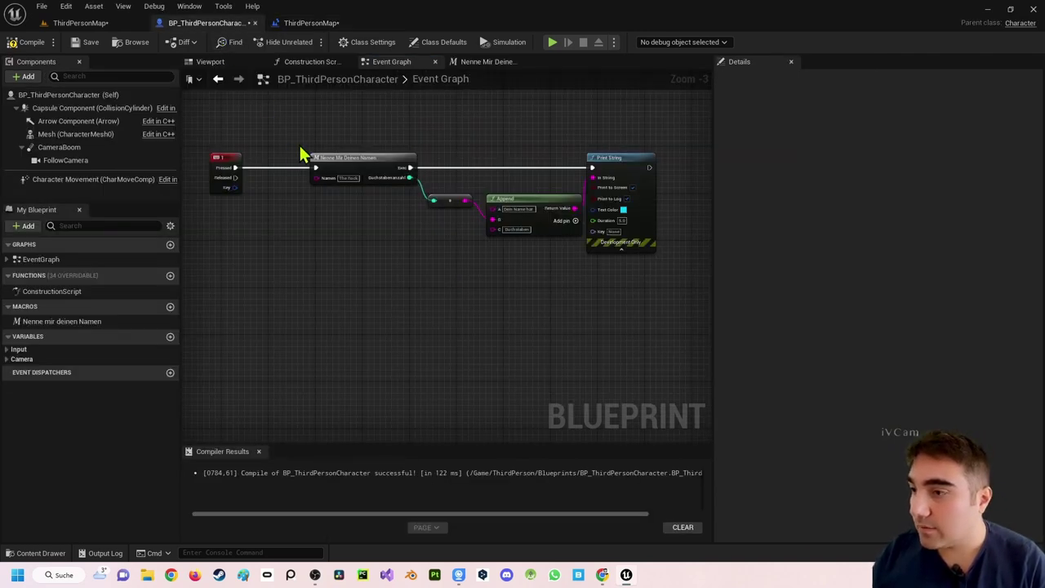
click(312, 22)
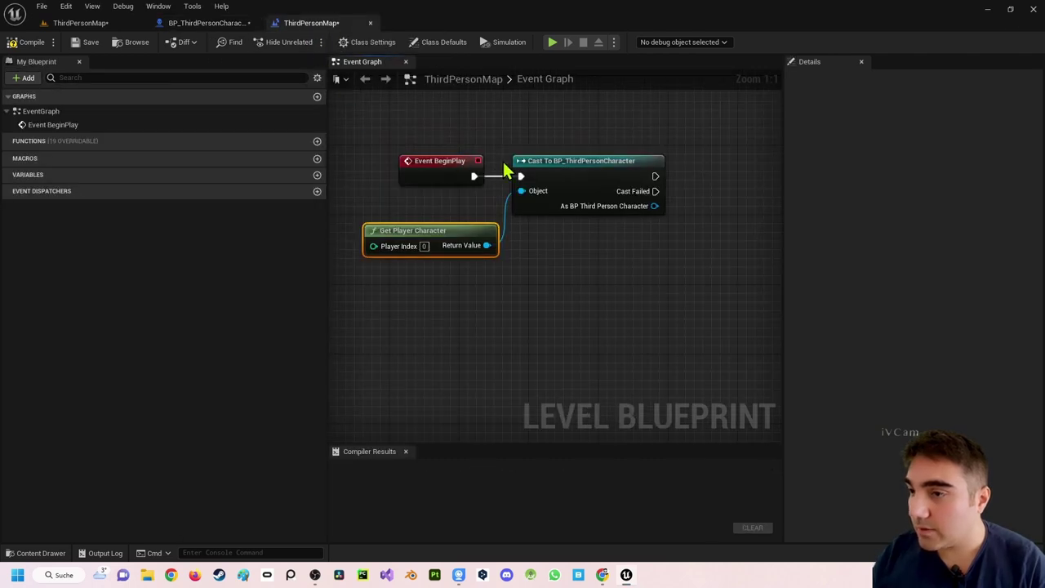
right_drag(628, 243, 577, 265)
- Search for 'nenn' from the cast's As BP Third Person Character pin and cancel when nothing appears
drag(592, 218, 645, 273)
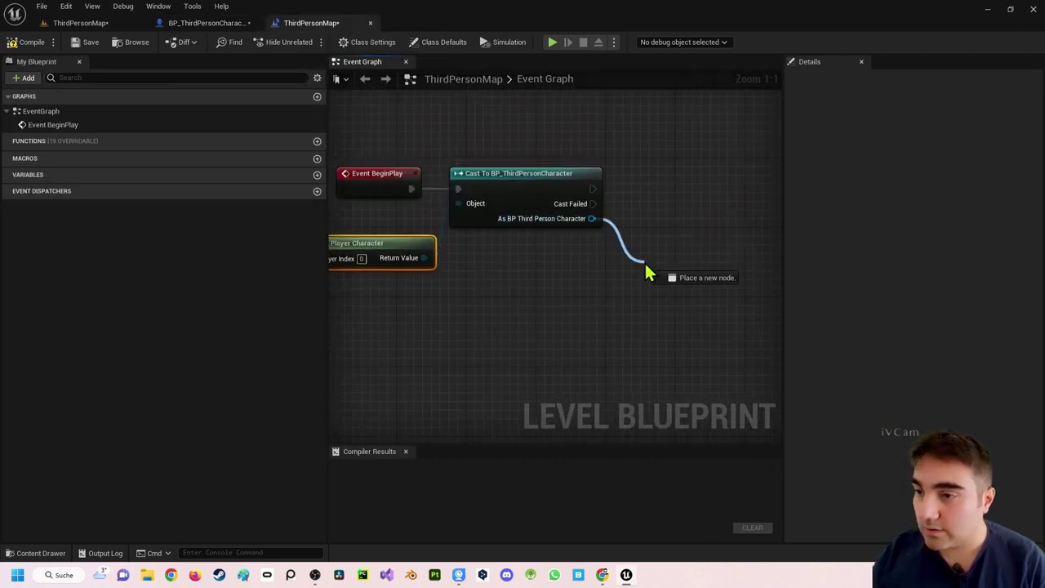
drag(592, 218, 646, 264)
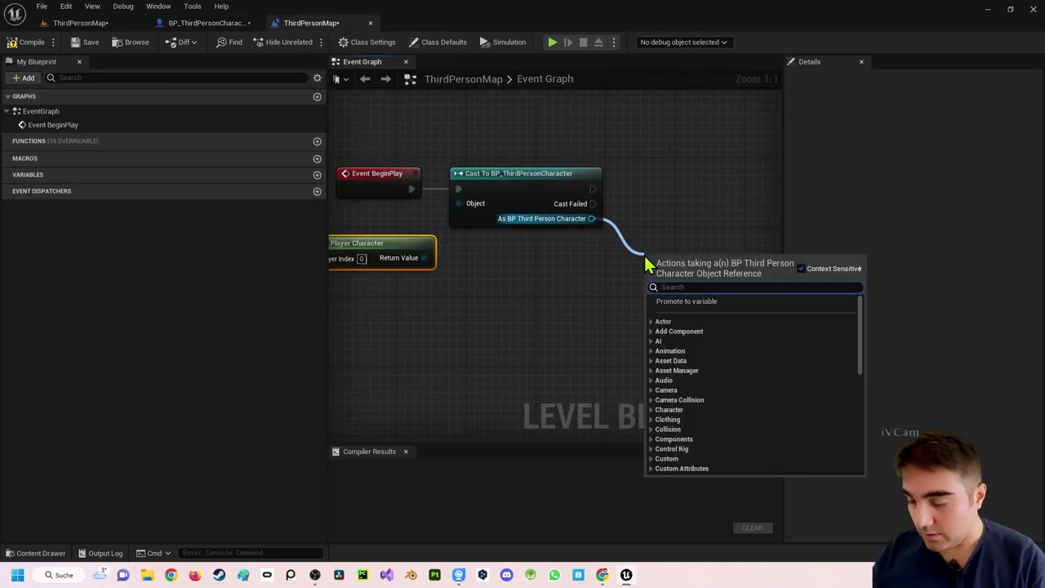
text(nenne mir deinen N)
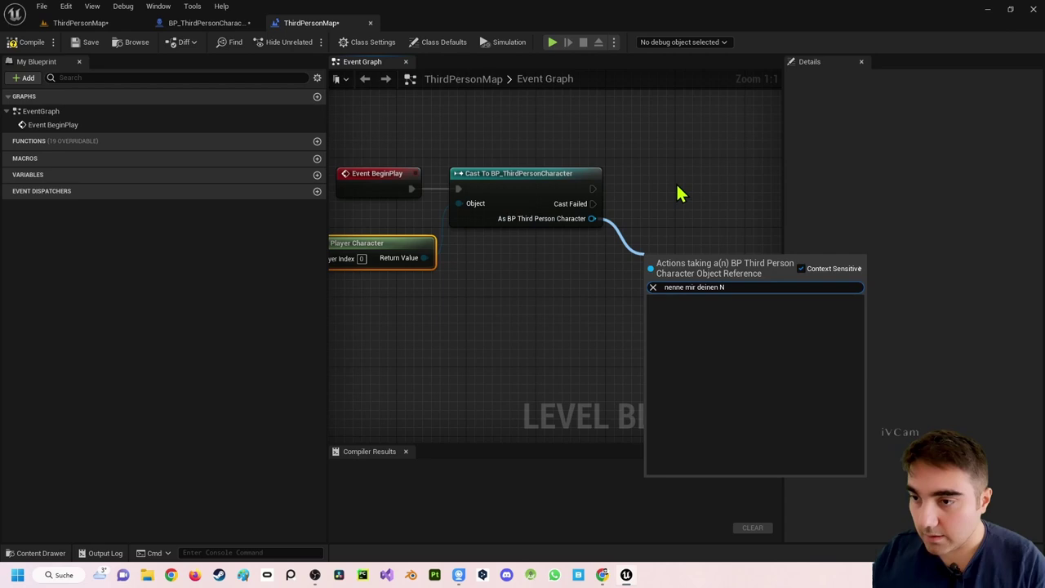
click(682, 192)
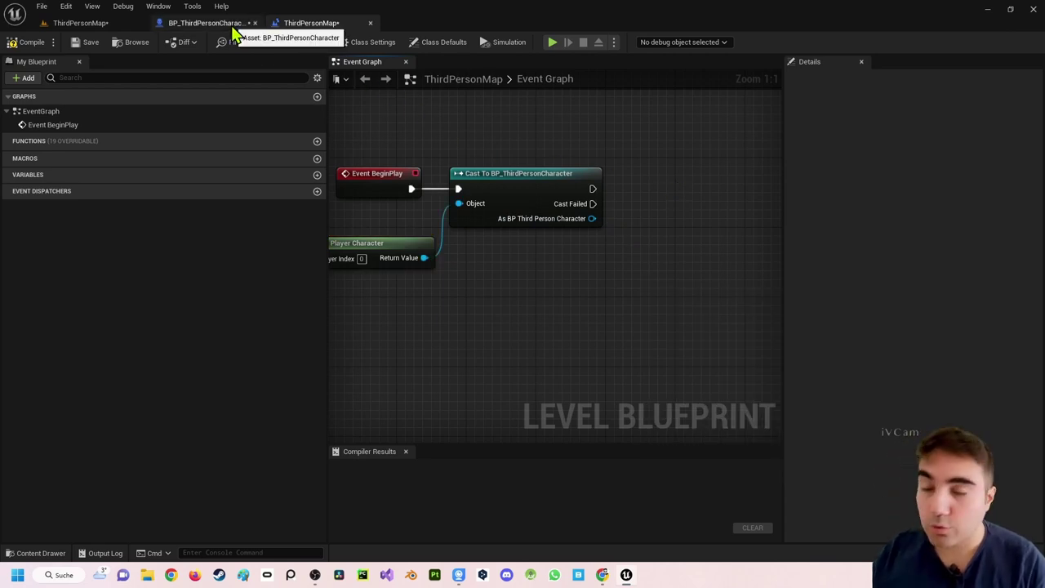
- Open the Nenne Mir Deinen Namen macro and break the Print String to Outputs link
click(206, 23)
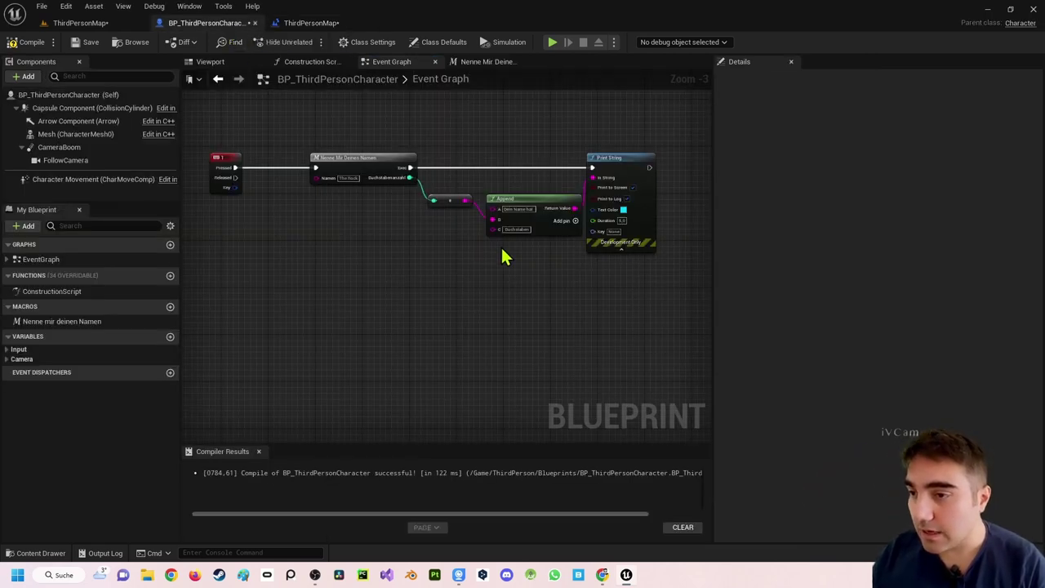
double_click(335, 157)
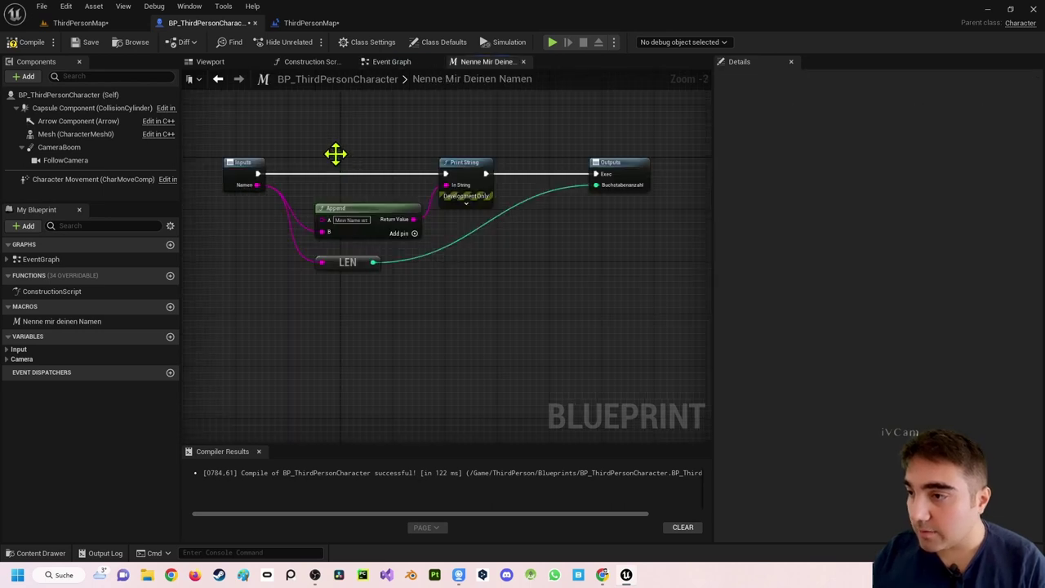
right_drag(505, 190, 420, 214)
drag(527, 187, 611, 190)
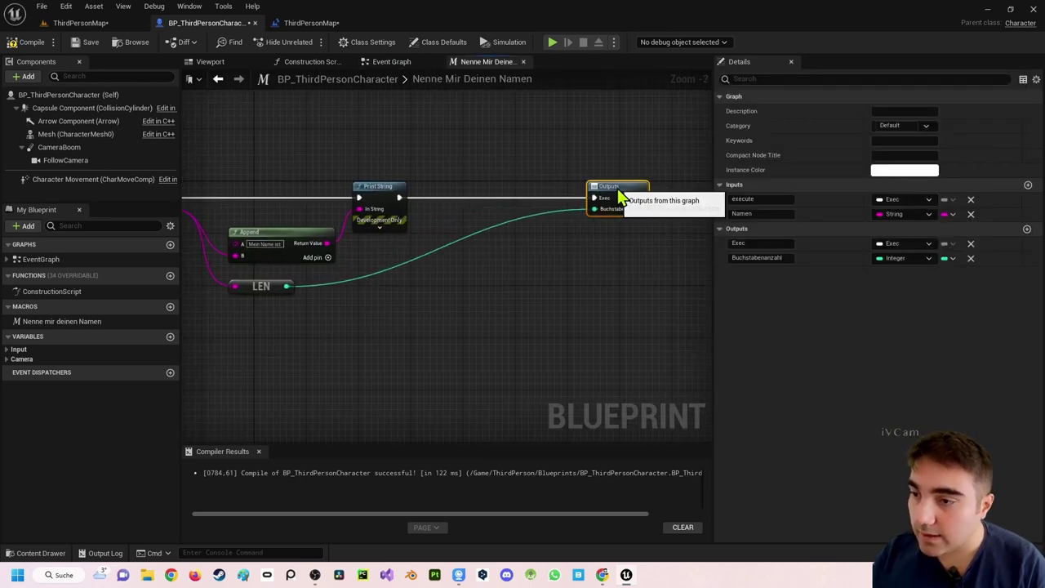
alt+click(399, 197)
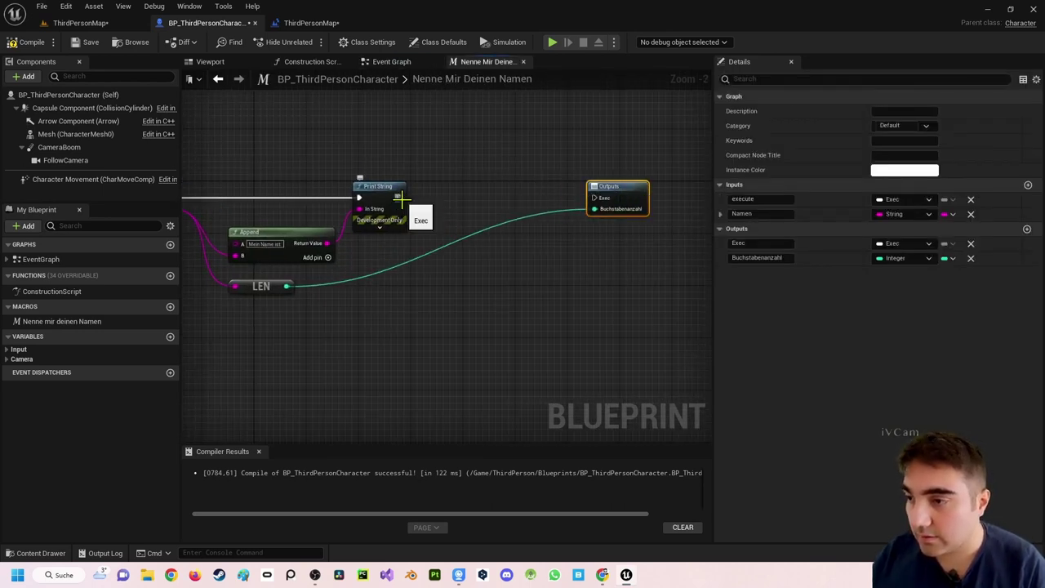
- Insert a Delay node between Print String and the Outputs exec pin
drag(400, 197, 462, 218)
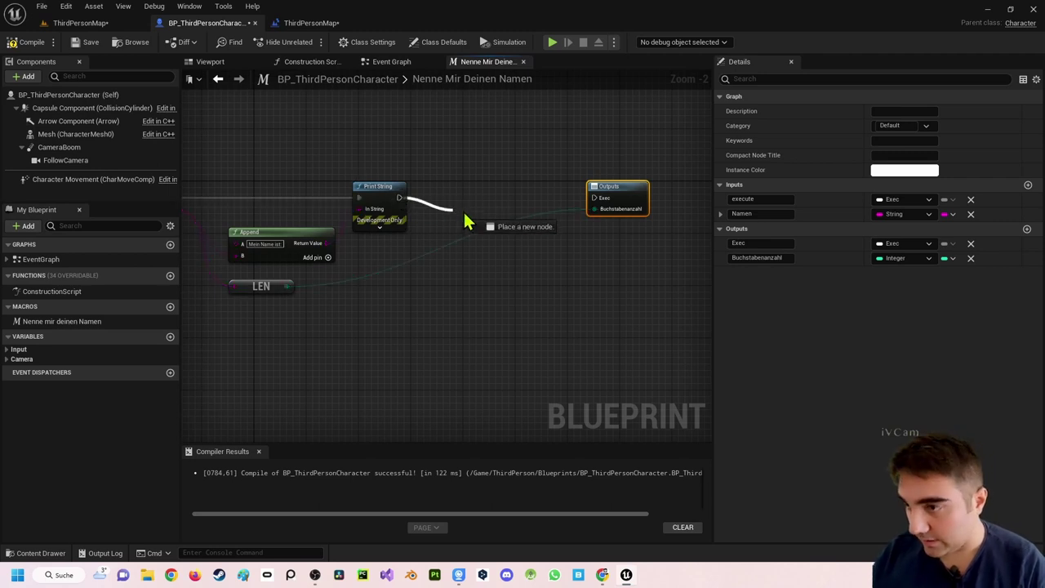
drag(400, 199, 453, 214)
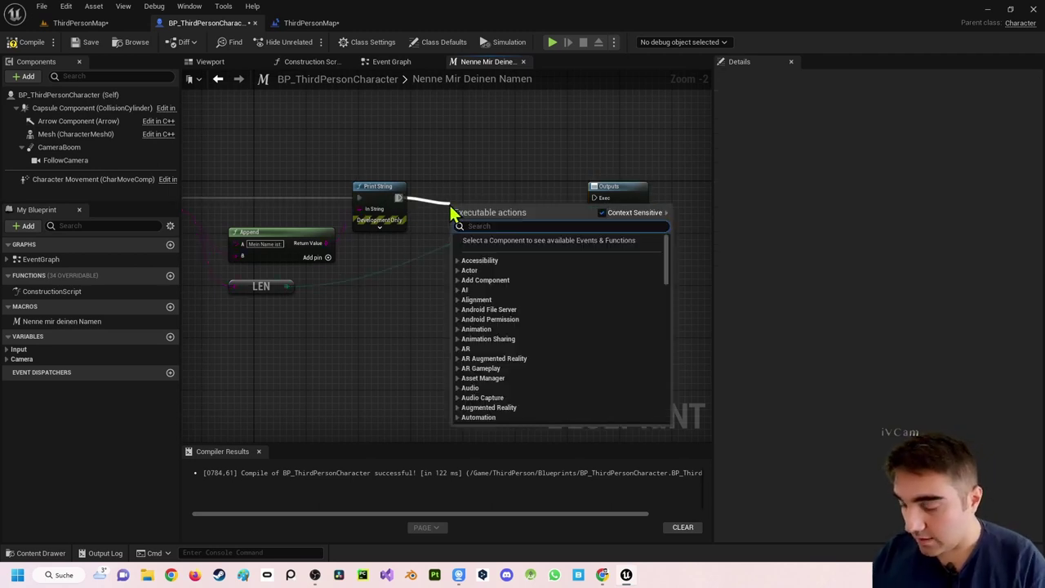
text(delay)
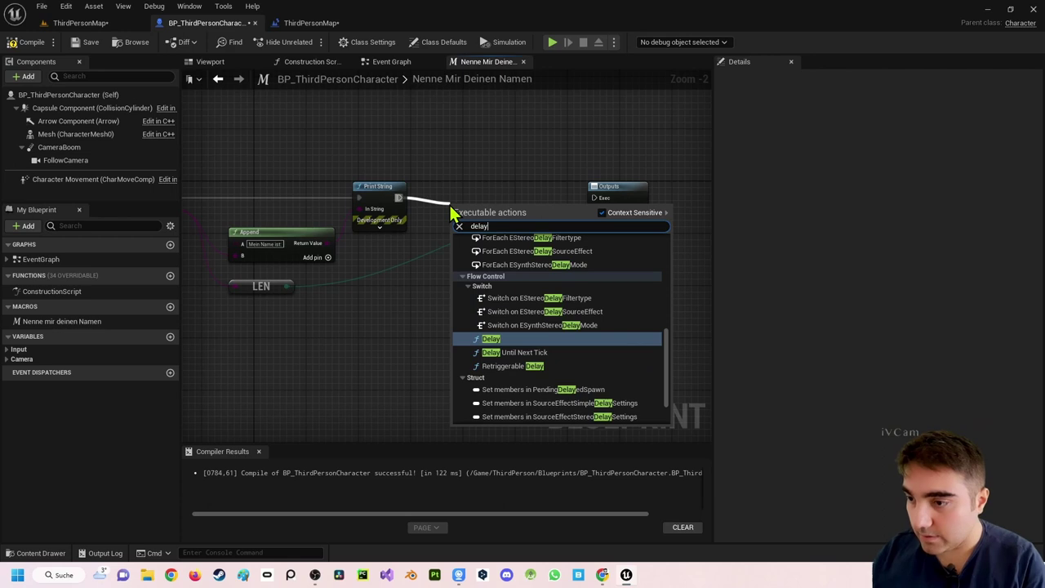
key(Return)
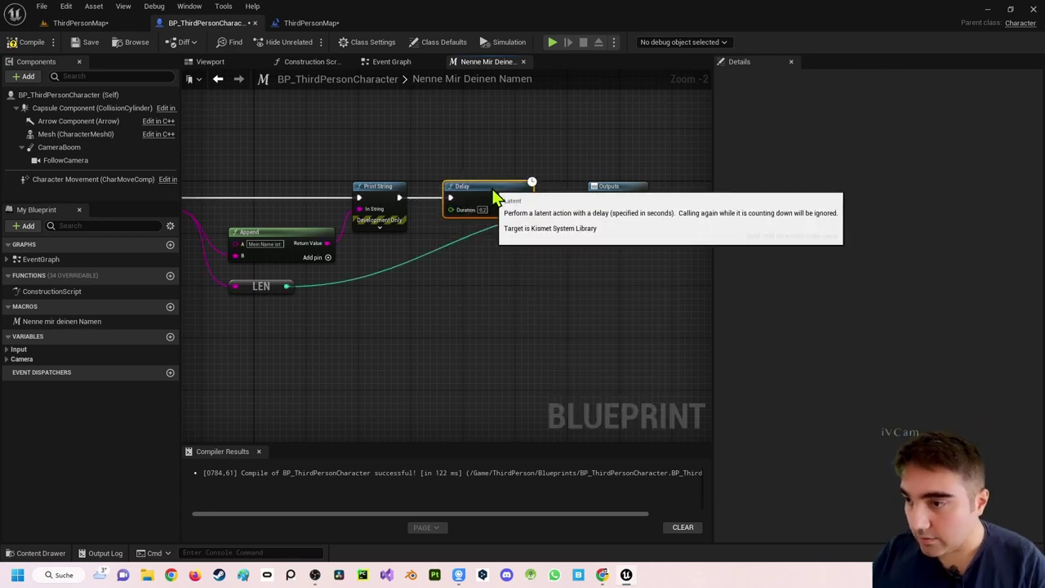
drag(526, 198, 595, 198)
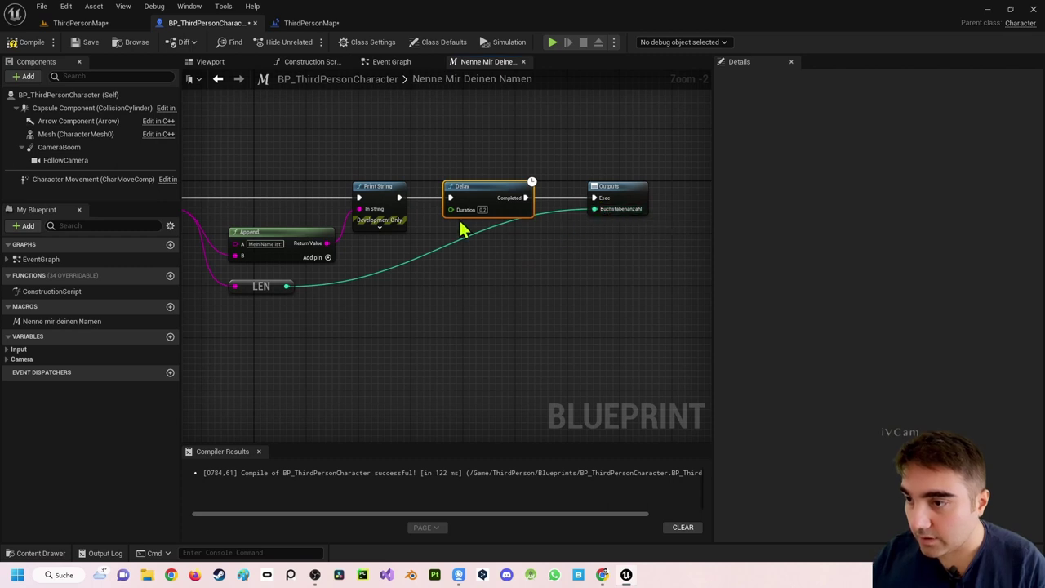
- Set the Delay duration to 2 seconds and compile the character blueprint
click(483, 209)
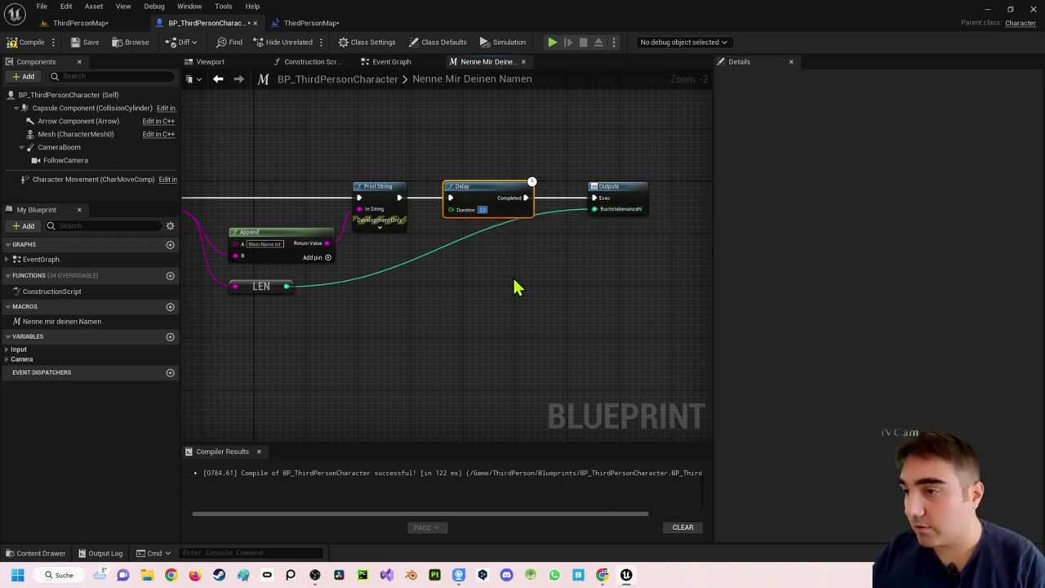
text(2)
click(31, 41)
click(78, 42)
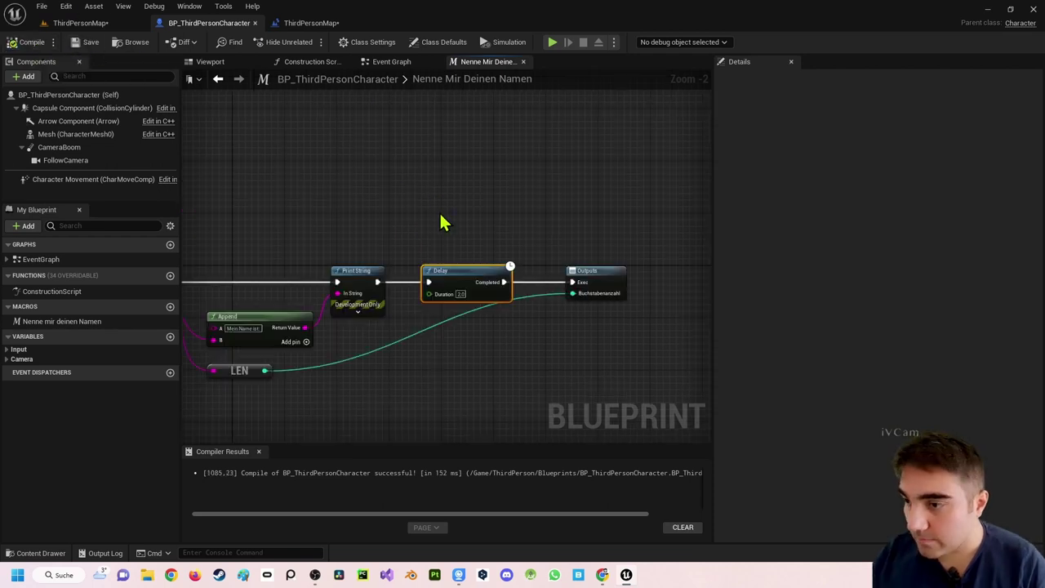
drag(463, 280, 464, 241)
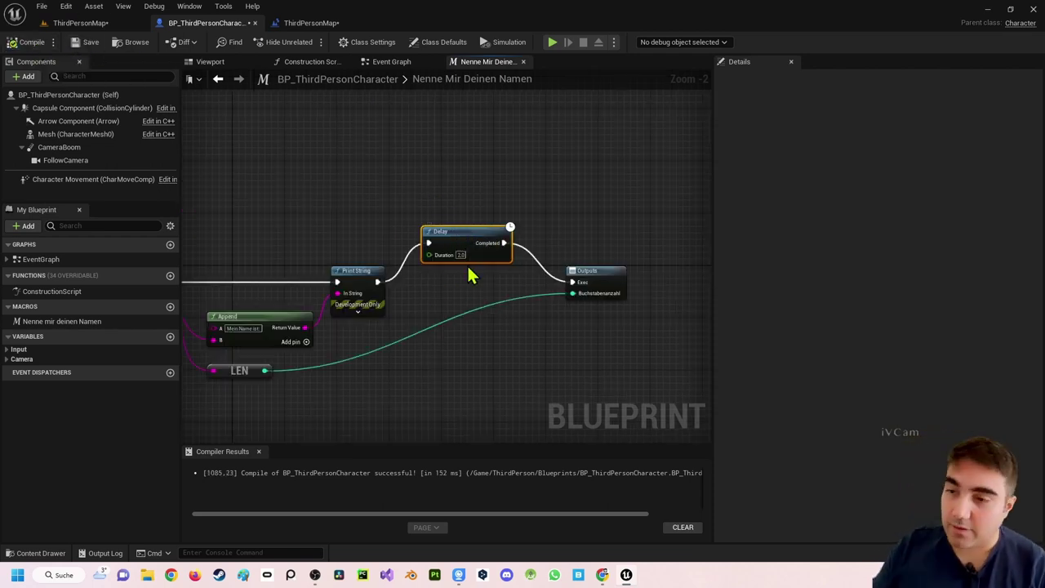
right_drag(310, 236, 461, 183)
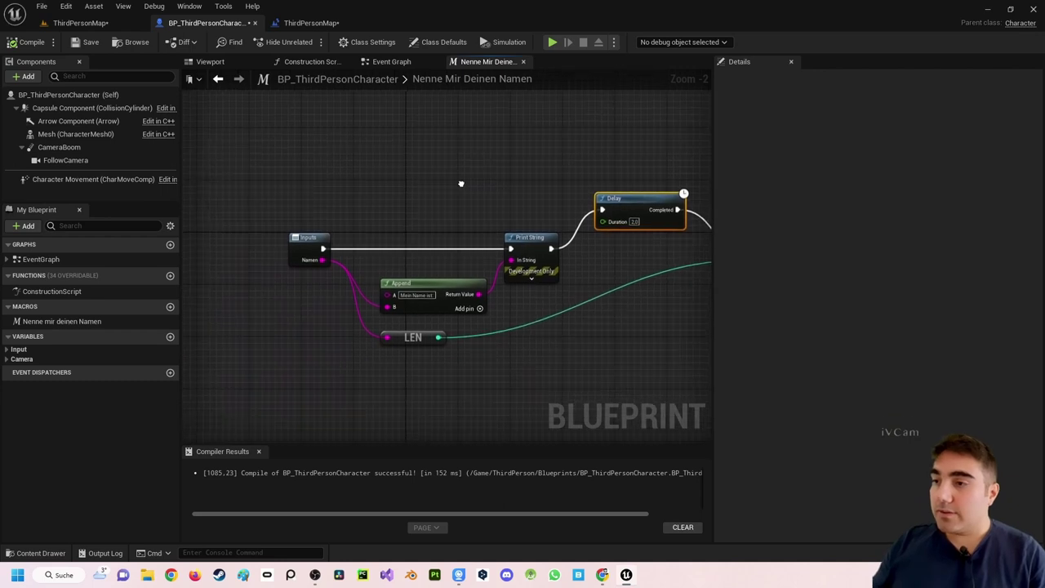
click(391, 61)
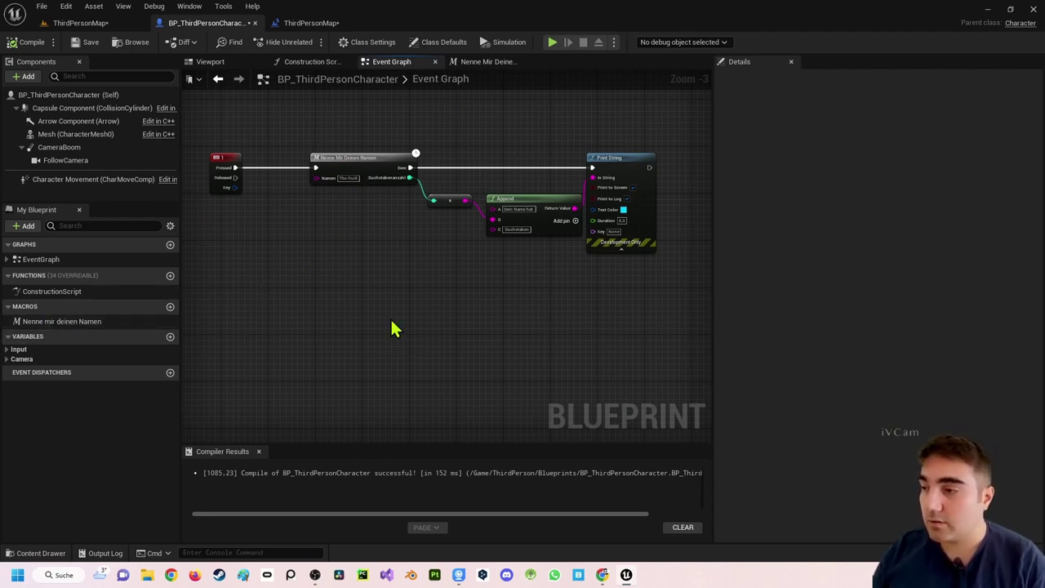
- Drag two Nenne mir deinen Namen macro nodes from the Macros list into the Event Graph
drag(90, 322, 343, 288)
drag(61, 321, 367, 333)
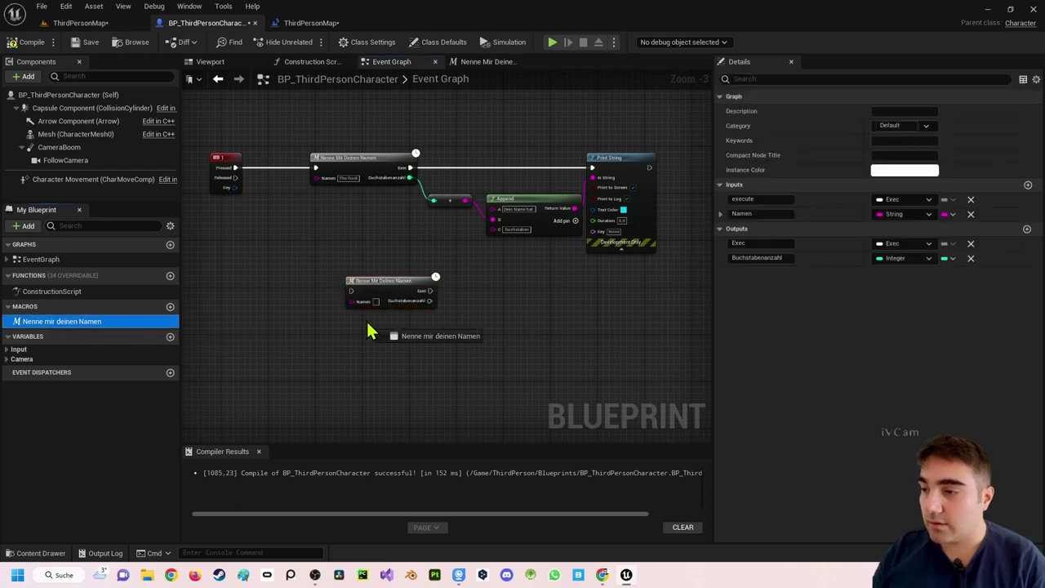